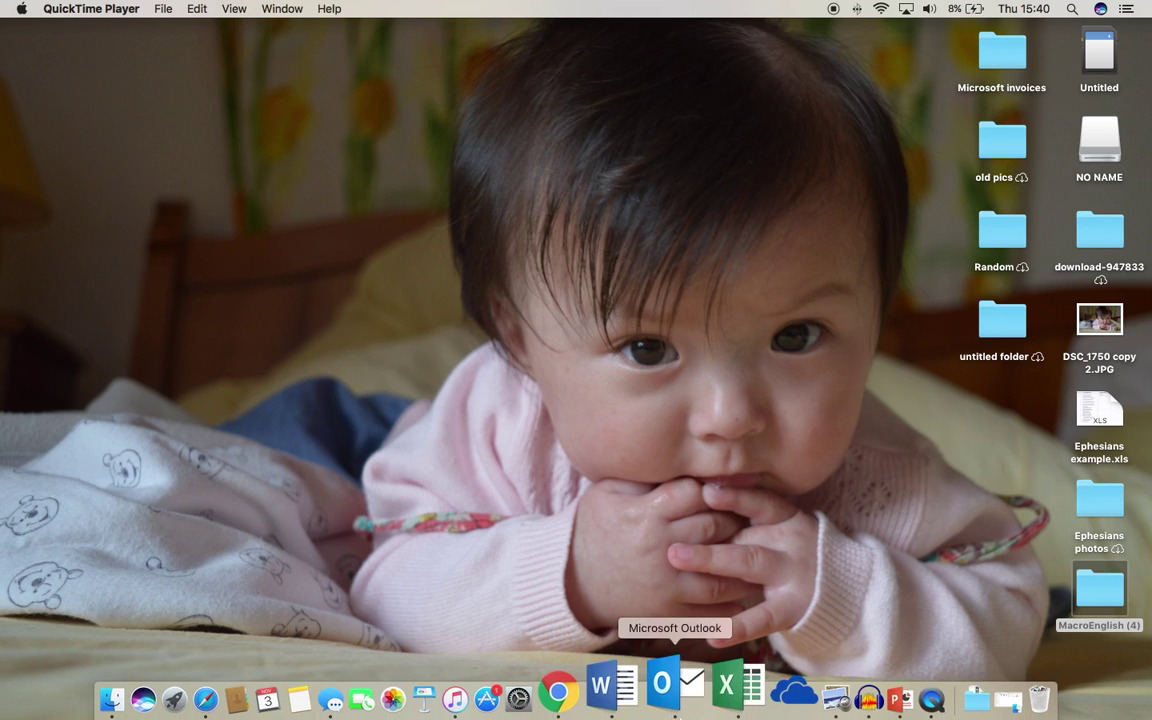
- Open the website sbs-switzerland.ch in Chrome
click(617, 688)
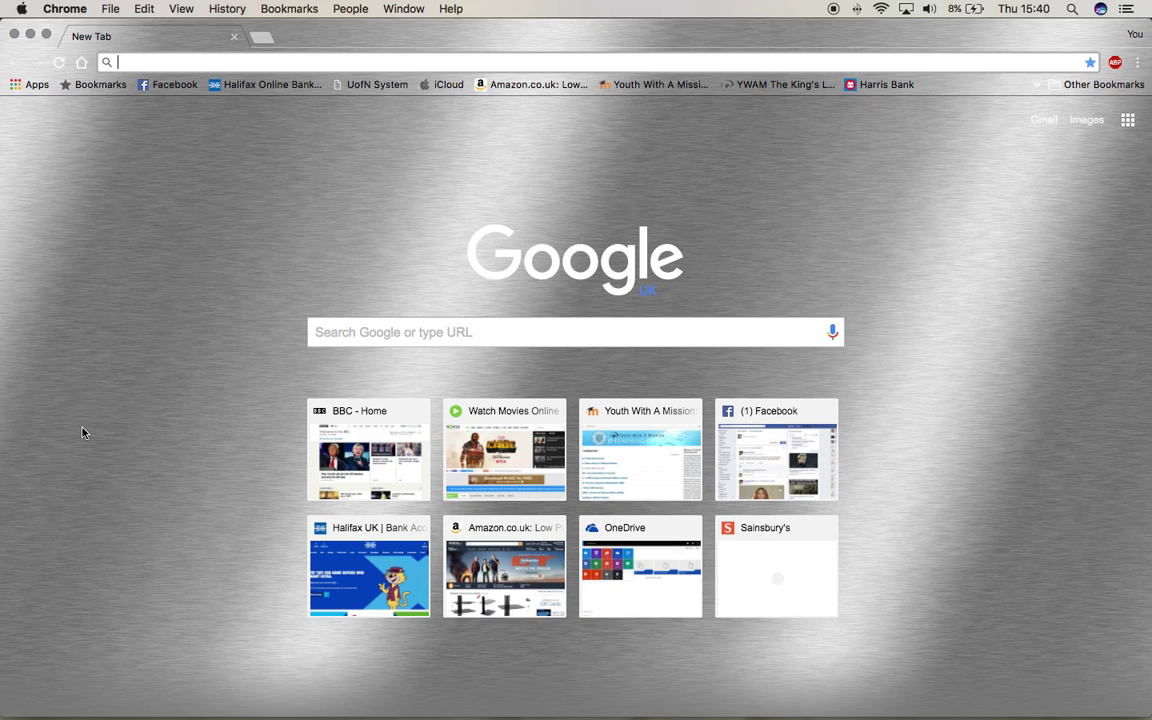
text(sbs-swit)
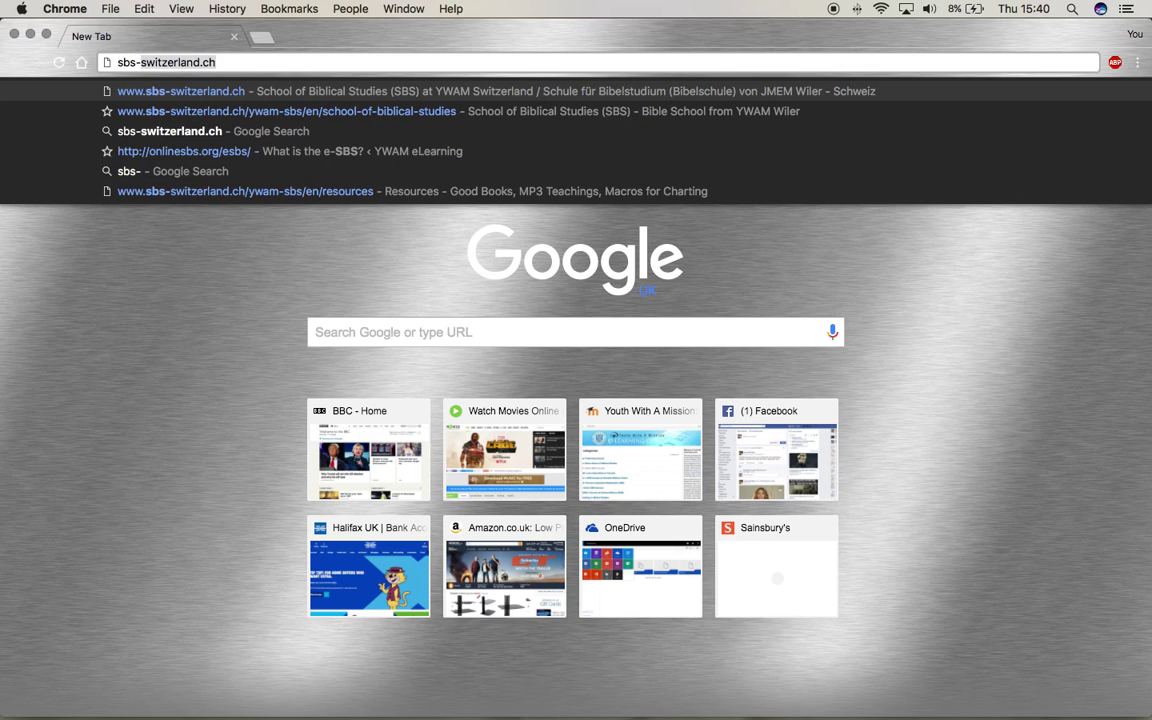
text(zerlan)
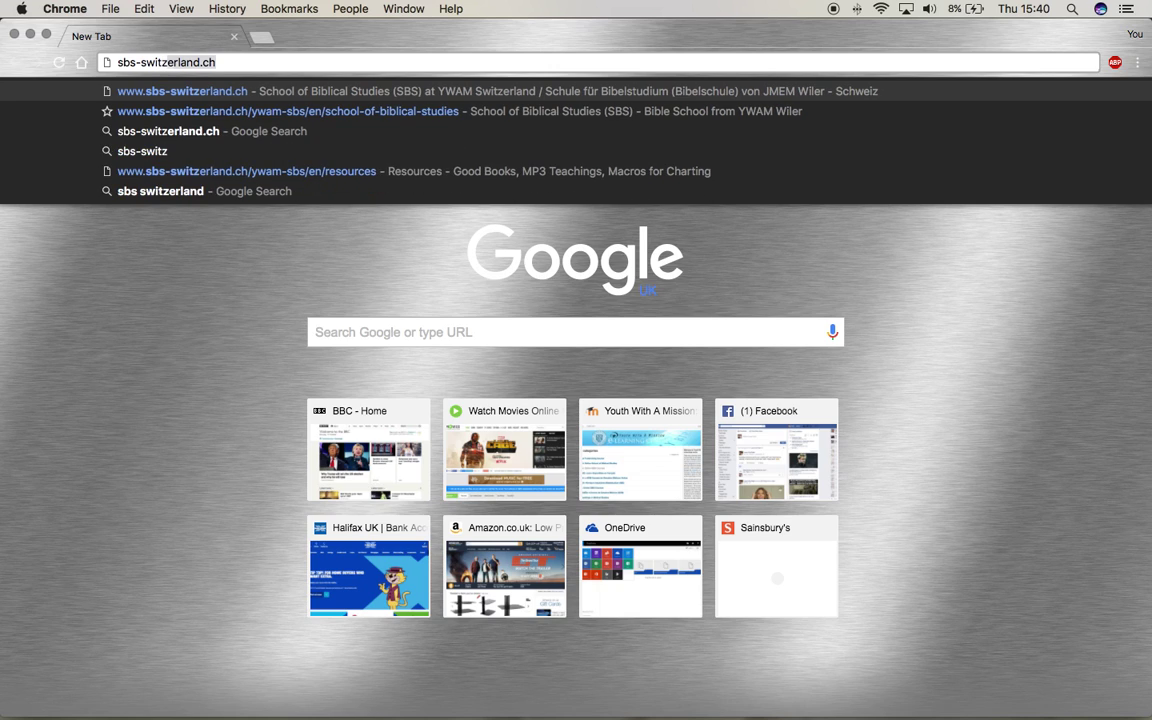
text(d.ch)
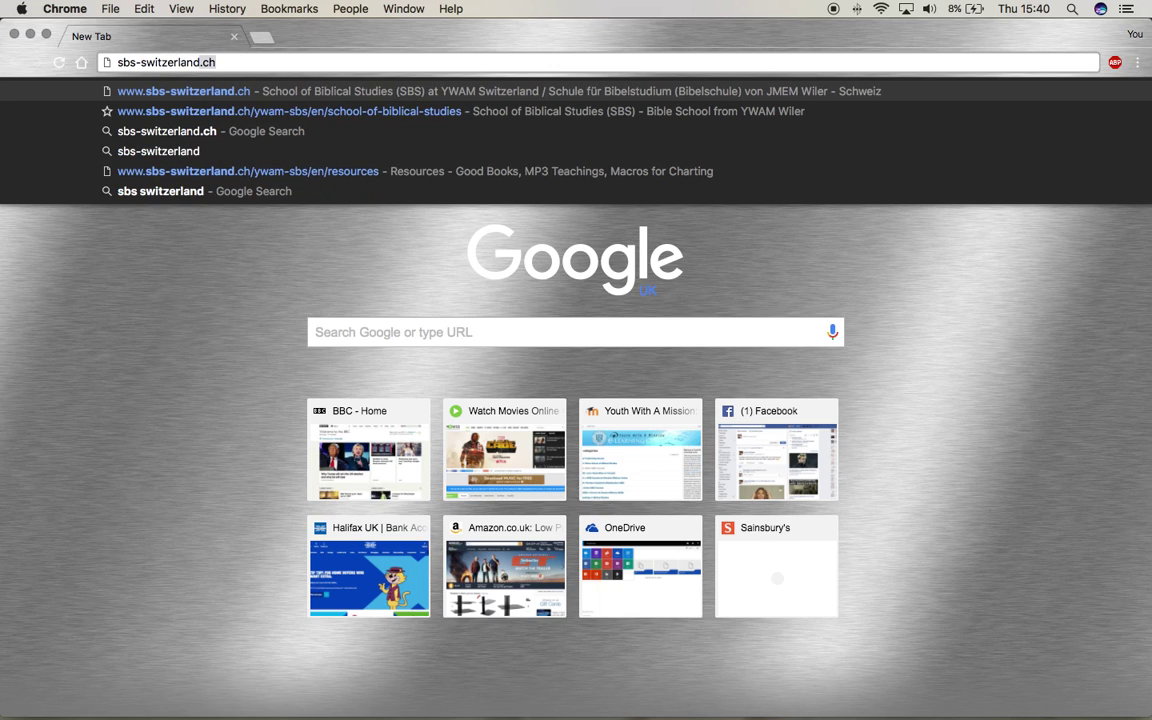
text(zerland.ch)
key(Return)
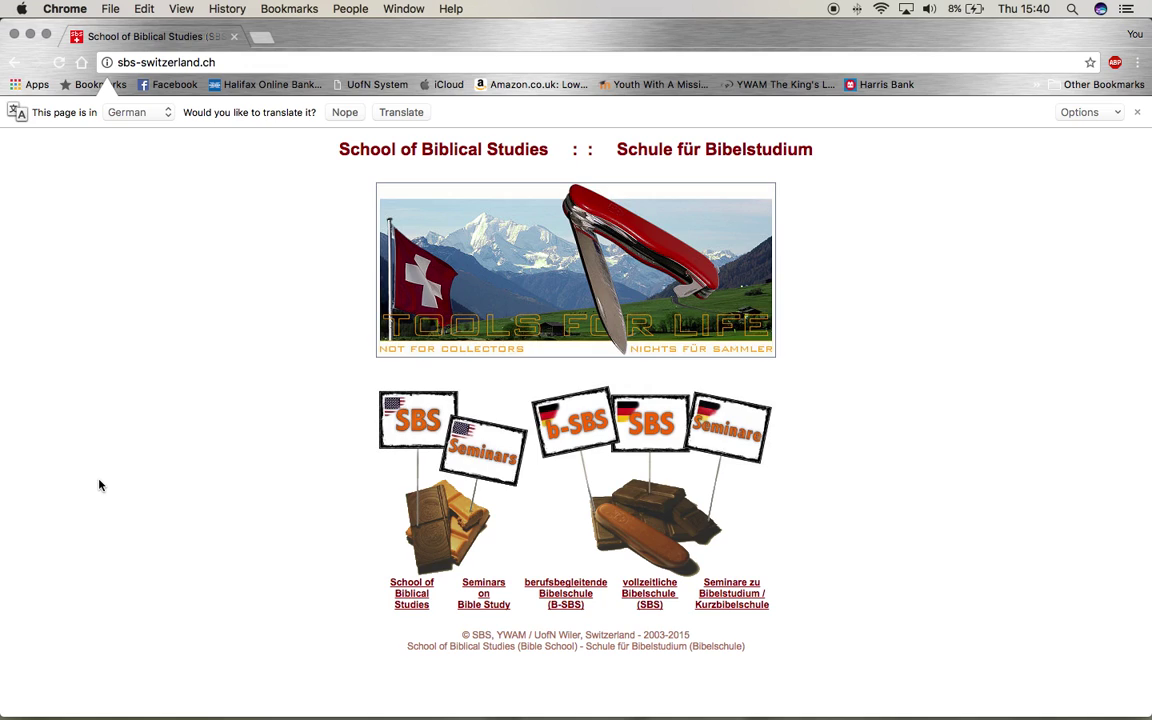
- Download the latest SBS macro for Word/Excel and OpenOffice from the English School of Biblical Studies site's Resources page
click(415, 418)
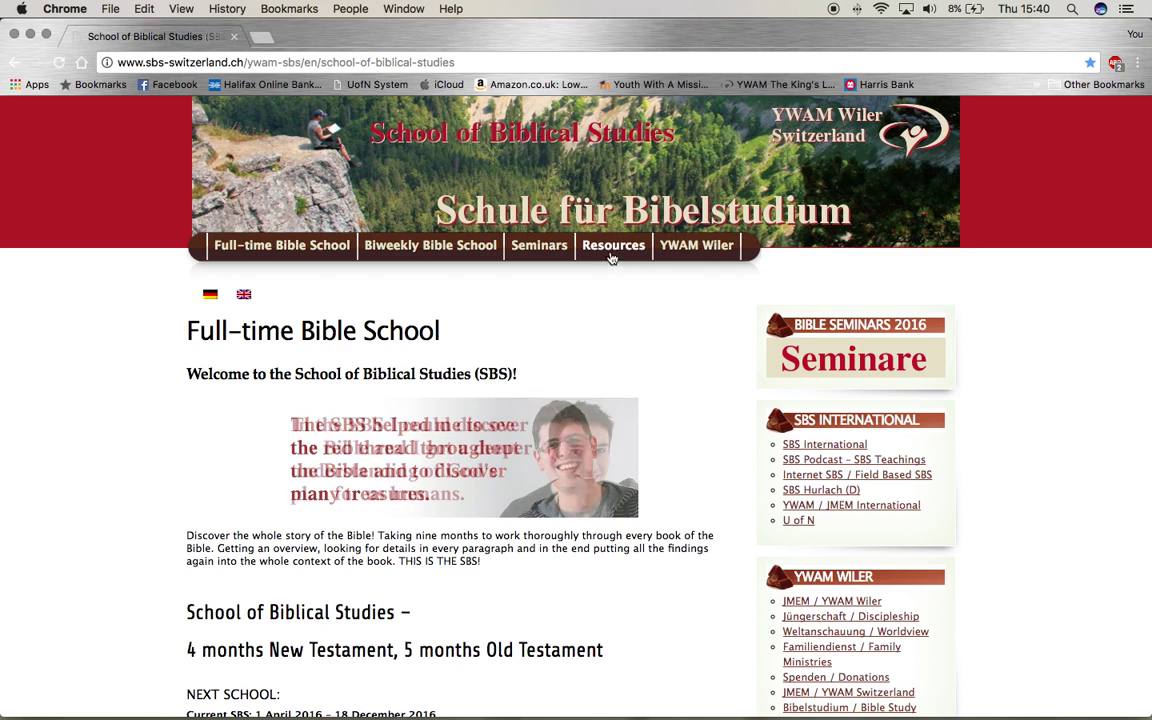
click(612, 251)
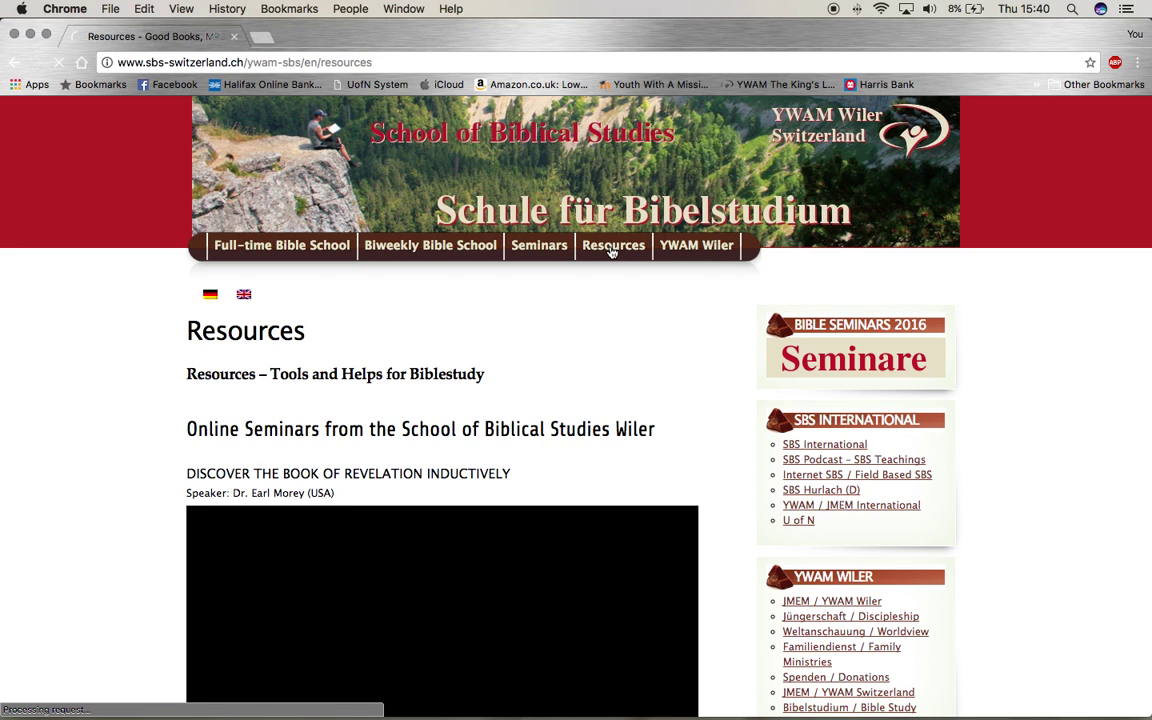
scroll(96, 542, down, 9)
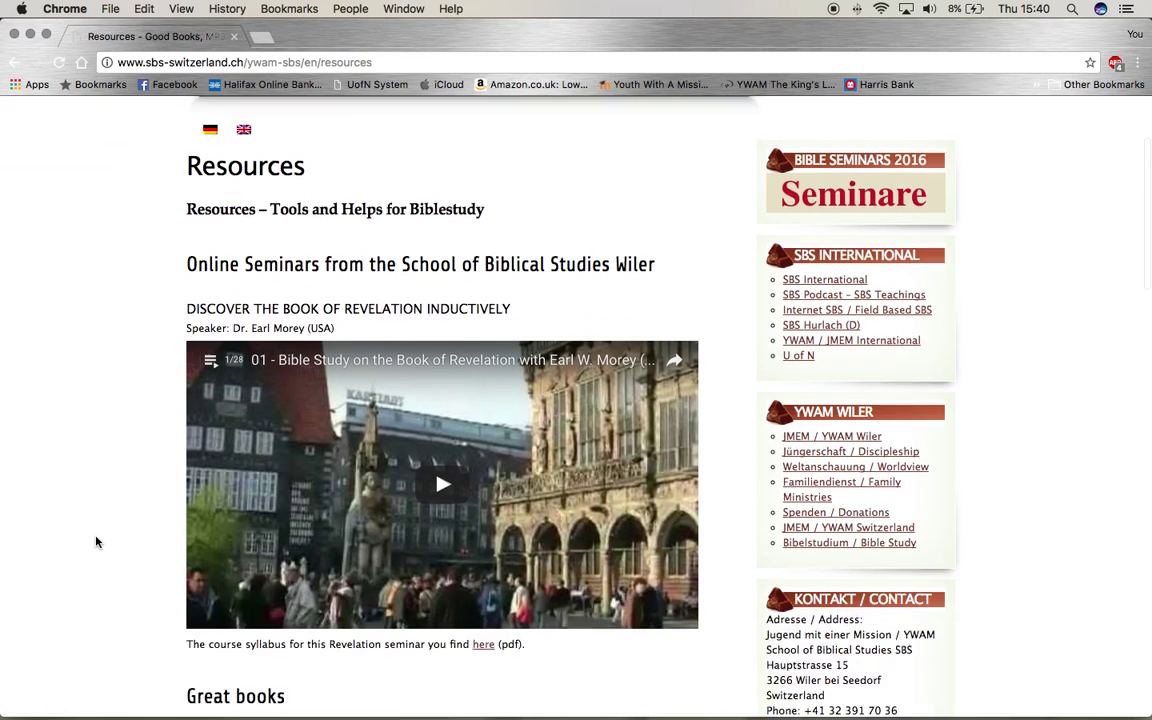
scroll(96, 542, down, 10)
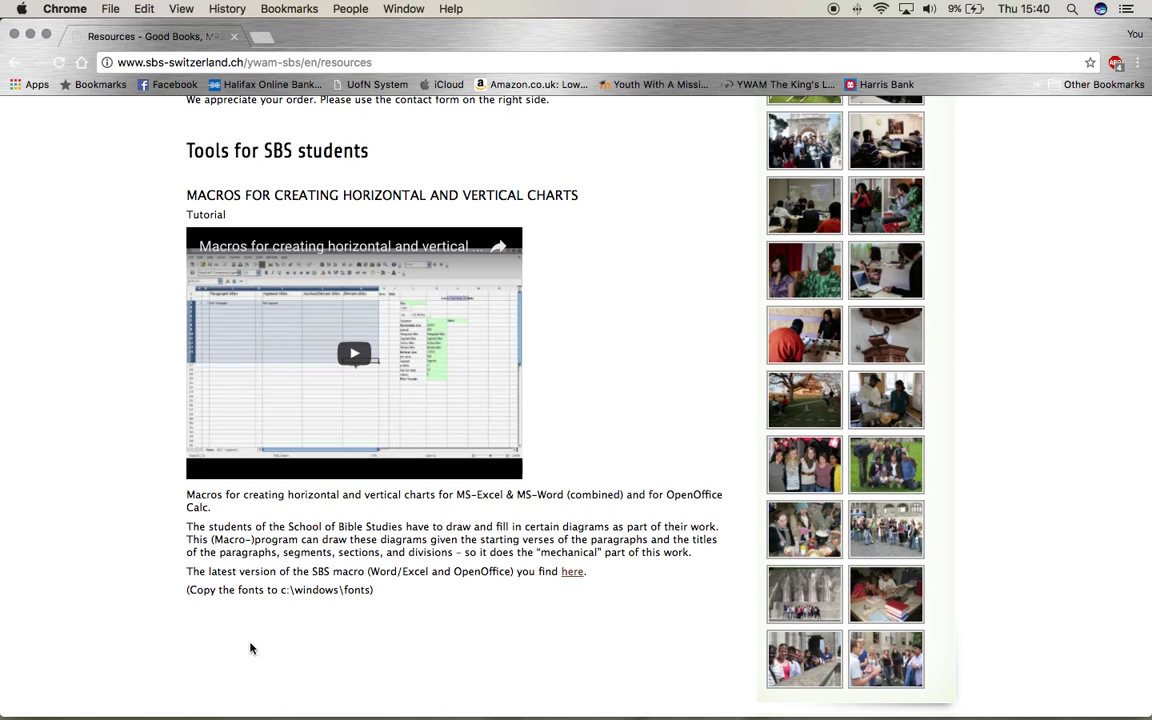
click(572, 572)
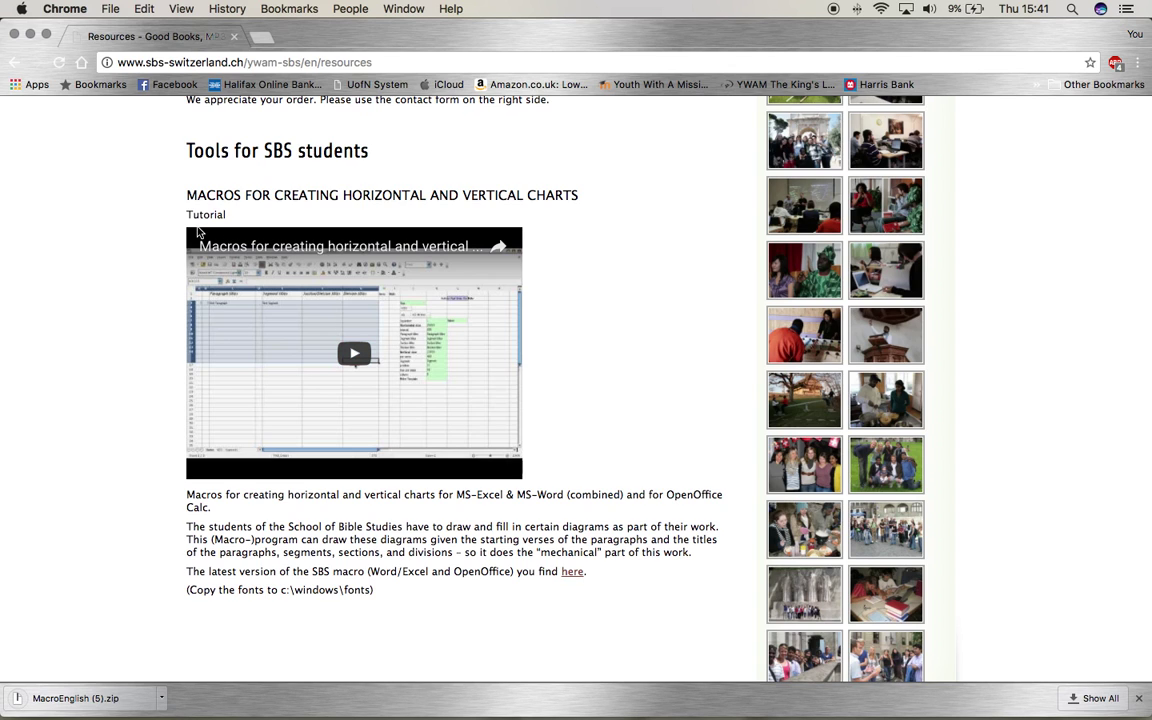
- Hide the browser window, open the MacroEnglish (4) folder on the desktop and move its window fully into view
click(30, 36)
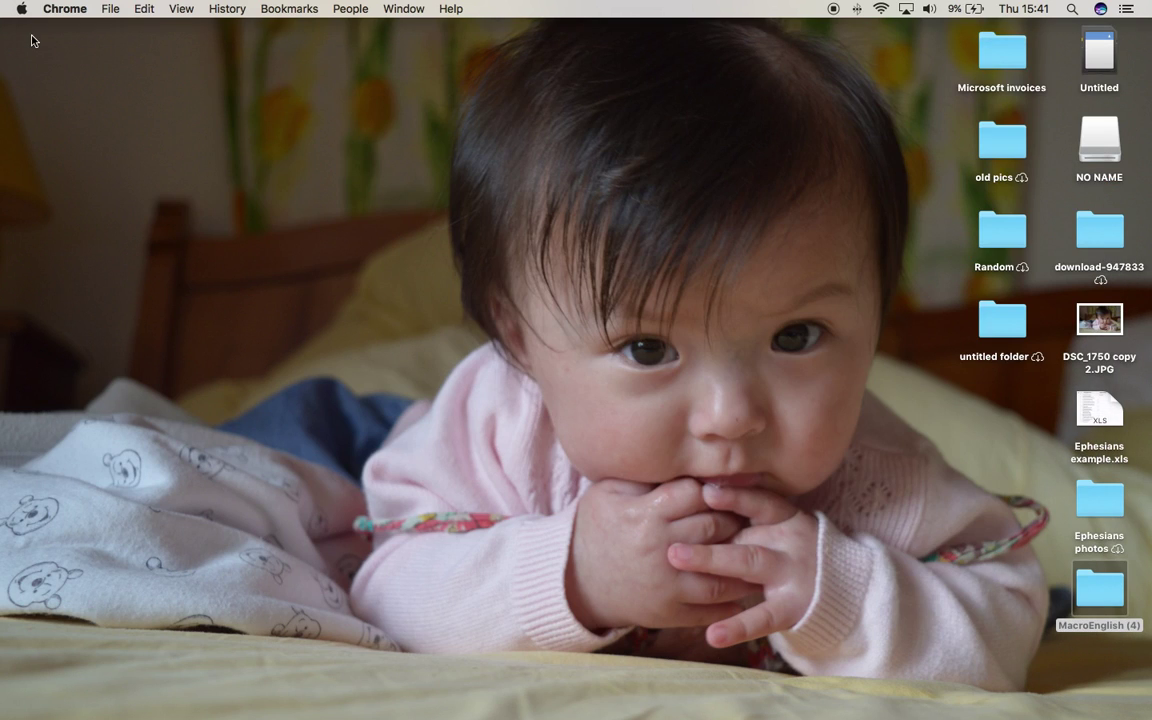
double_click(1082, 598)
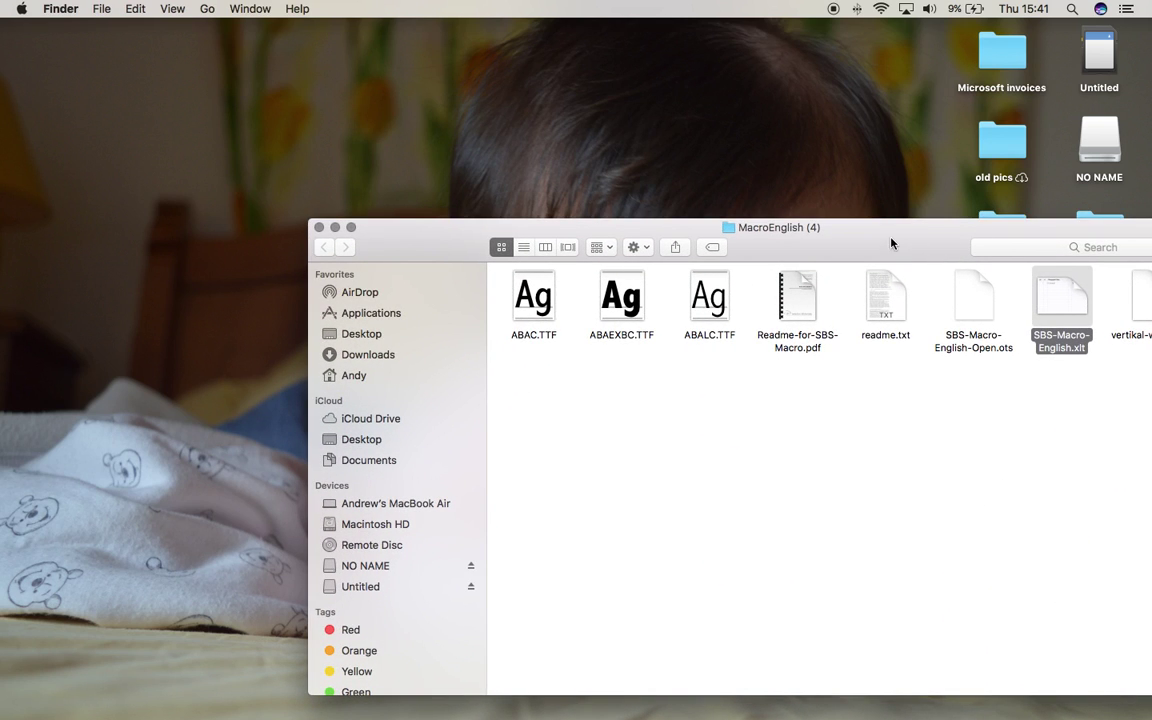
drag(891, 243, 607, 172)
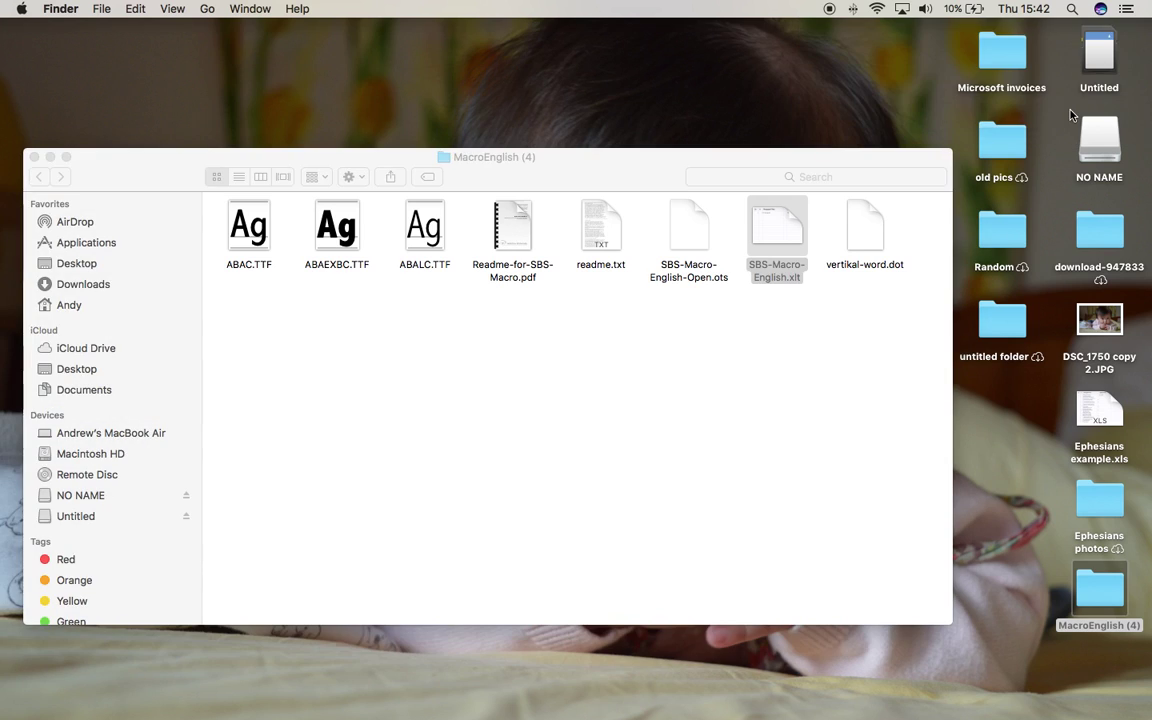
- Open SBS-Macro-English.xlt in Excel with macros enabled and show the workbook full screen
double_click(761, 231)
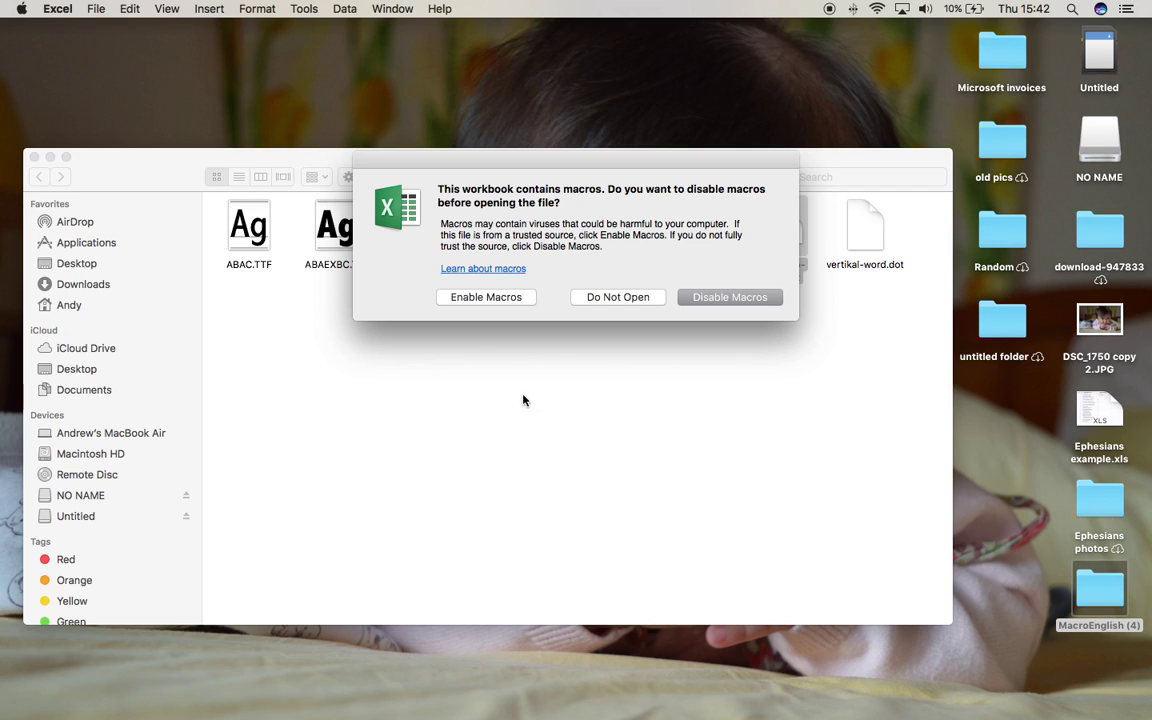
click(486, 297)
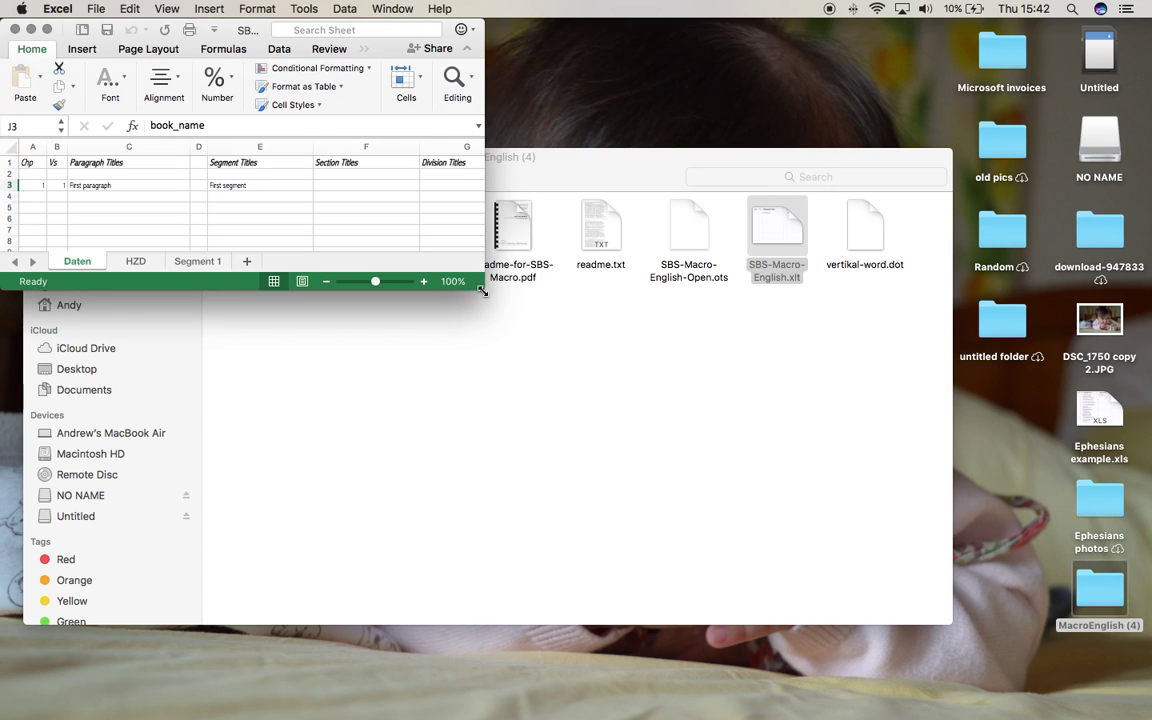
click(47, 29)
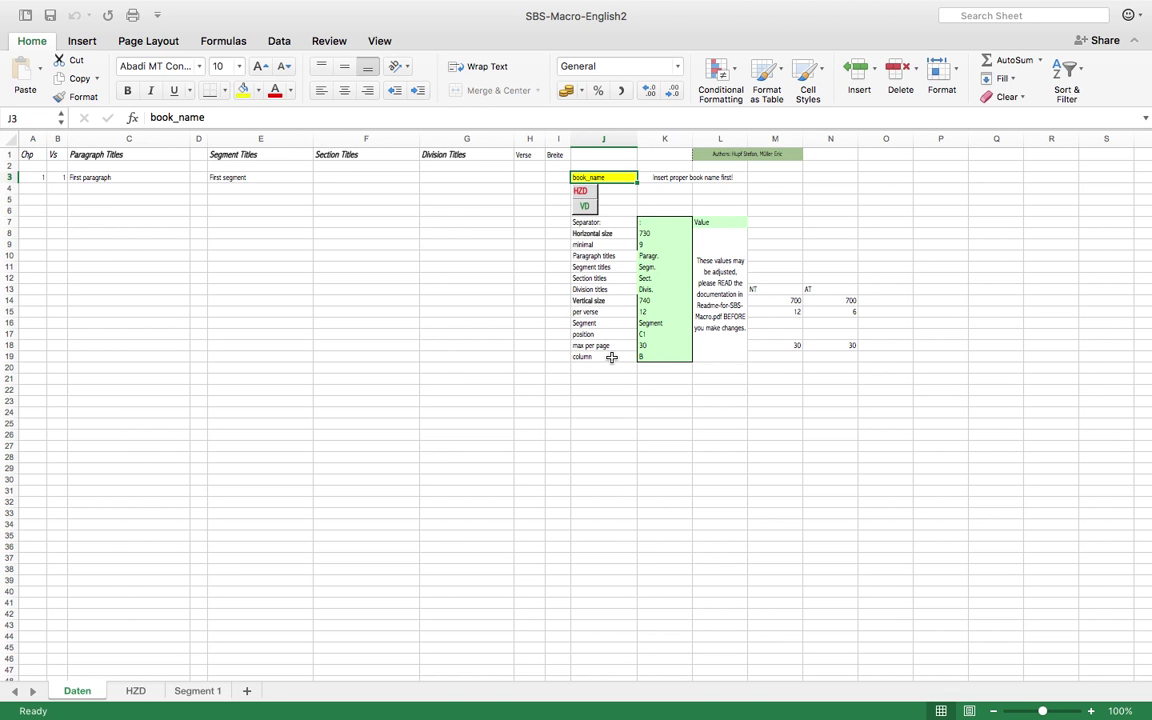
- Set the vertical chart's per verse value in cell K15 to 18
click(645, 313)
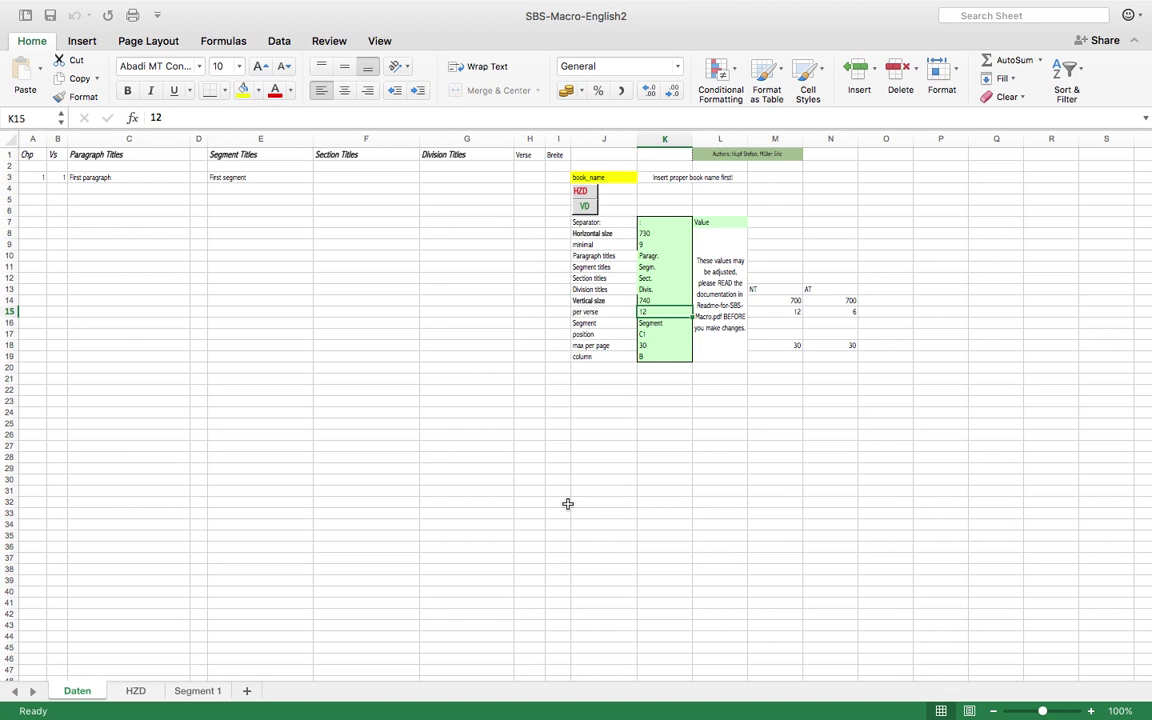
text(18)
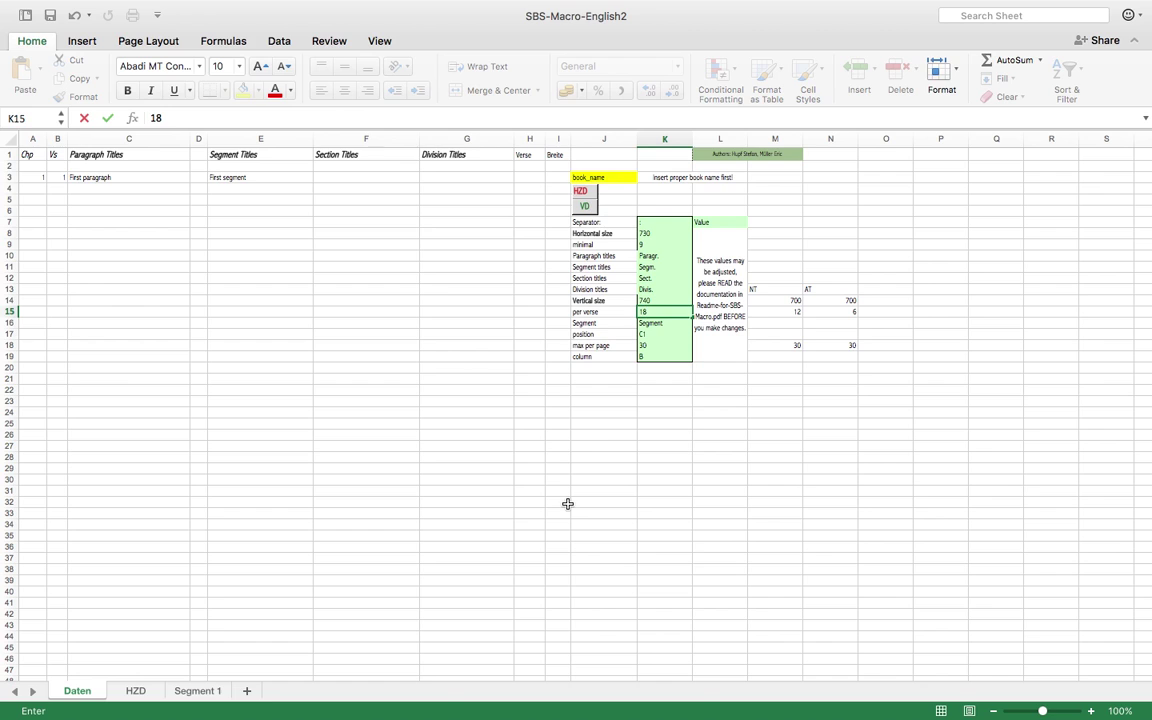
click(608, 426)
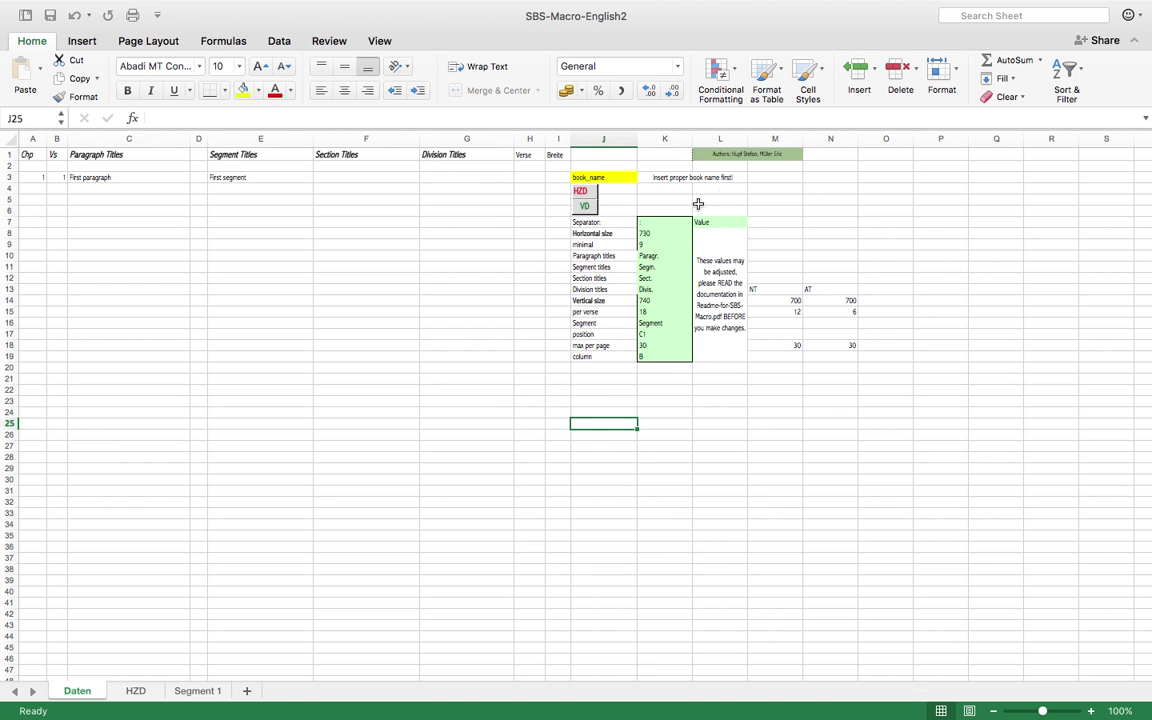
- Replace the book_name placeholder in cell J3 with Ephesians
click(585, 179)
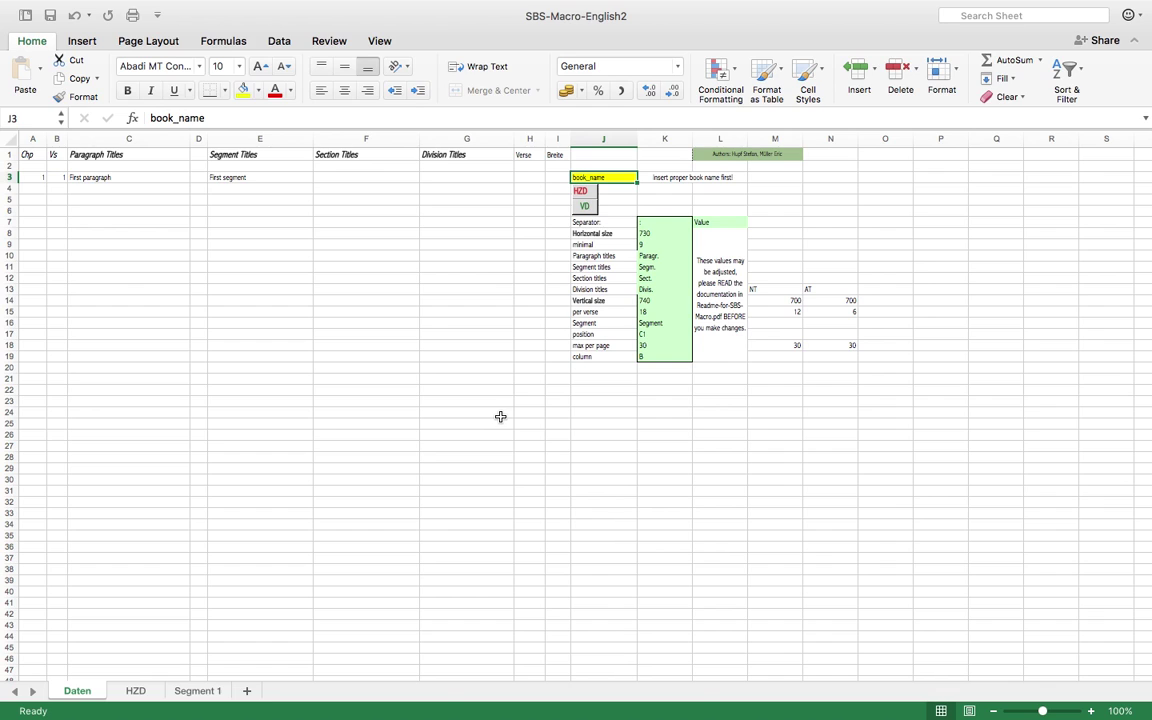
text(Ehp)
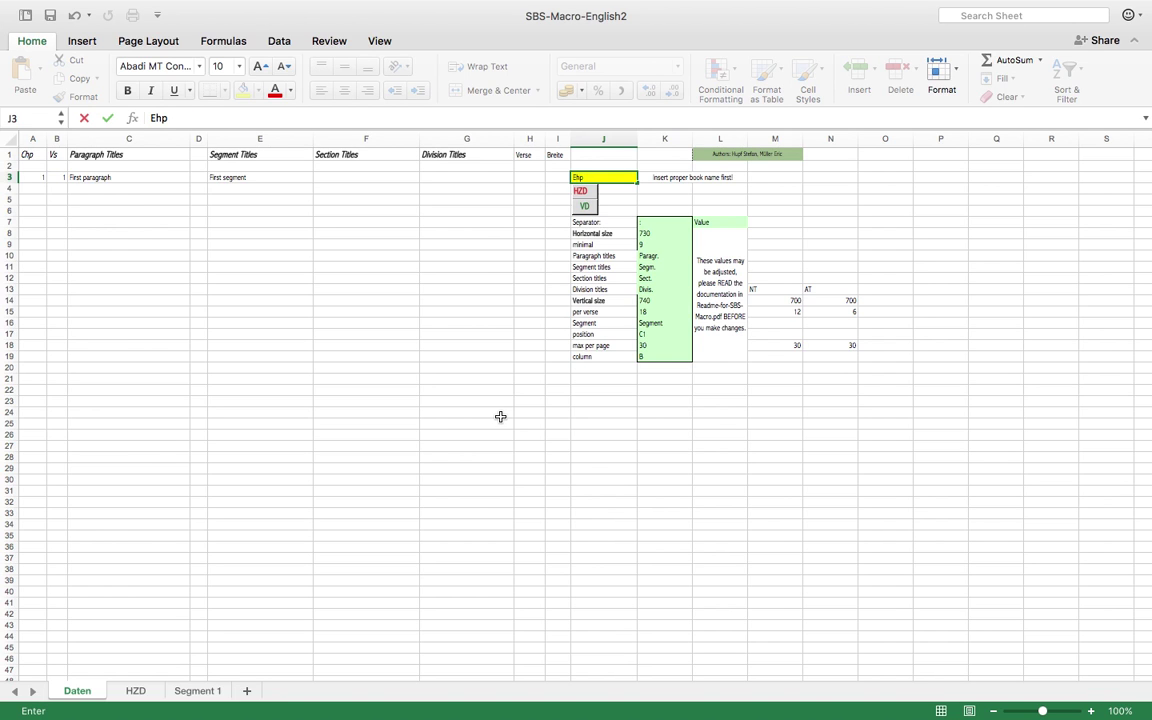
key(BackSpace)
key(BackSpace)
text(phesians)
click(514, 461)
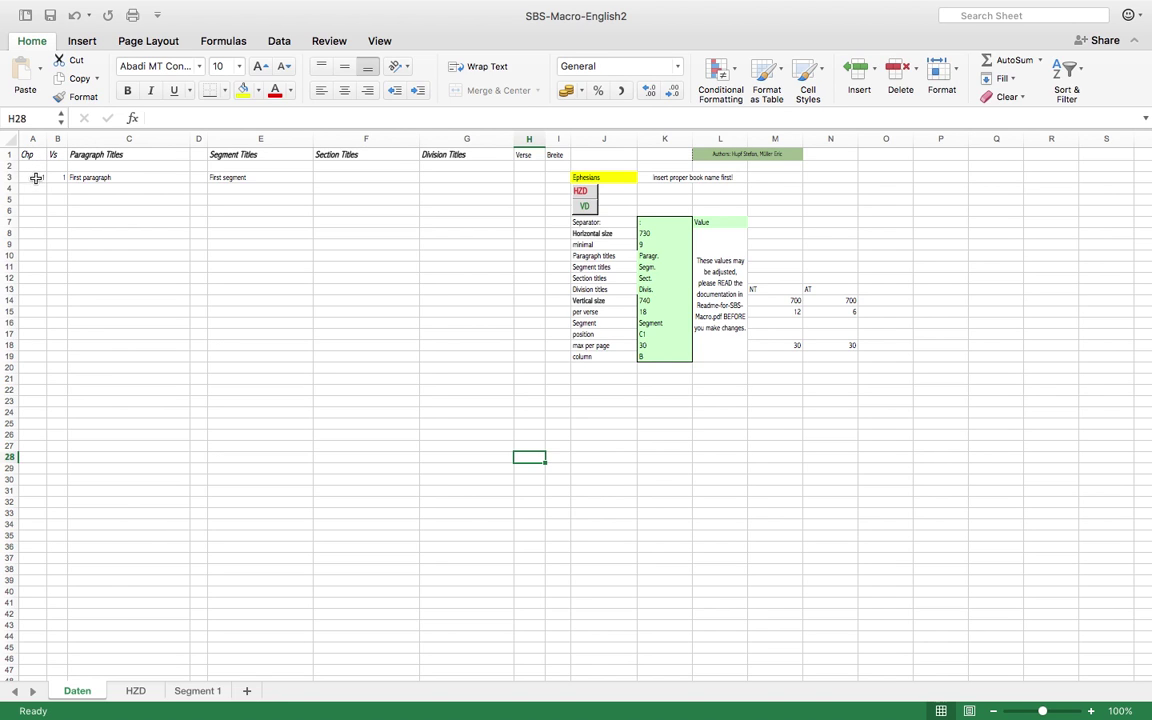
- Replace the first paragraph title in cell C3 with "Paul to Saints in Ephesus"
click(90, 178)
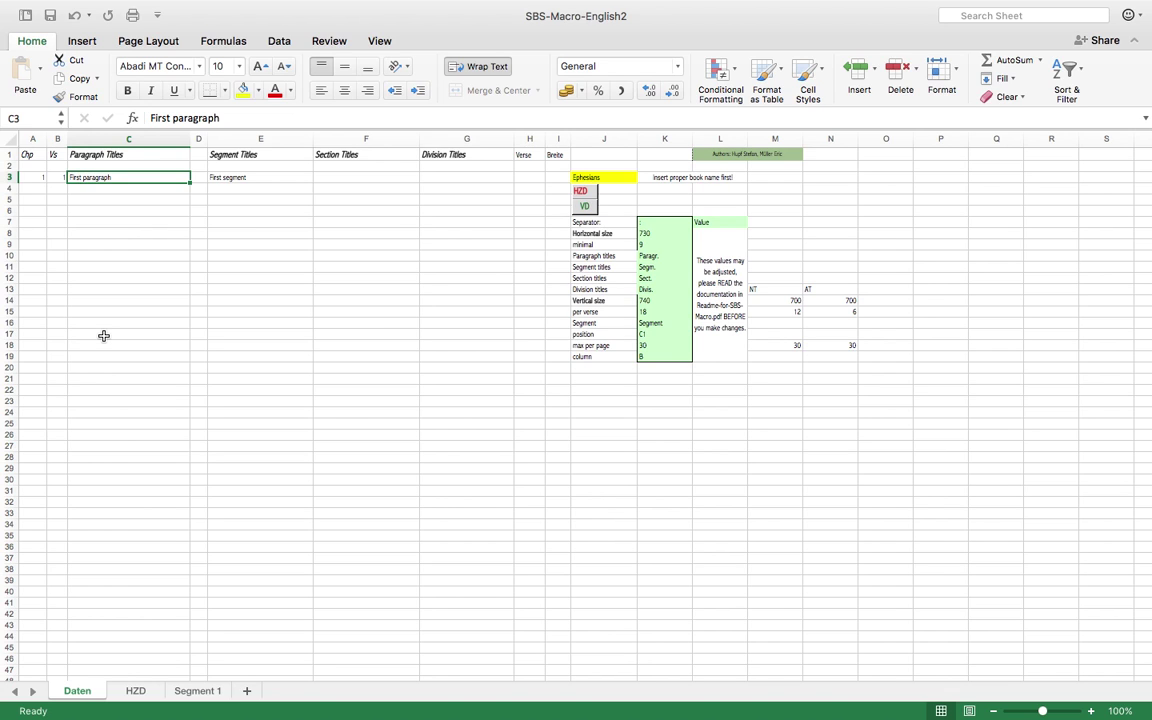
text(P)
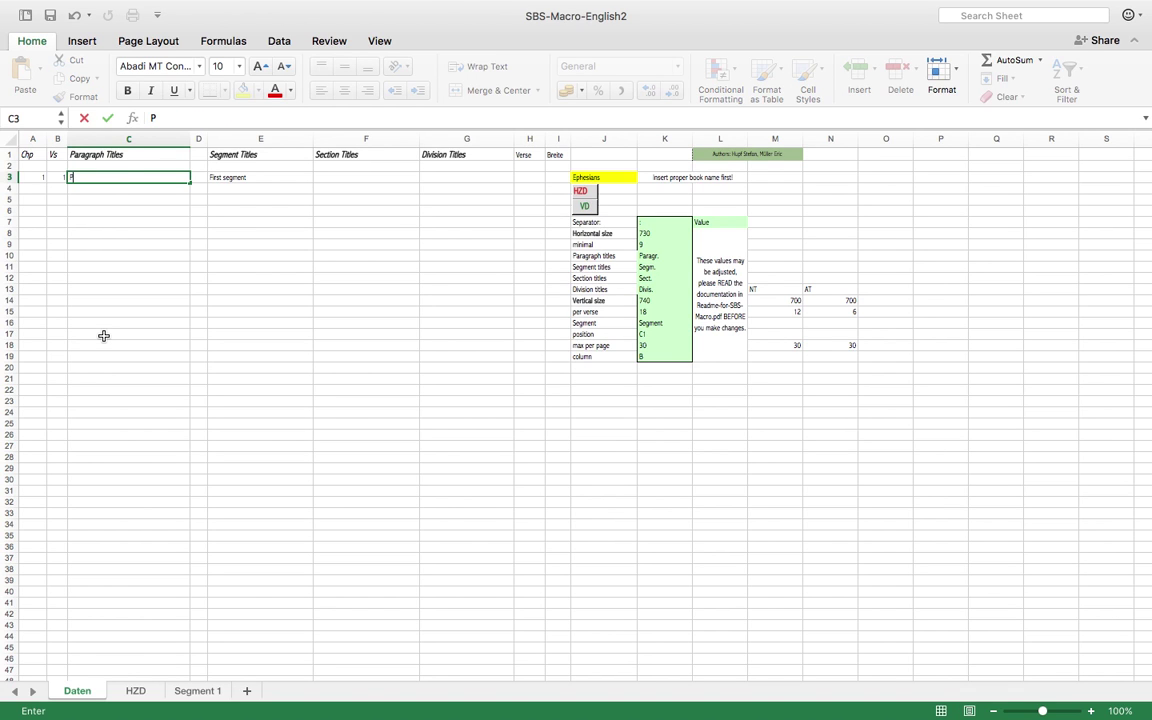
text(aul to Saints in Ephesus)
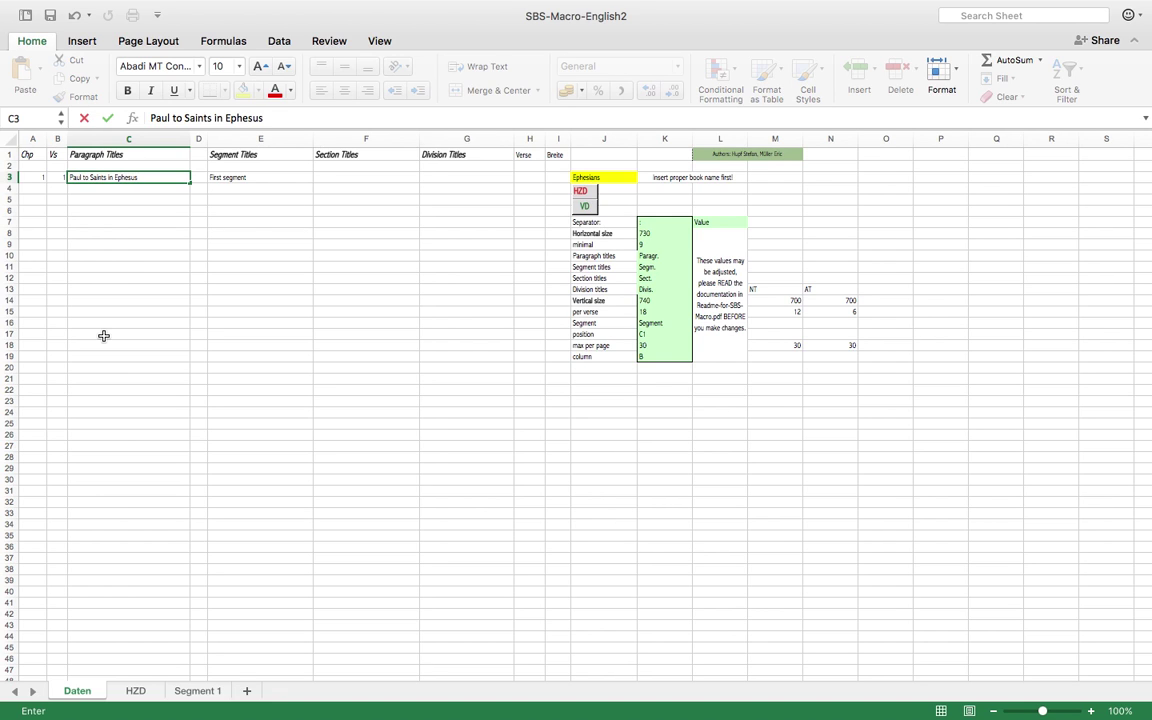
click(40, 189)
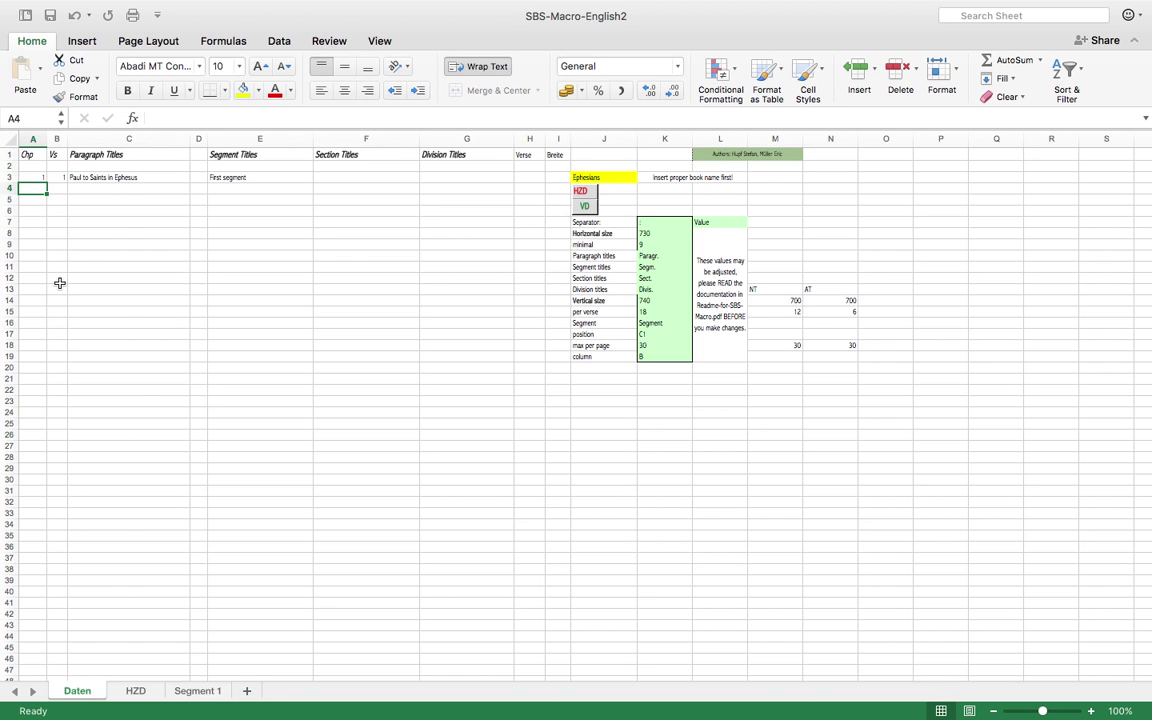
- Fill row 4 with starting verse 3 and the paragraph title "Blessed us - every spiritual blessing"
click(57, 188)
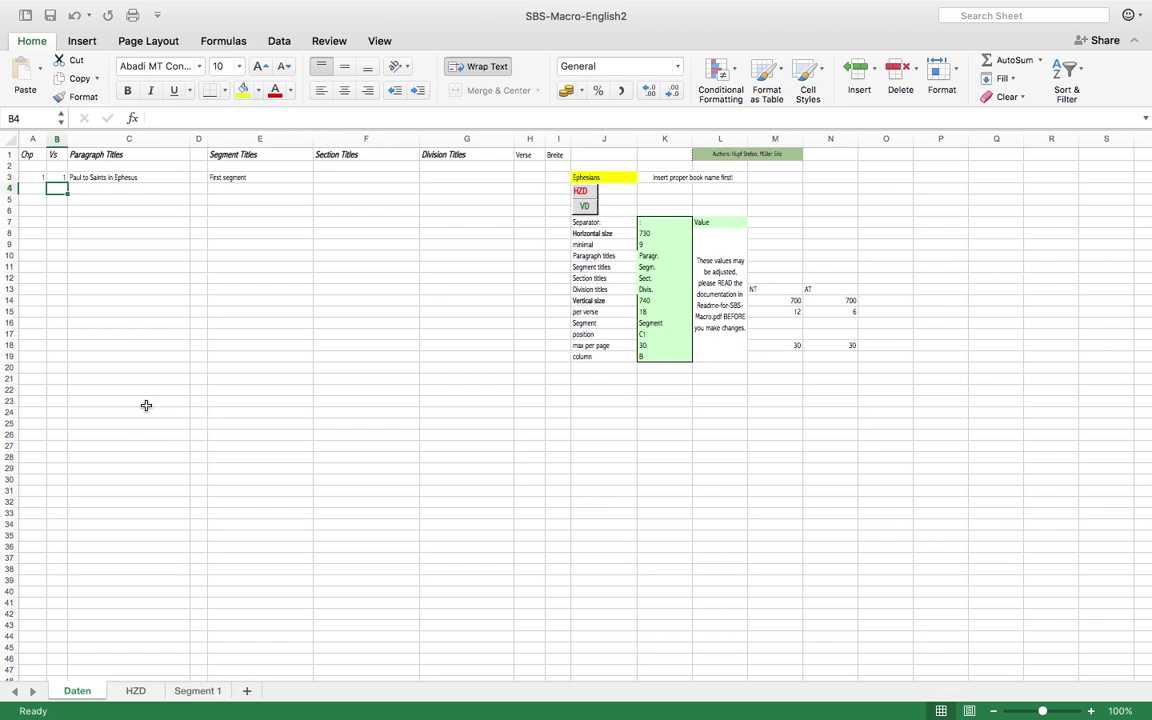
text(3)
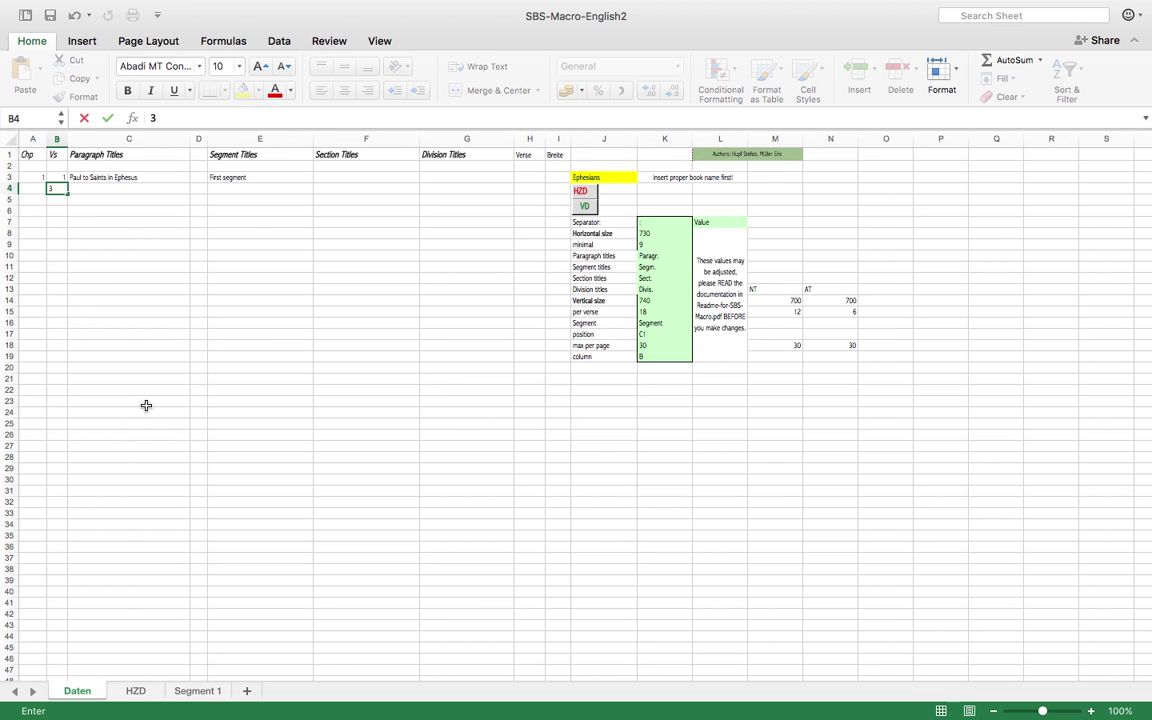
click(131, 188)
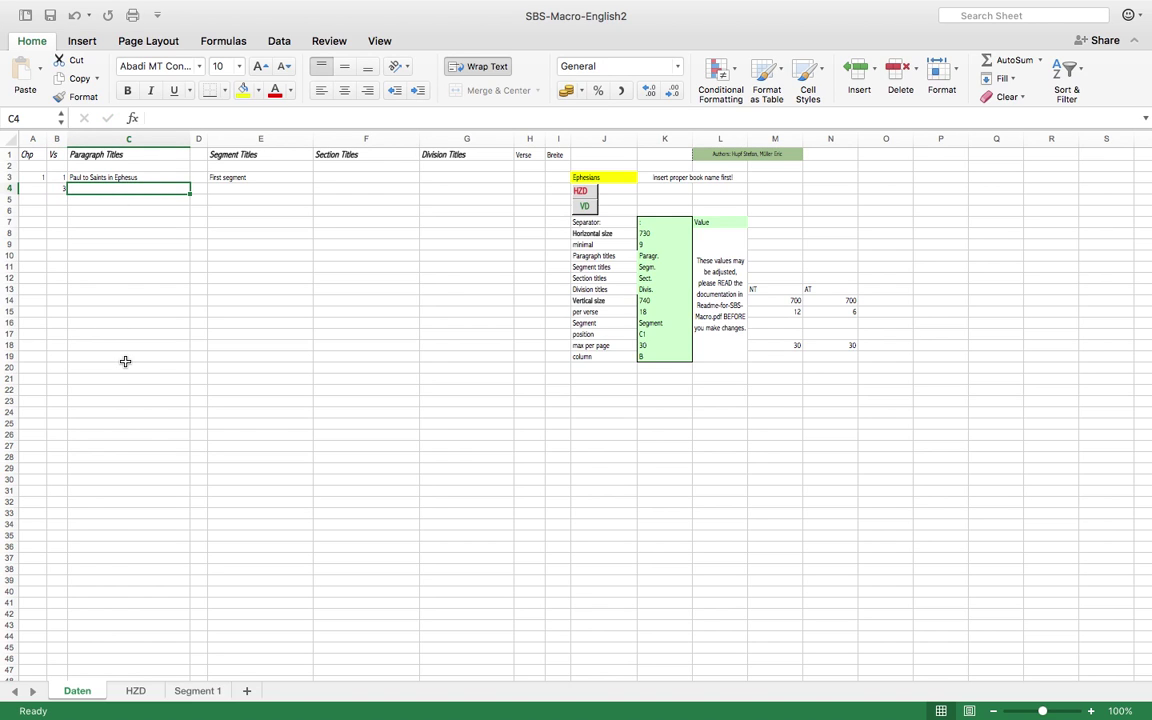
text(Blessed us)
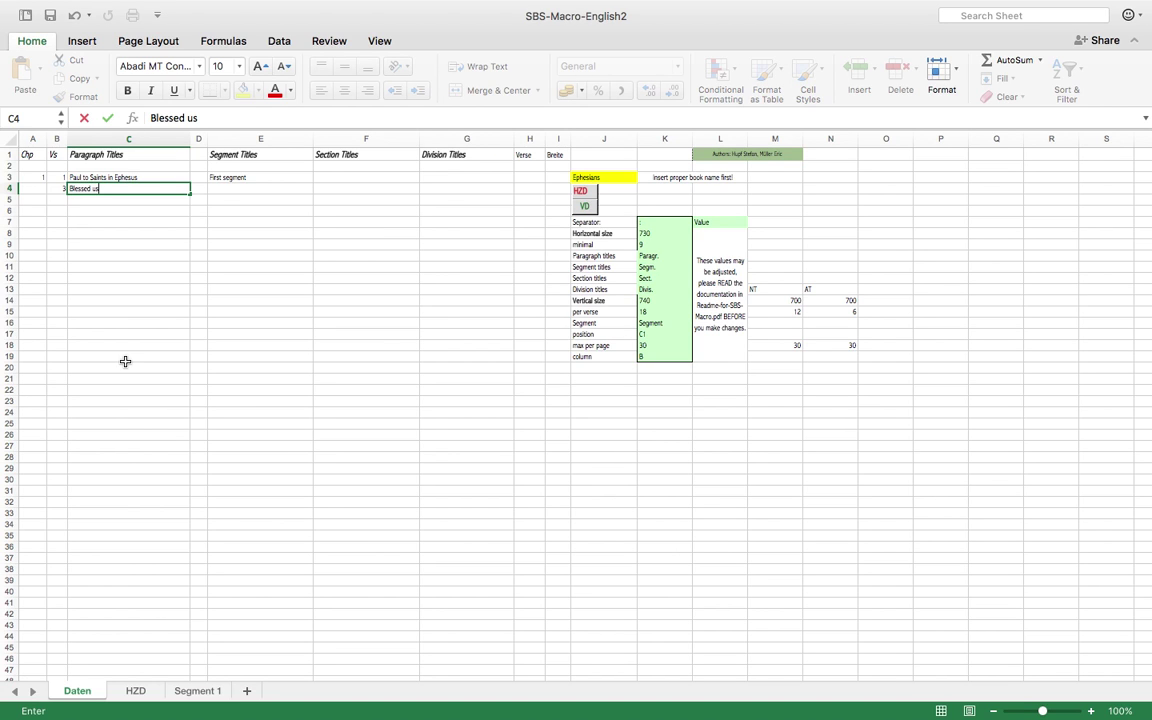
text( - every spiritual blessing)
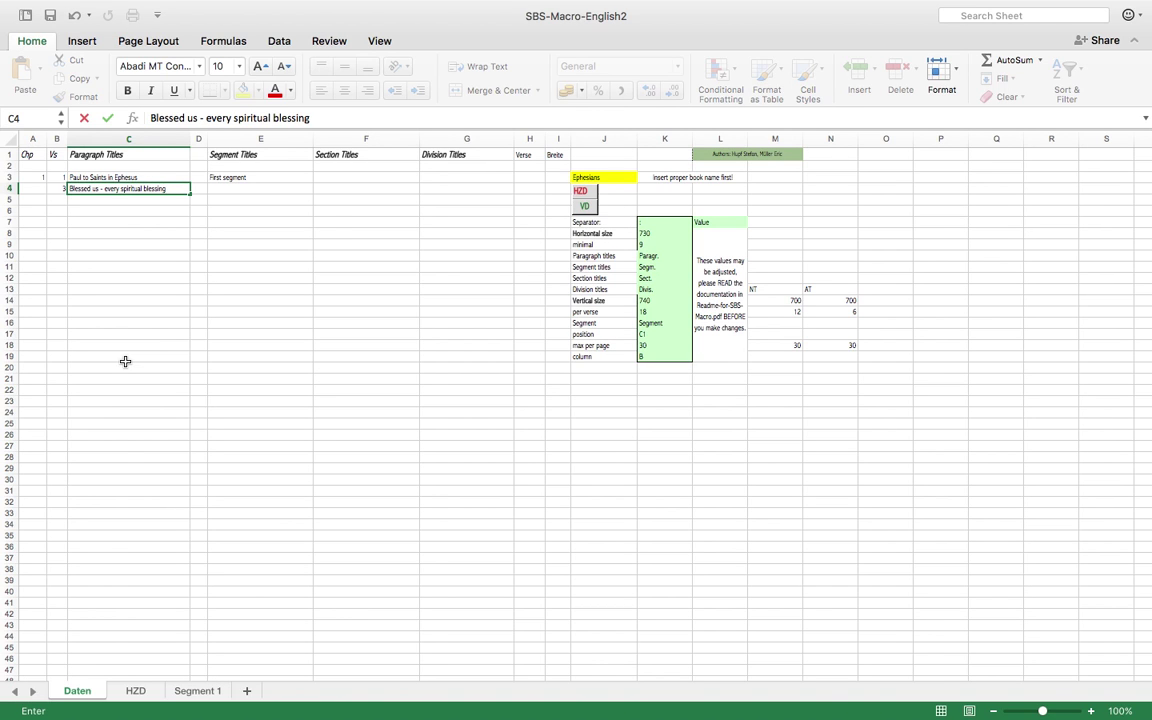
- Fill row 5 with starting verse 11 and the paragraph title "Obtained inheritence - Spirit guarantee"
click(60, 199)
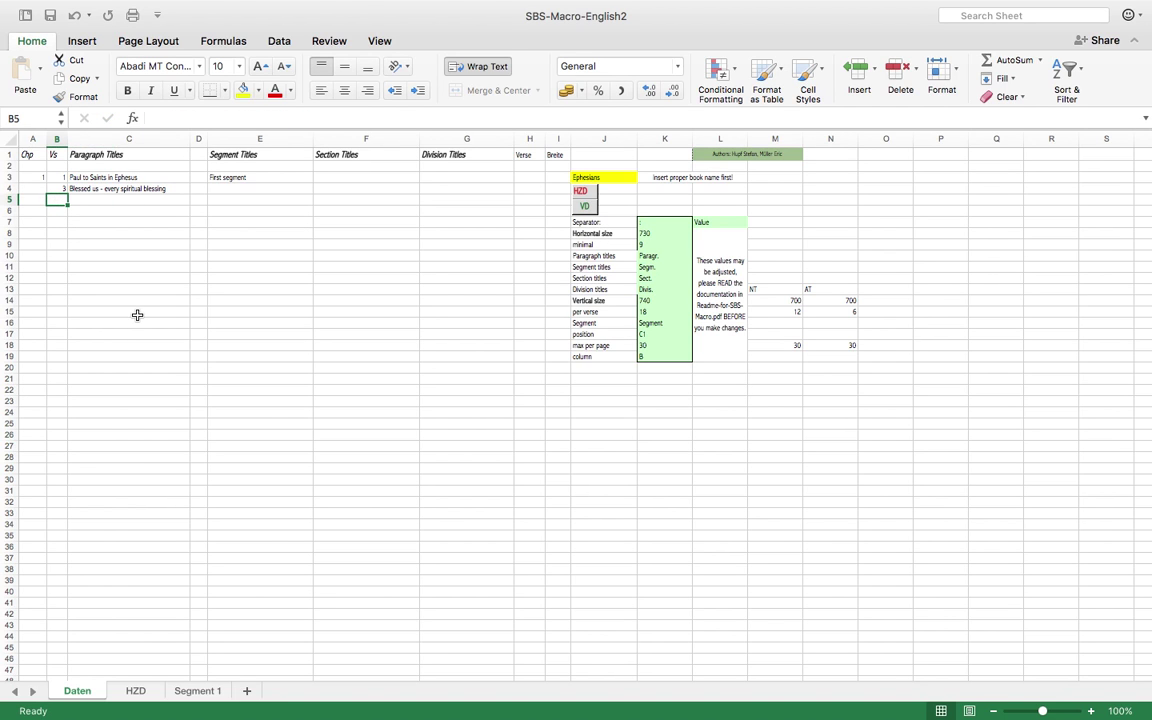
text(11)
key(Tab)
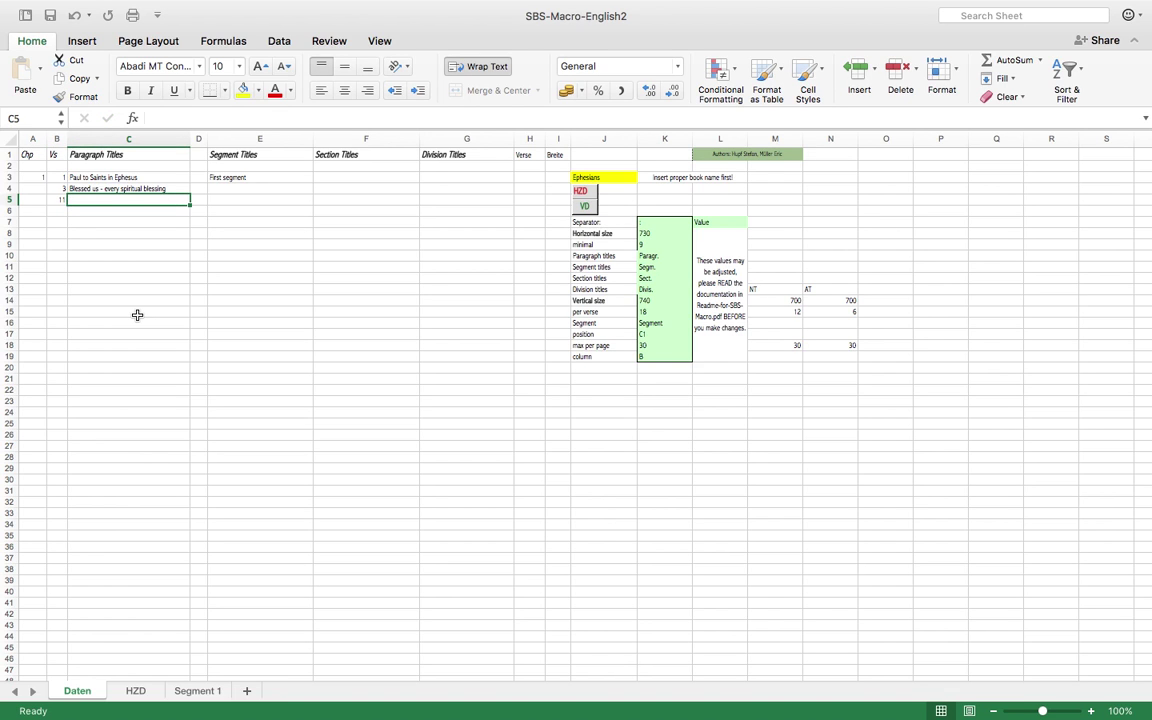
text(Obtained inheritence)
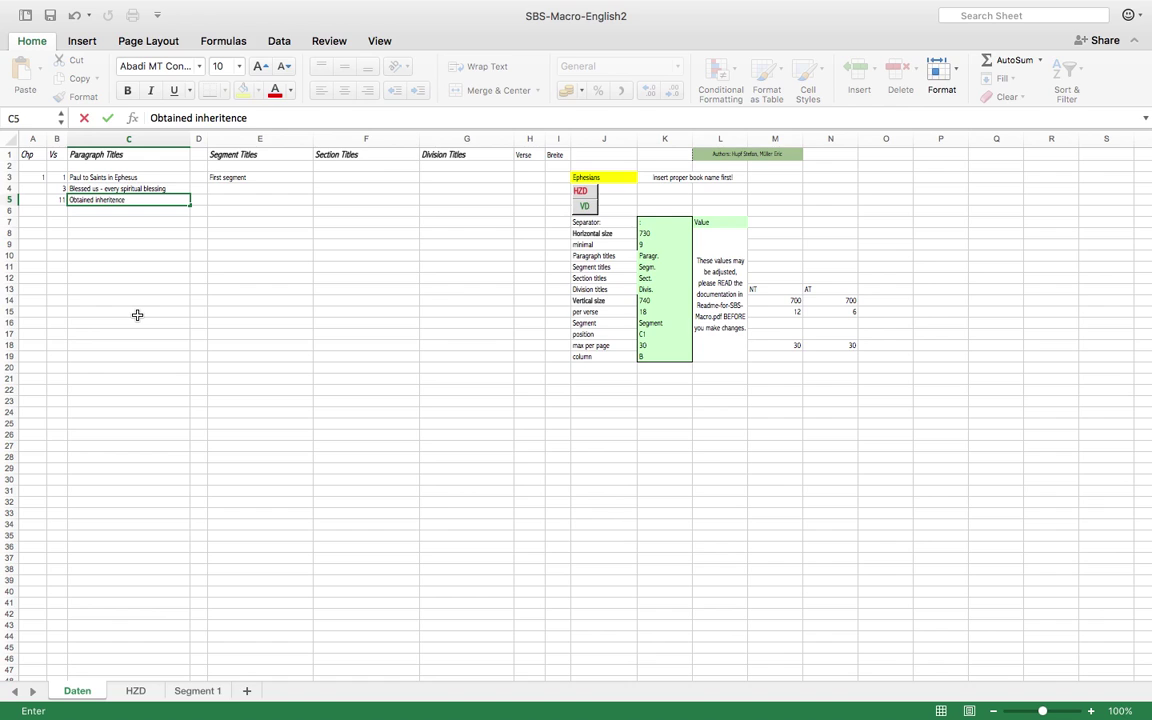
text( - Spirit guarant)
text(ee)
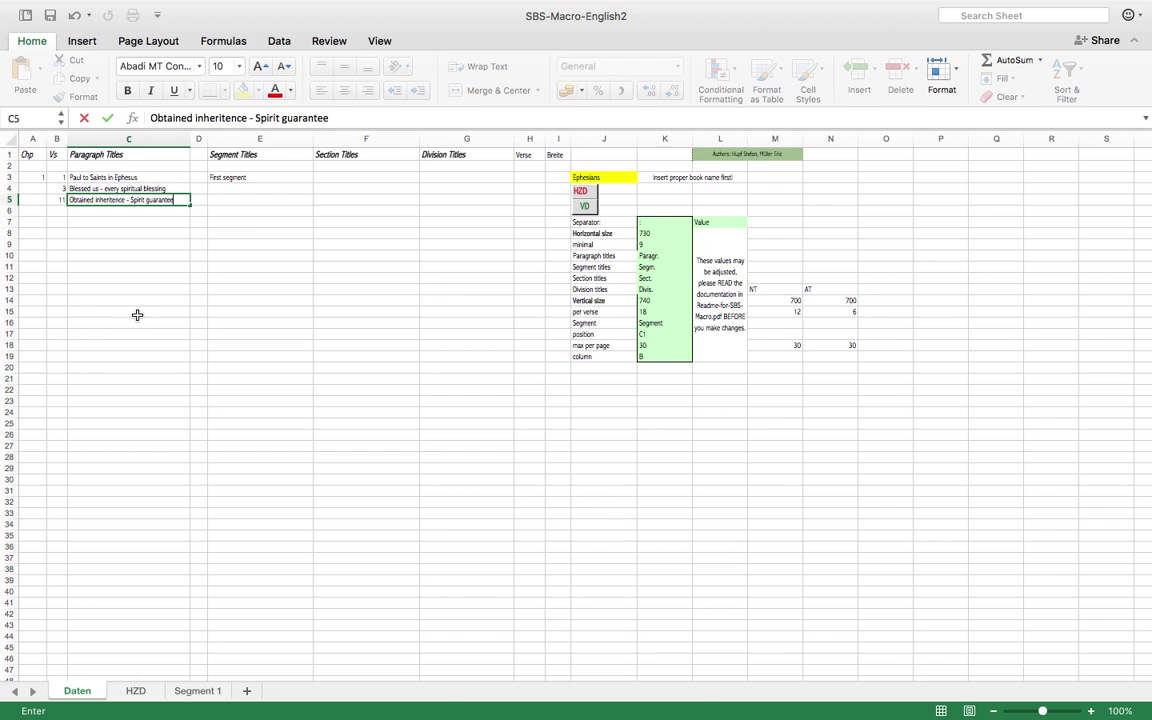
- Fill row 6 with starting verse 15 and the paragraph title "Prayers: know to which called"
click(57, 211)
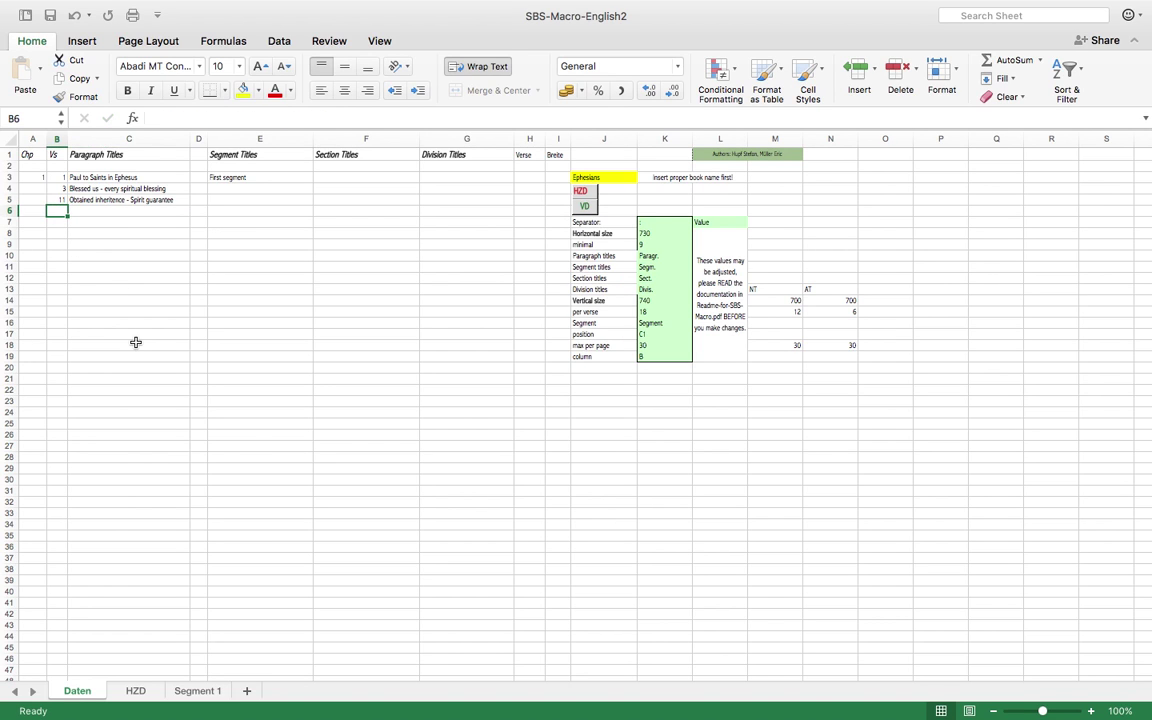
text(15)
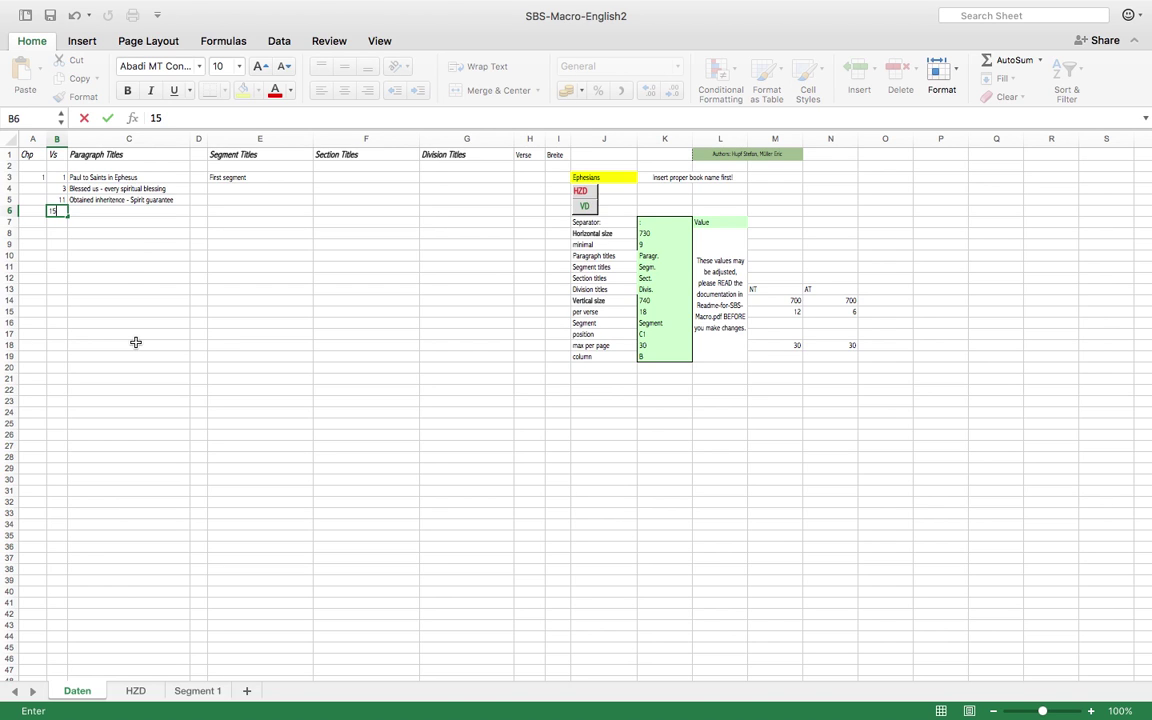
click(93, 210)
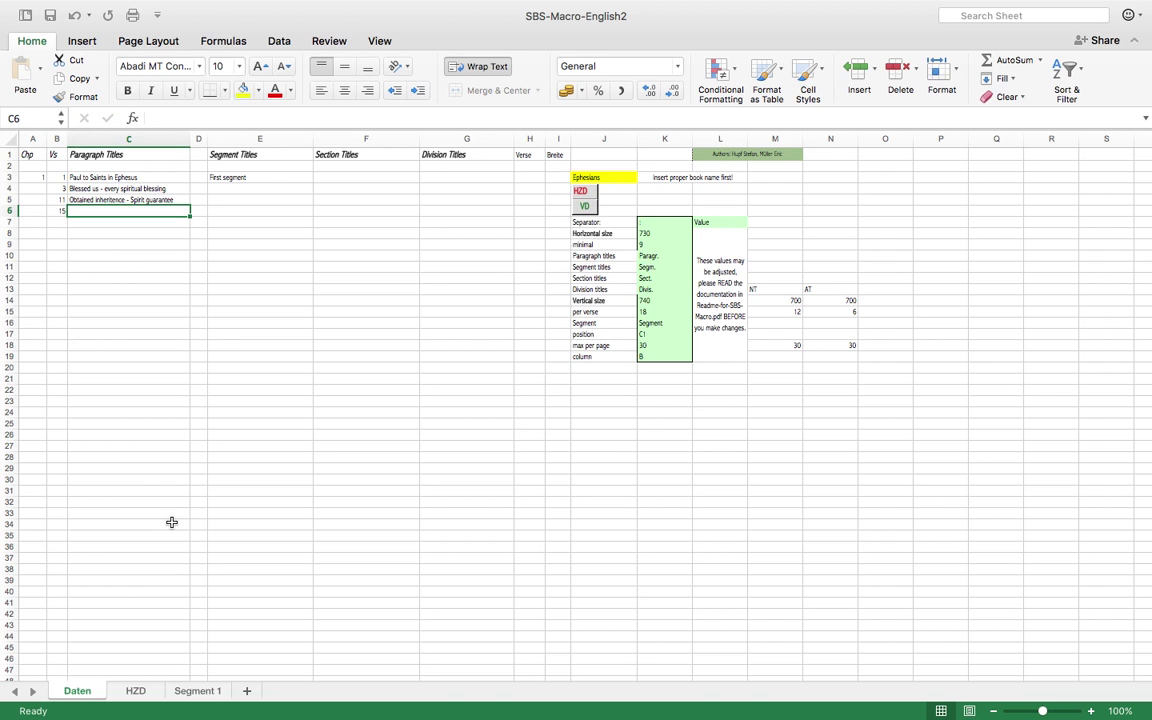
text(Prayers)
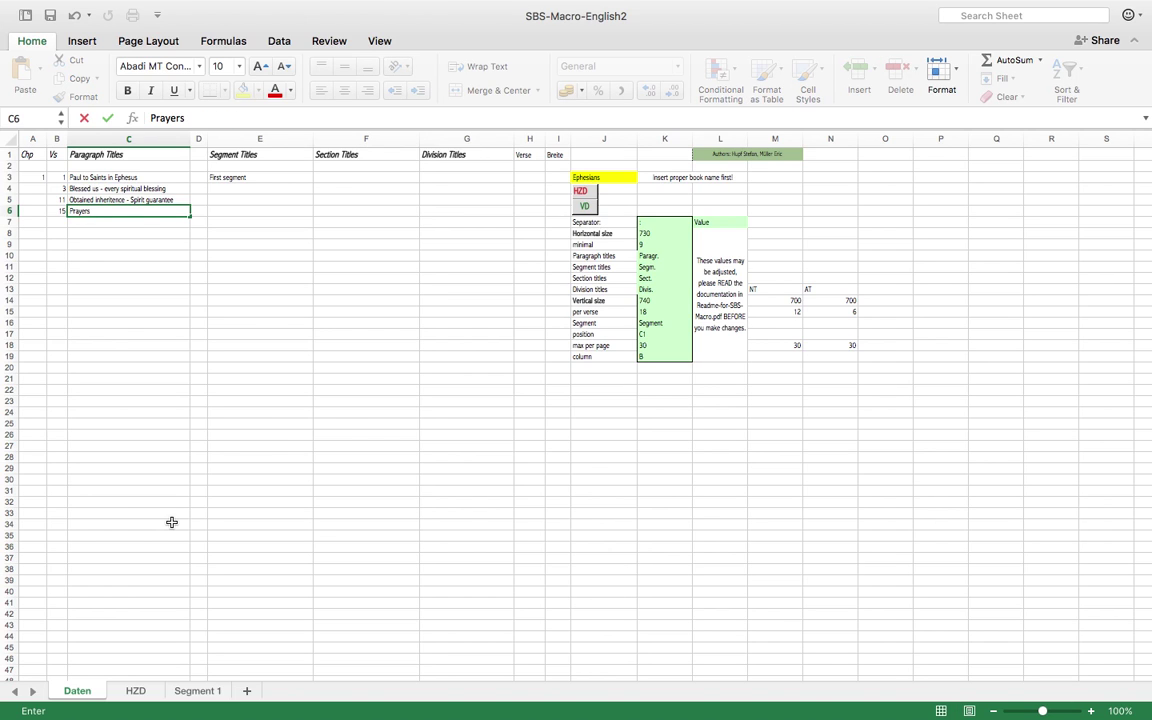
text(: know to which called)
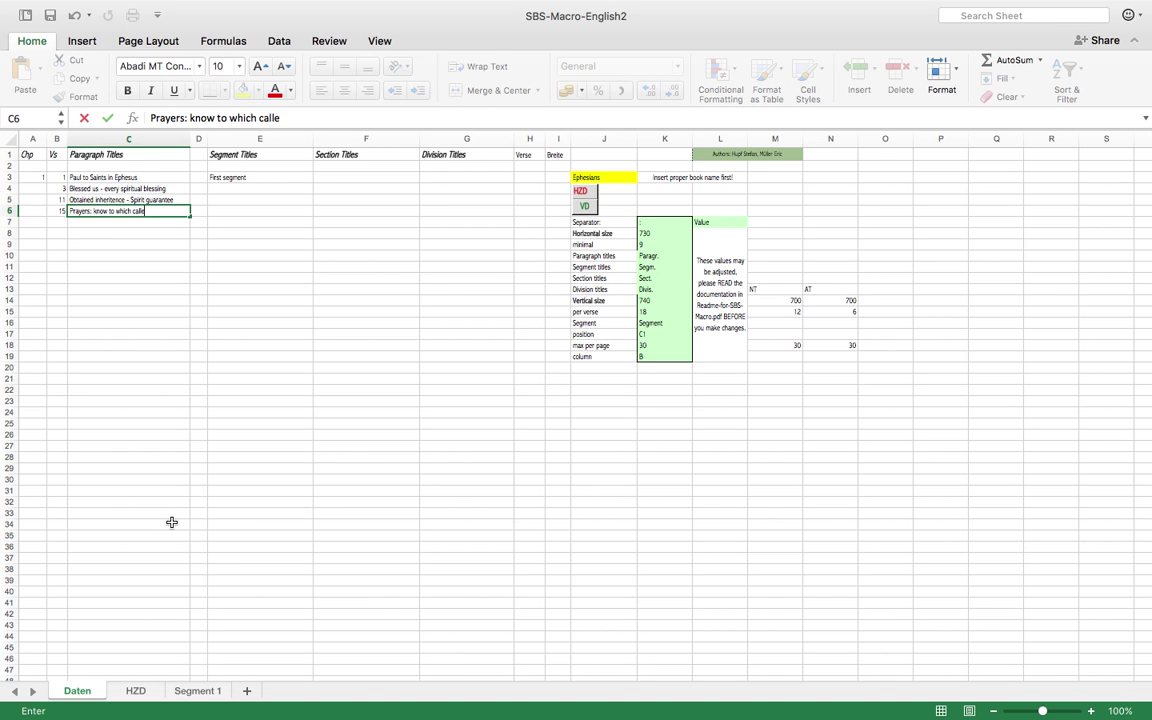
- Start the second chapter in row 7 by entering chapter 2 and starting verse 1
click(56, 222)
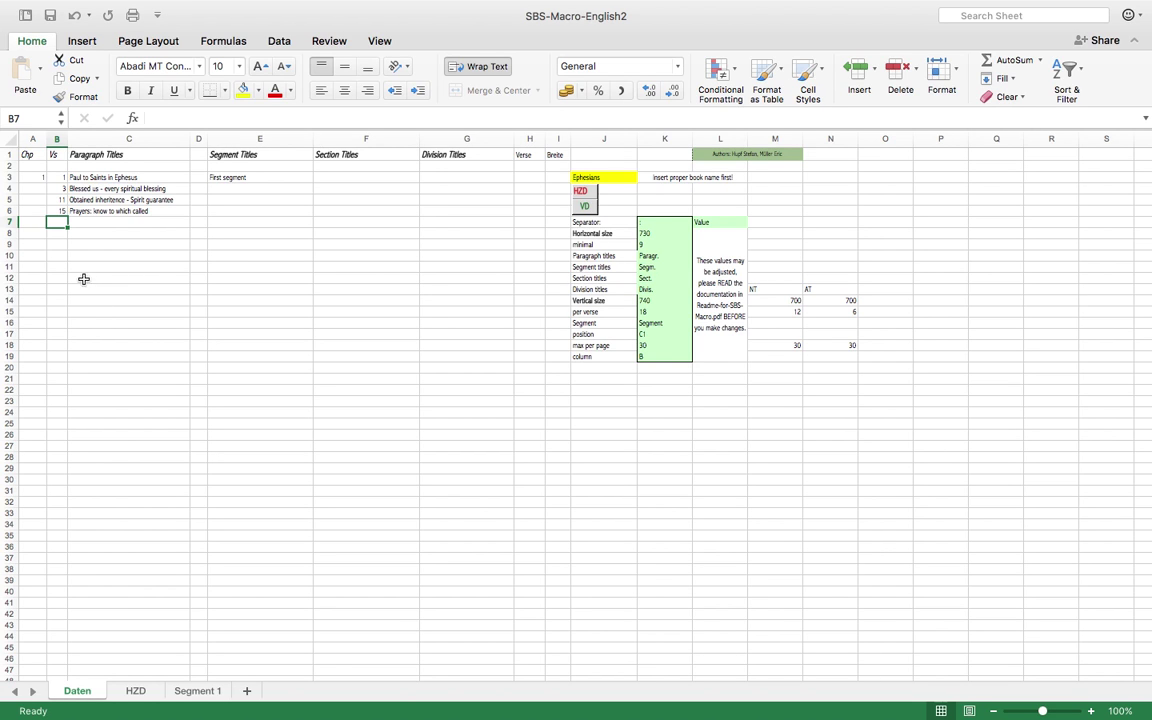
click(40, 221)
text(2)
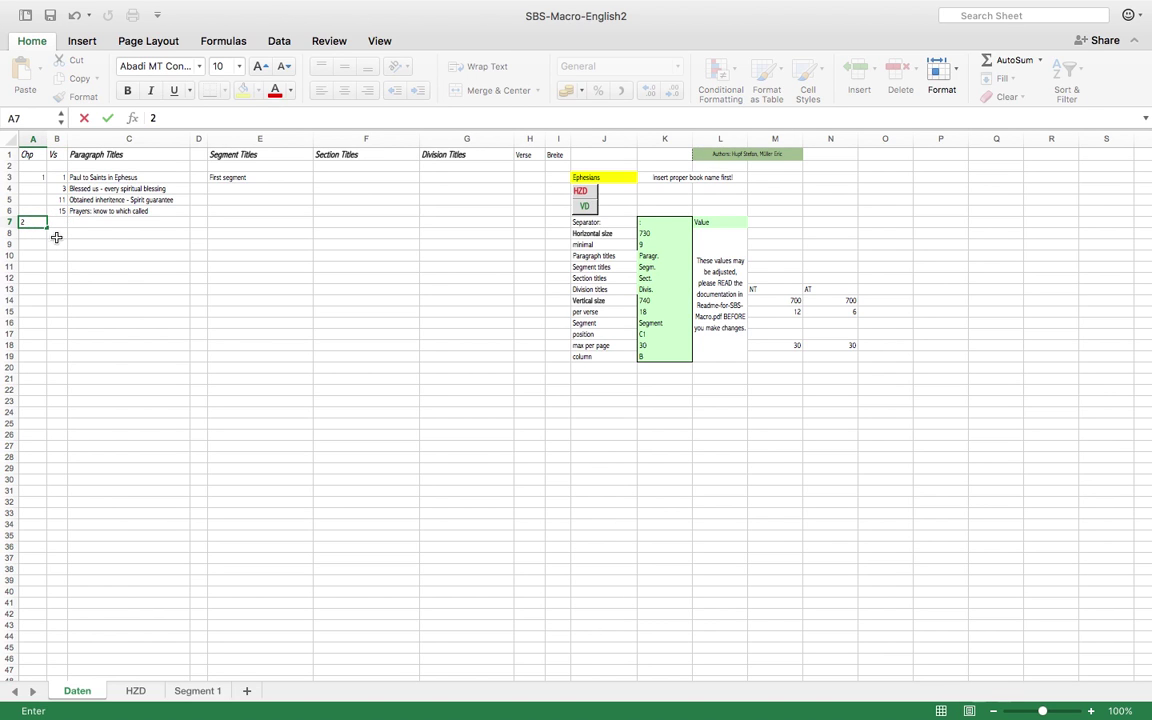
click(62, 224)
text(1)
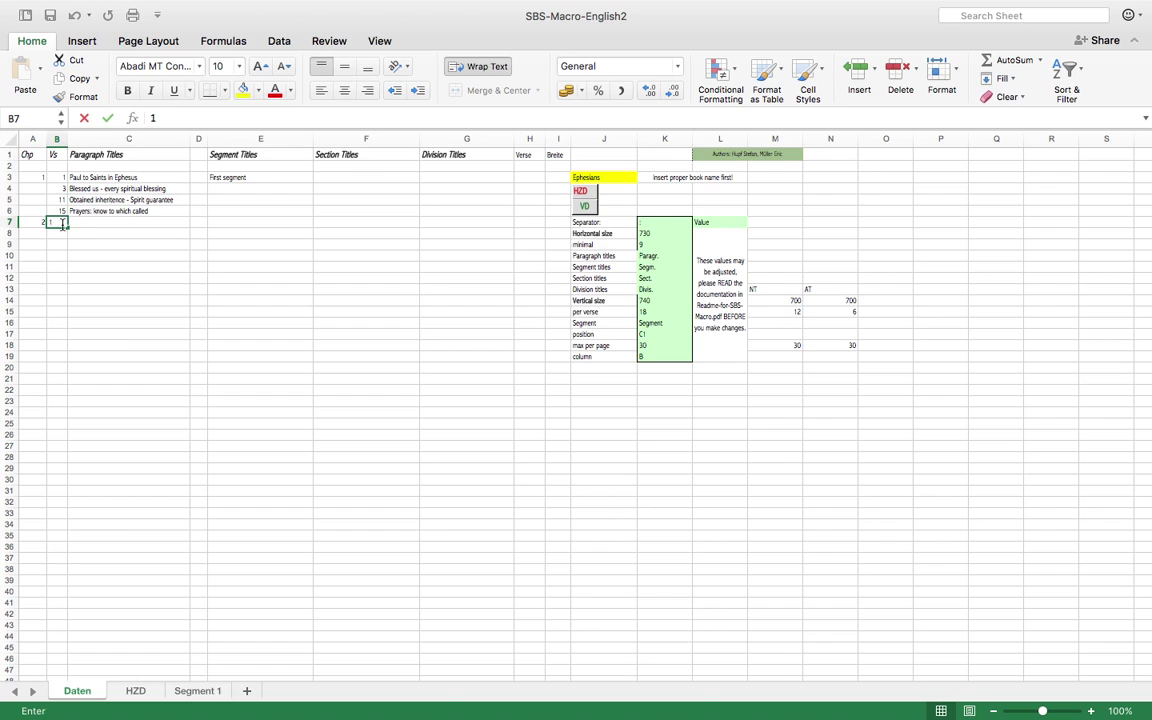
click(85, 222)
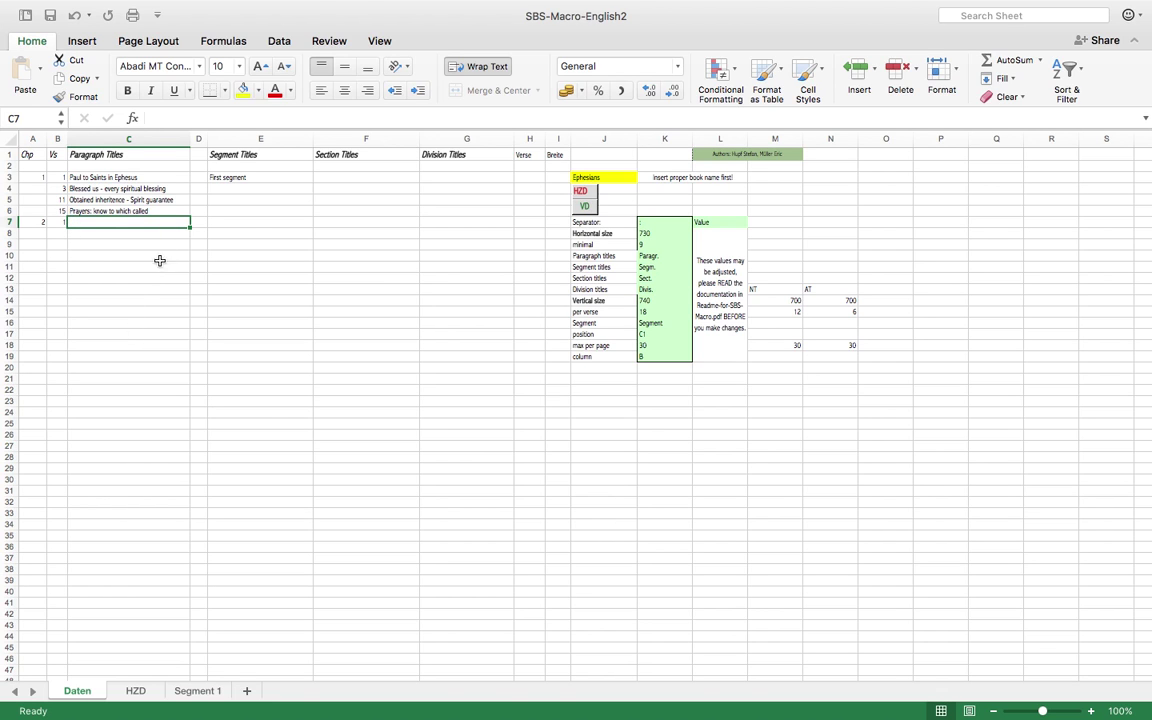
- Enter 23 in cell D6 as the last verse of chapter 1
click(198, 212)
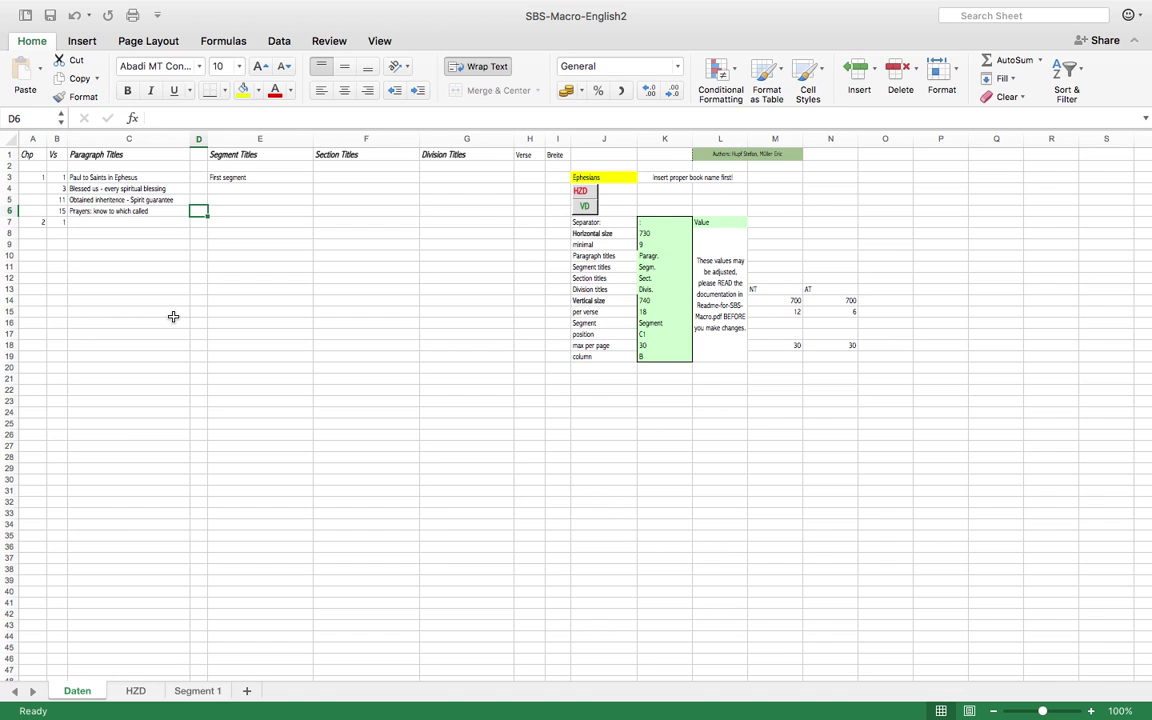
text(23)
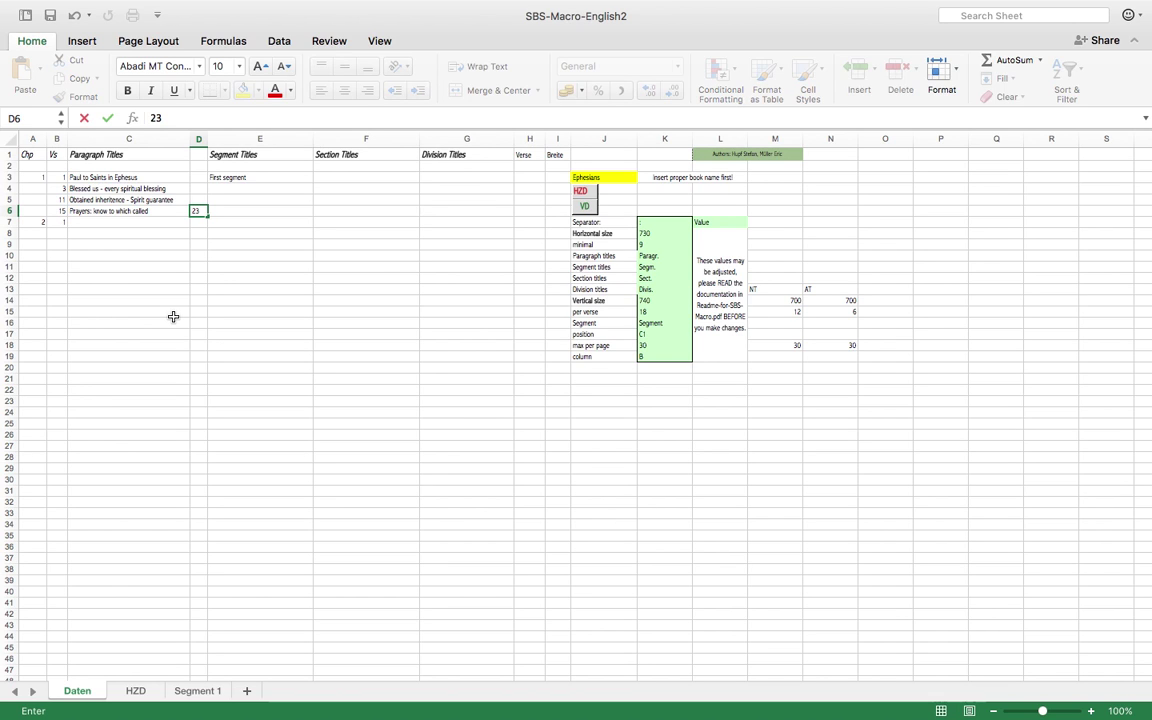
click(61, 224)
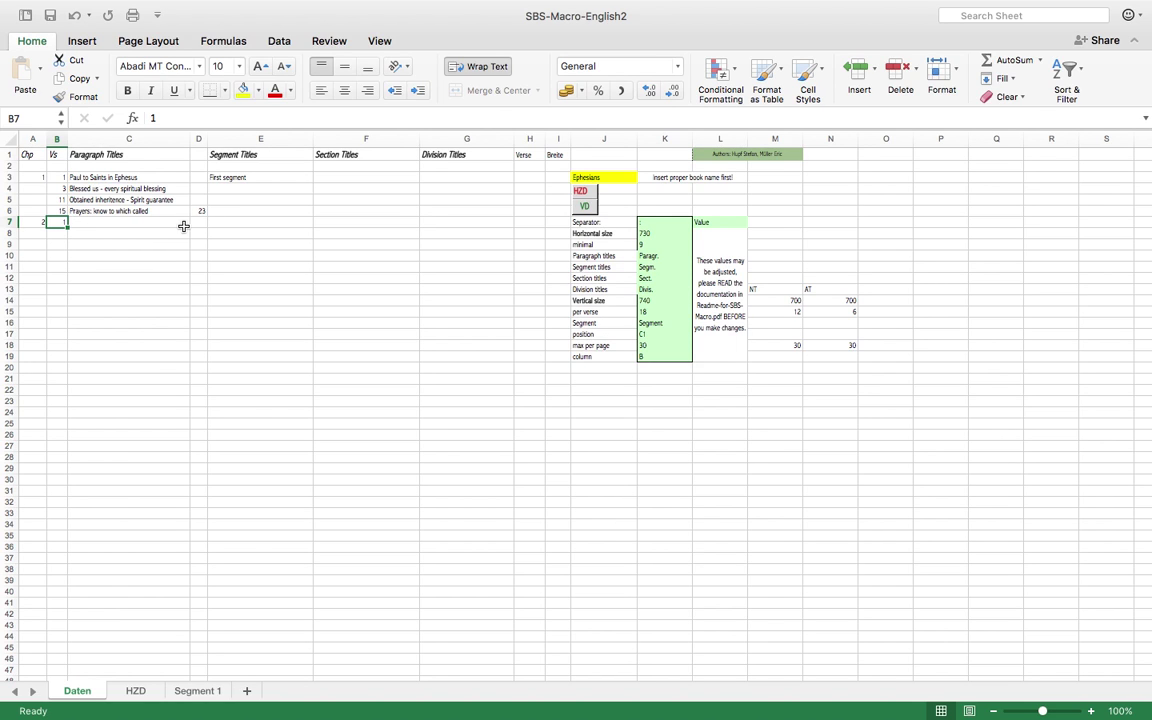
- Enter the paragraph title "Dead - trespasses, Alive - Christ" in cell C7
click(113, 224)
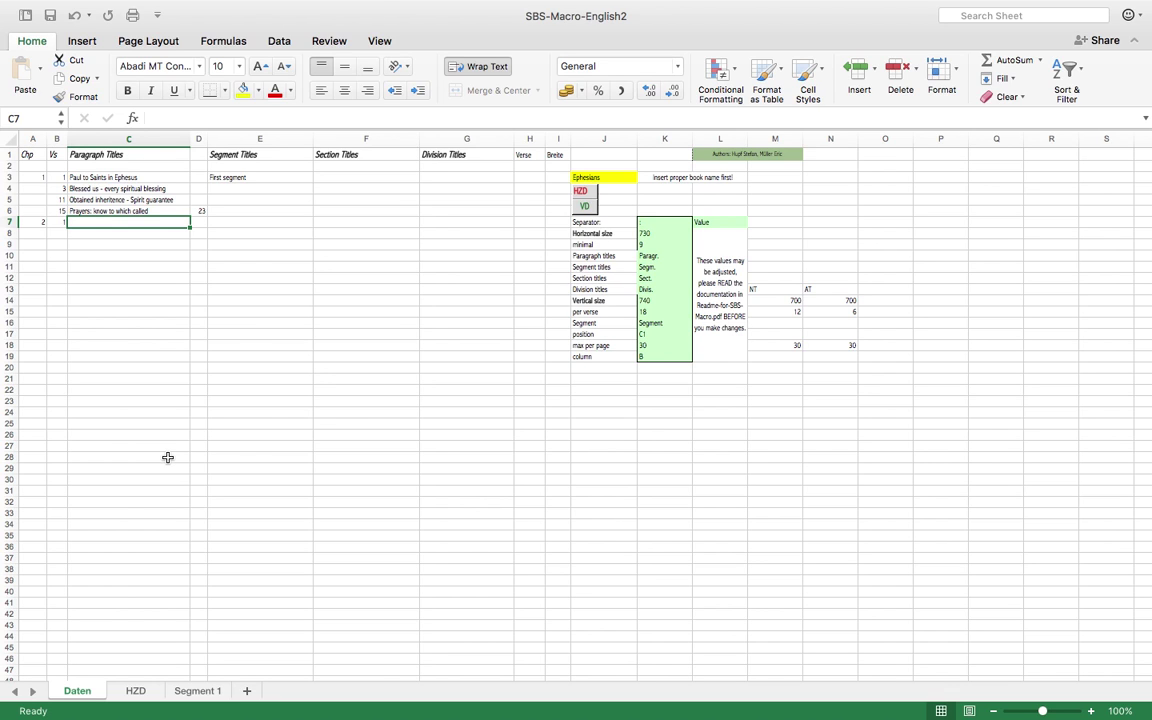
text(Dead - t)
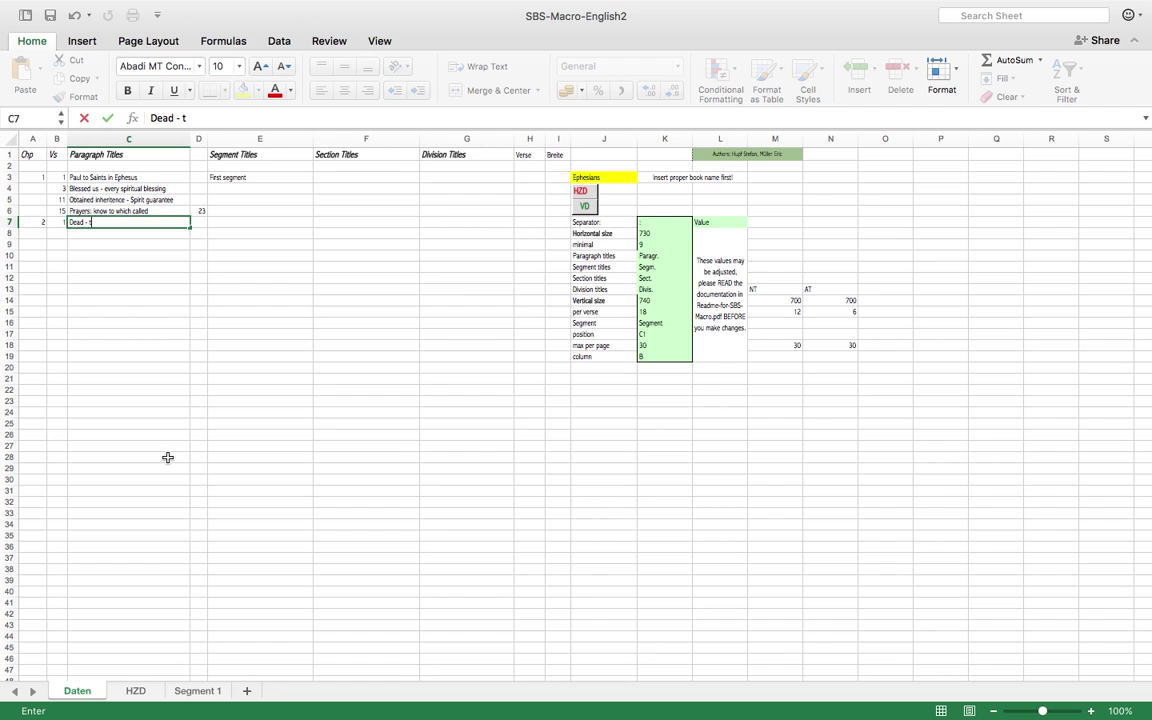
text(respasses, Alive -)
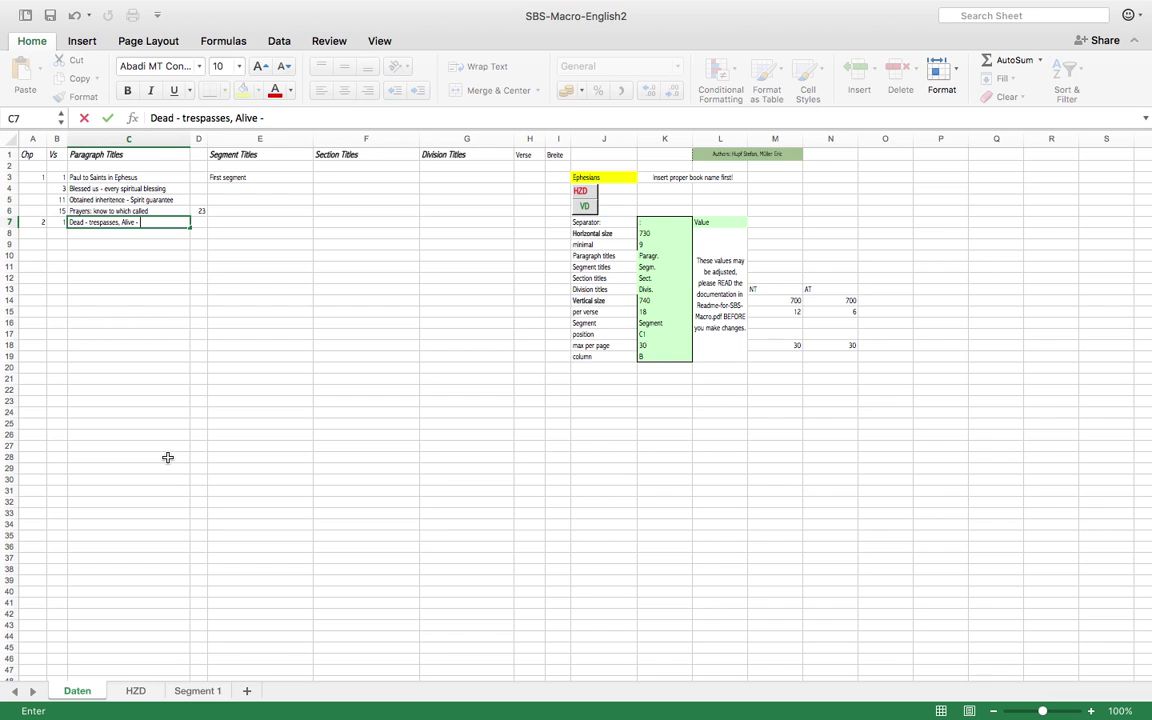
text( Christ)
- Enter starting verse 11 in cell B8 for the second paragraph of chapter 2
click(57, 234)
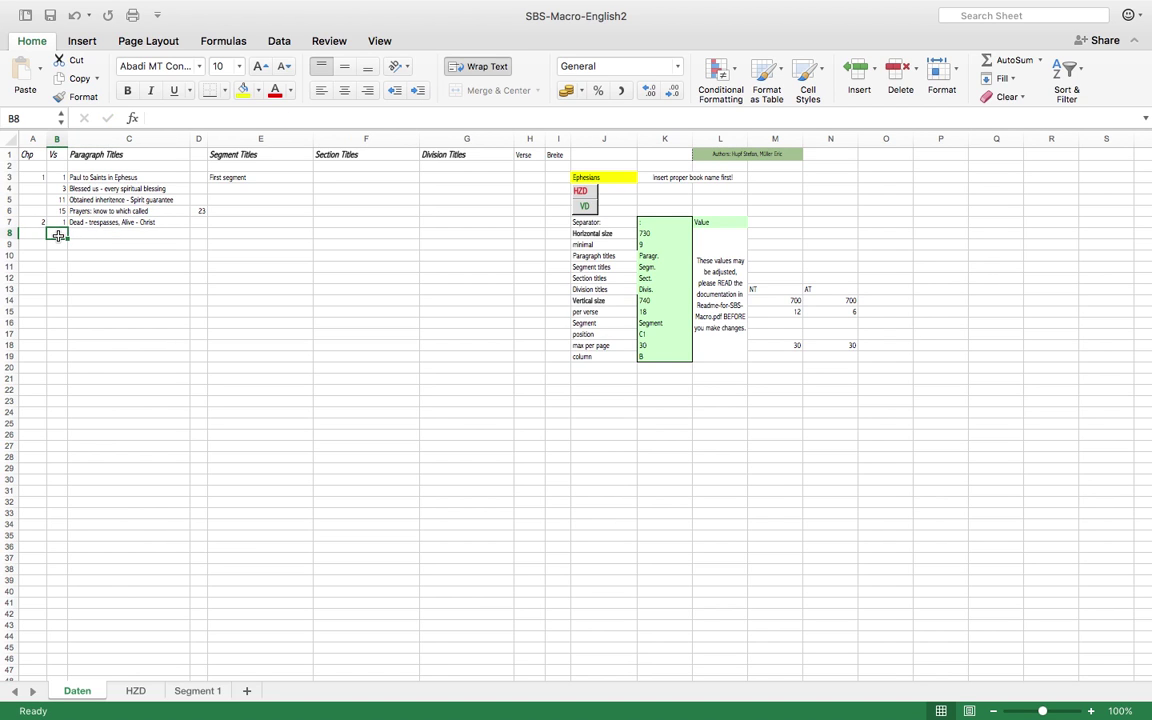
text(11)
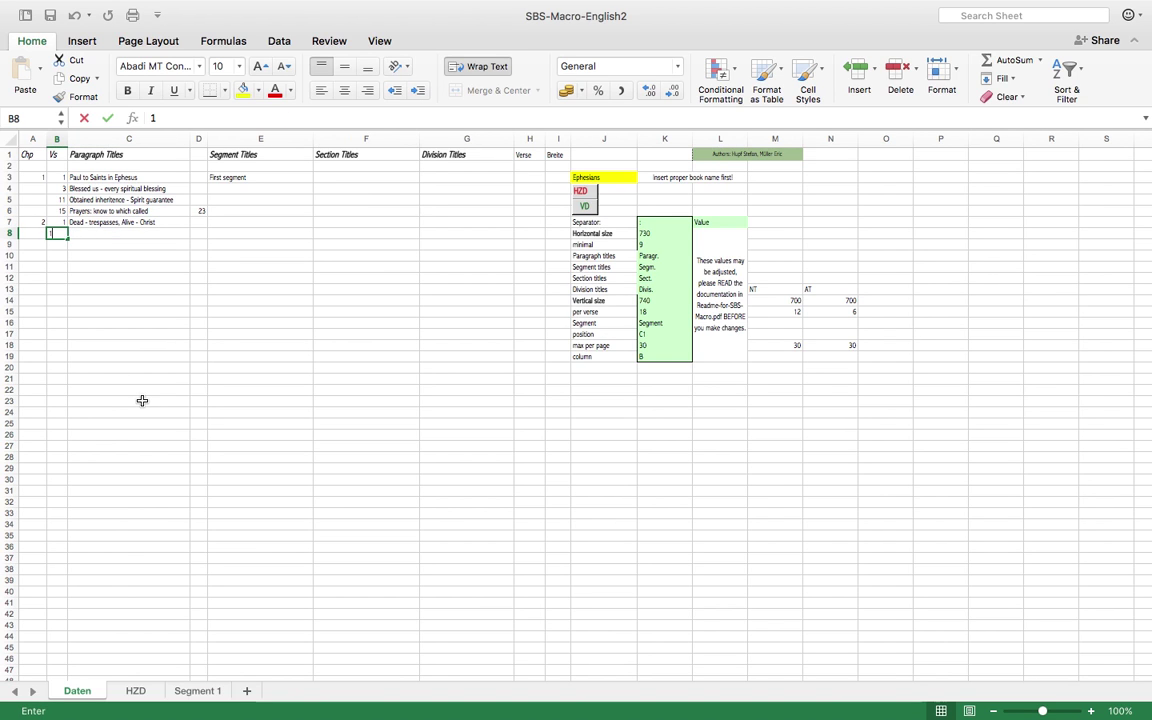
click(129, 238)
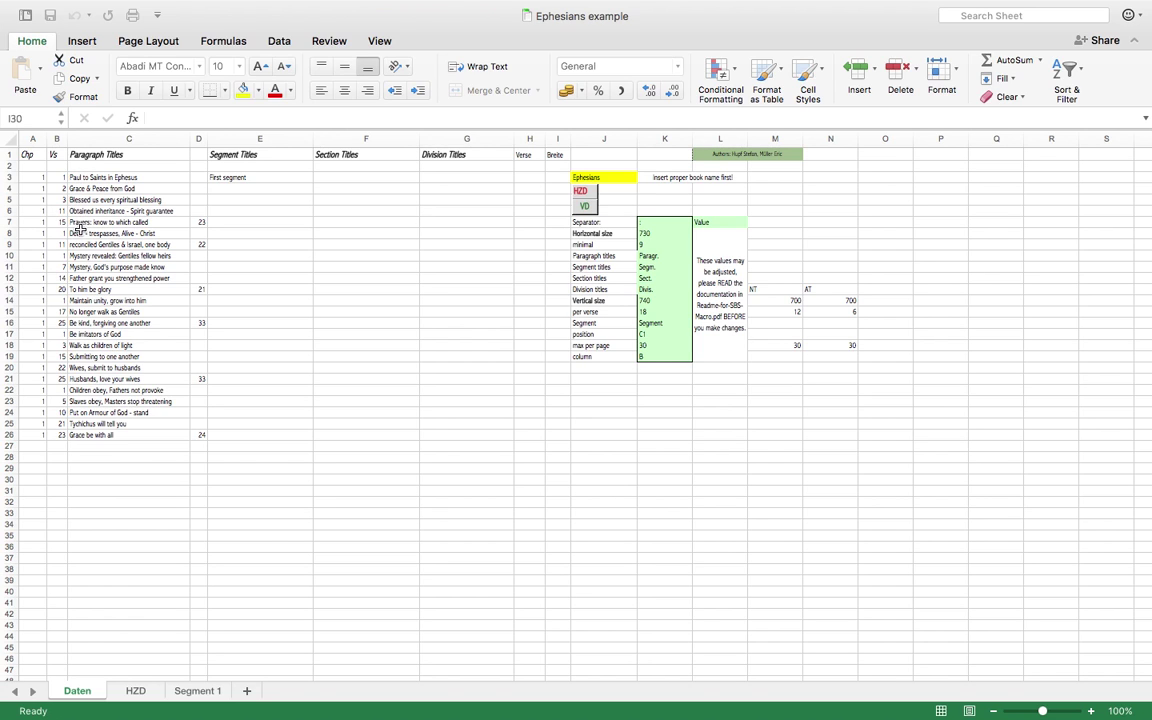
- In the Ephesians example workbook, clear the repeated chapter numbers in A4 to A7 and A9, and set A8 to chapter 2
click(38, 190)
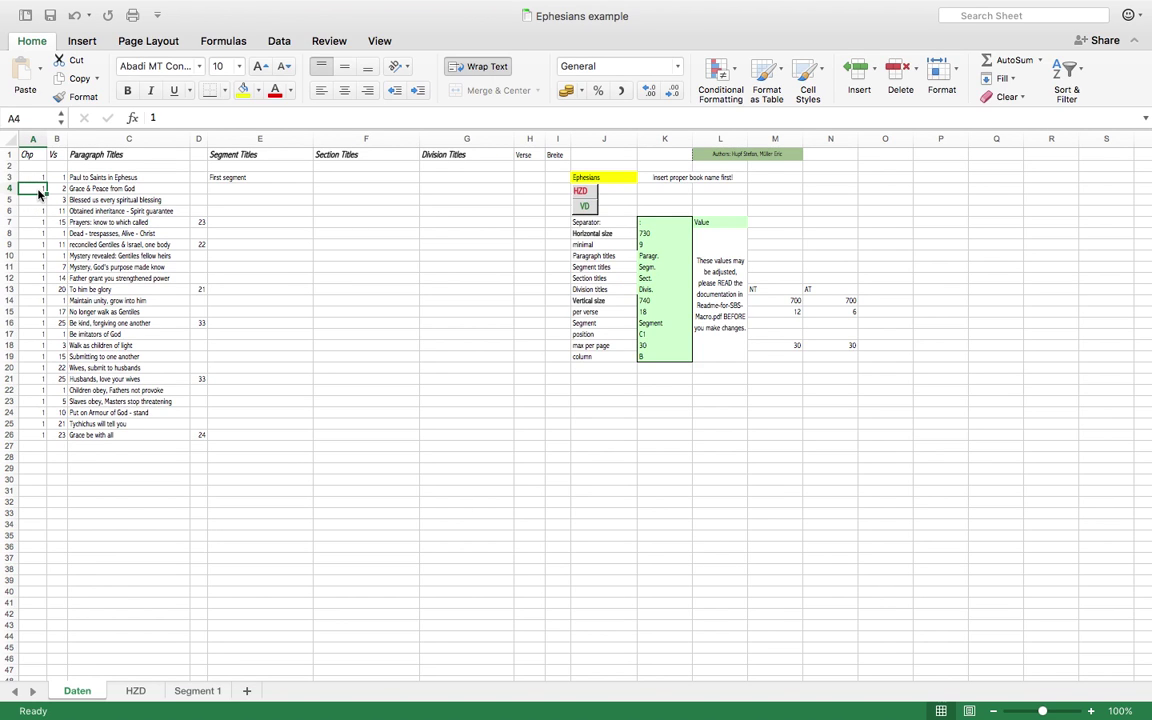
click(38, 196)
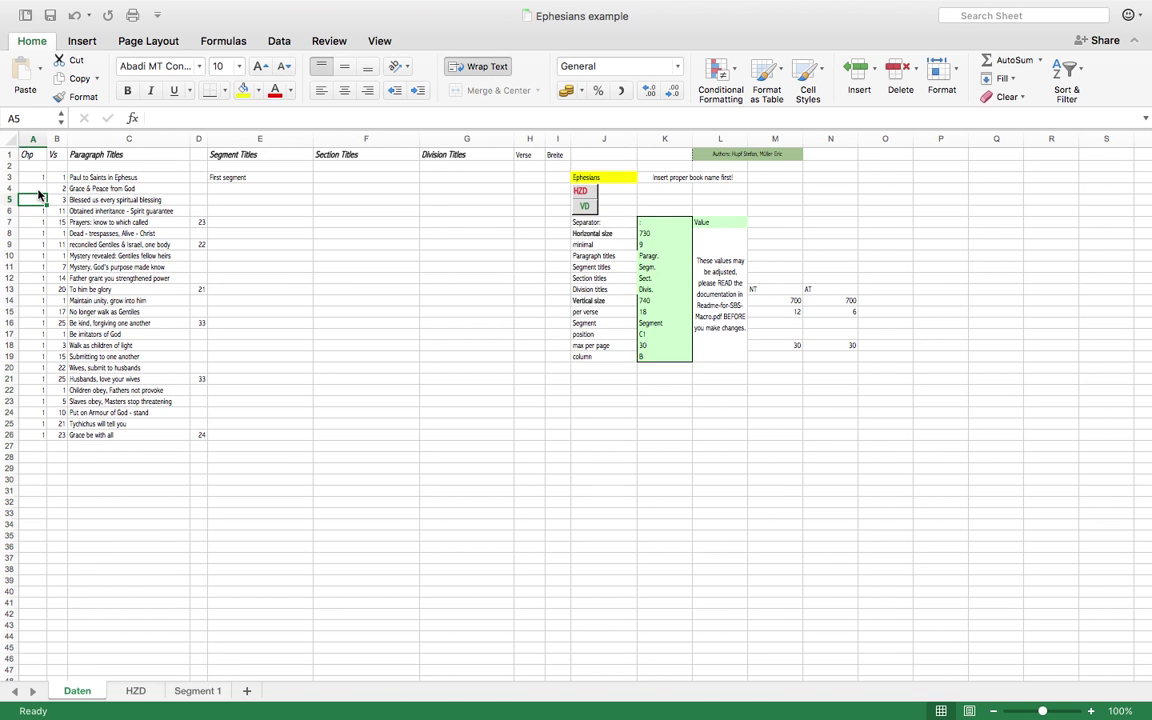
key(Down)
text(2)
key(Return)
key(Down)
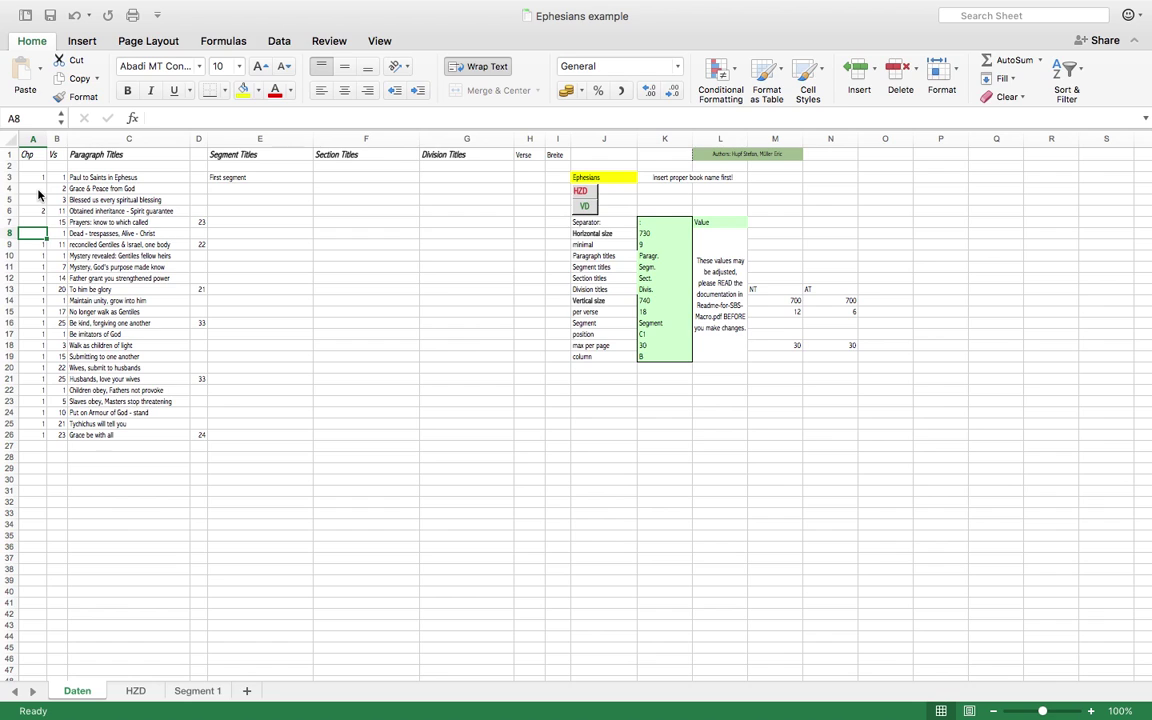
key(ctrl+z)
key(Down)
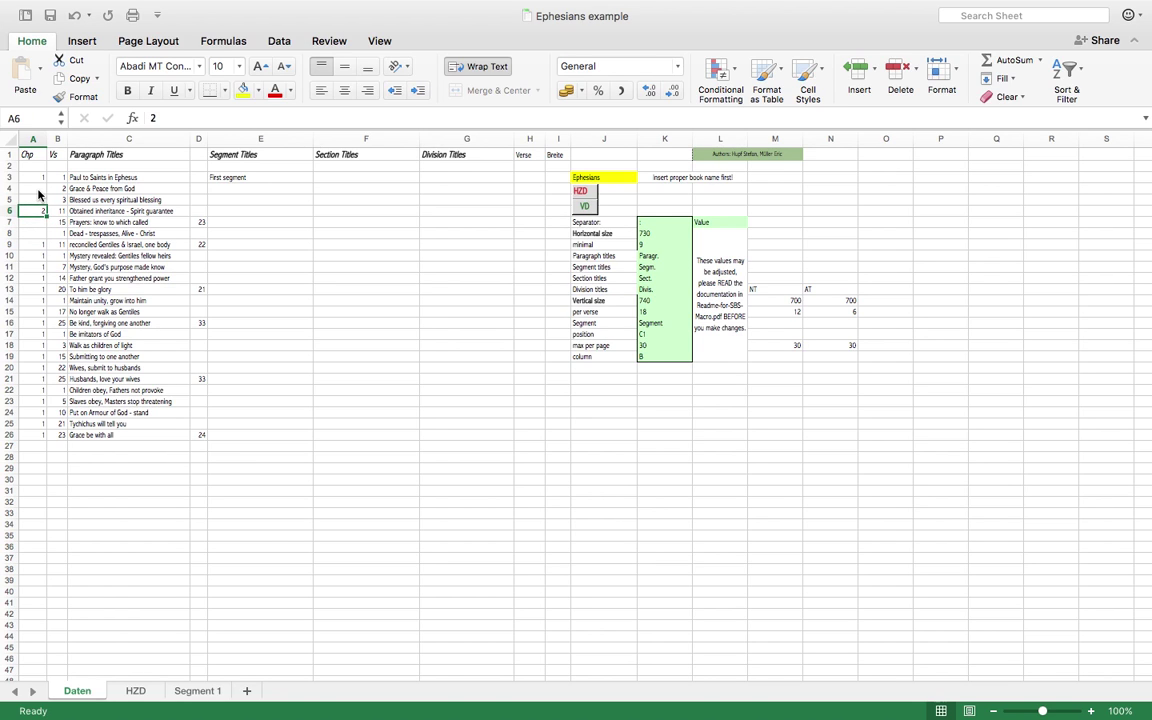
key(Down)
text(2)
key(Return)
key(Down)
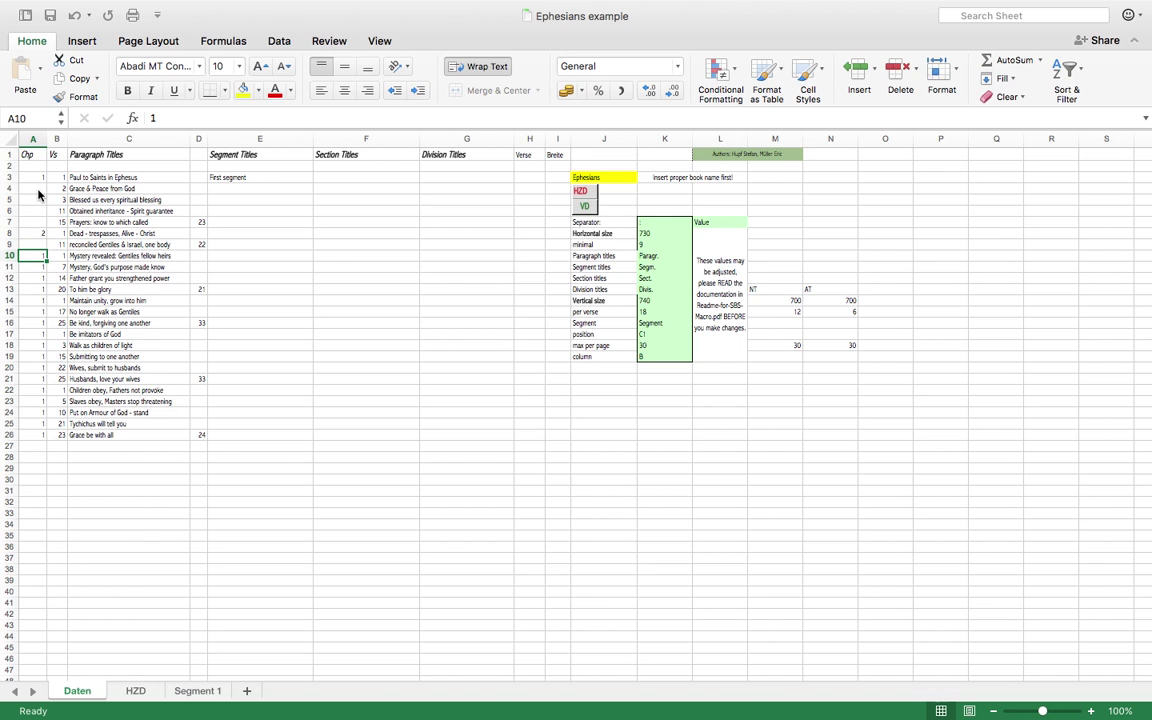
- Set the chapter in A10 to 3 and clear the repeated chapter numbers in A11 to A13
text(3)
key(Return)
key(Down)
key(Delete)
key(Down)
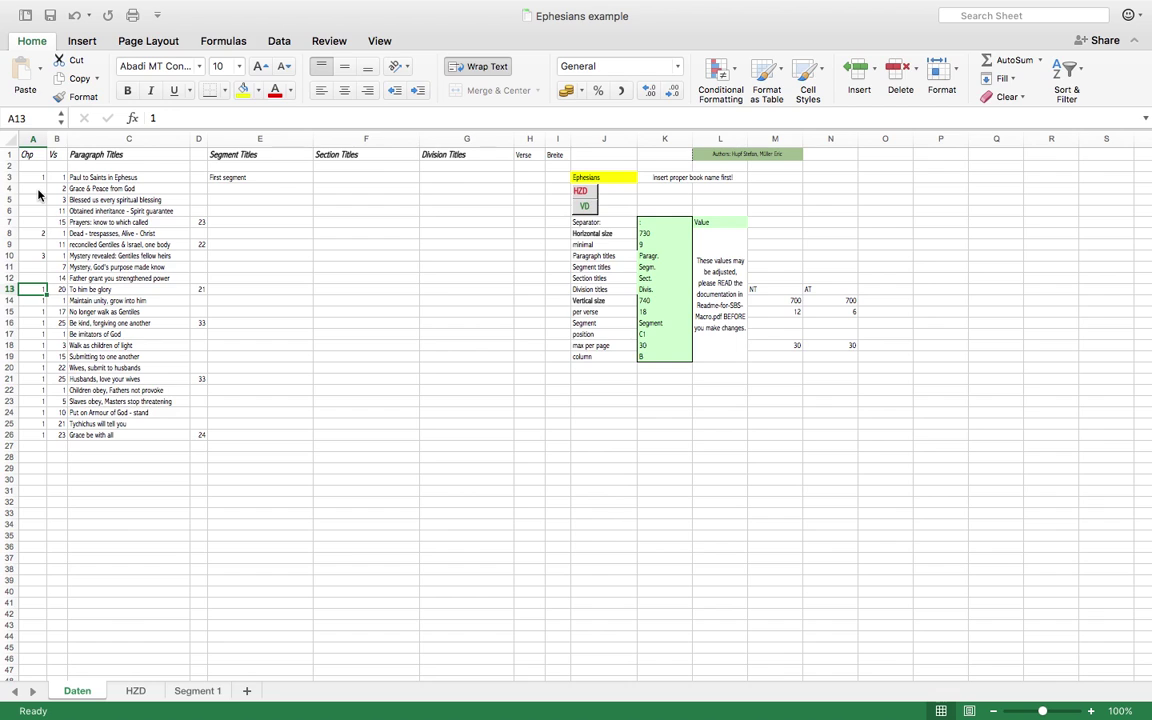
key(Down)
- Set the chapter in A14 to 4 and clear the repeated chapter numbers in A15 and A16
text(4)
key(Return)
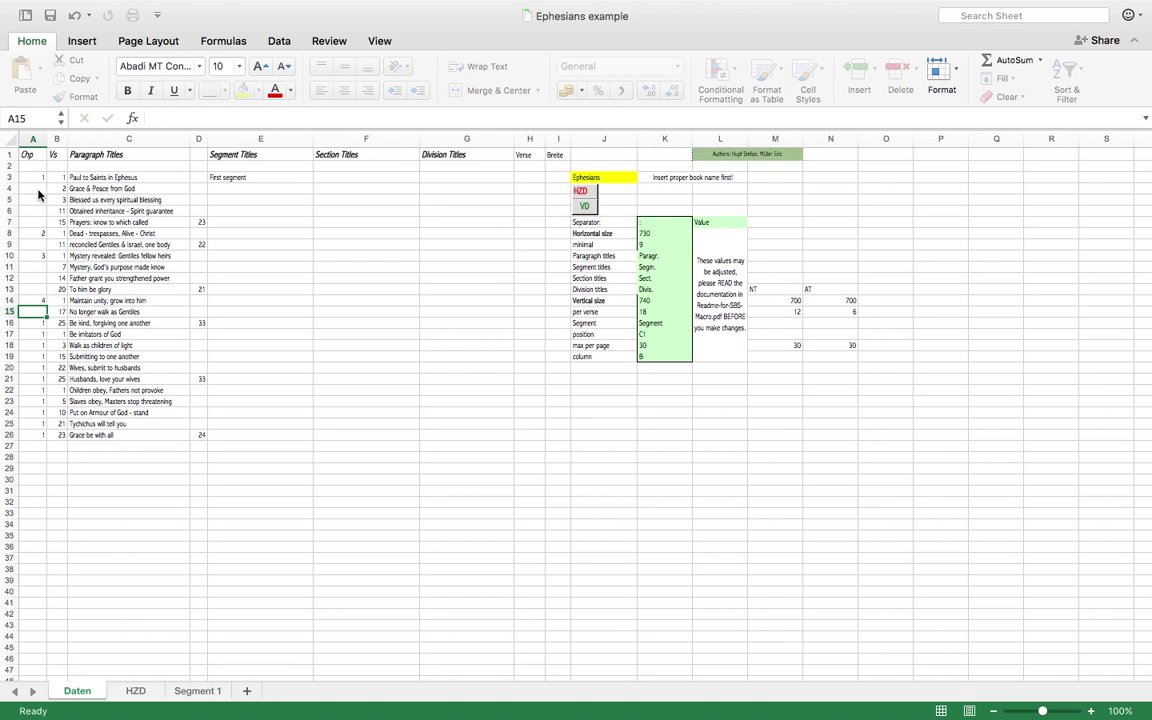
key(Delete)
key(Down)
key(Delete)
key(Down)
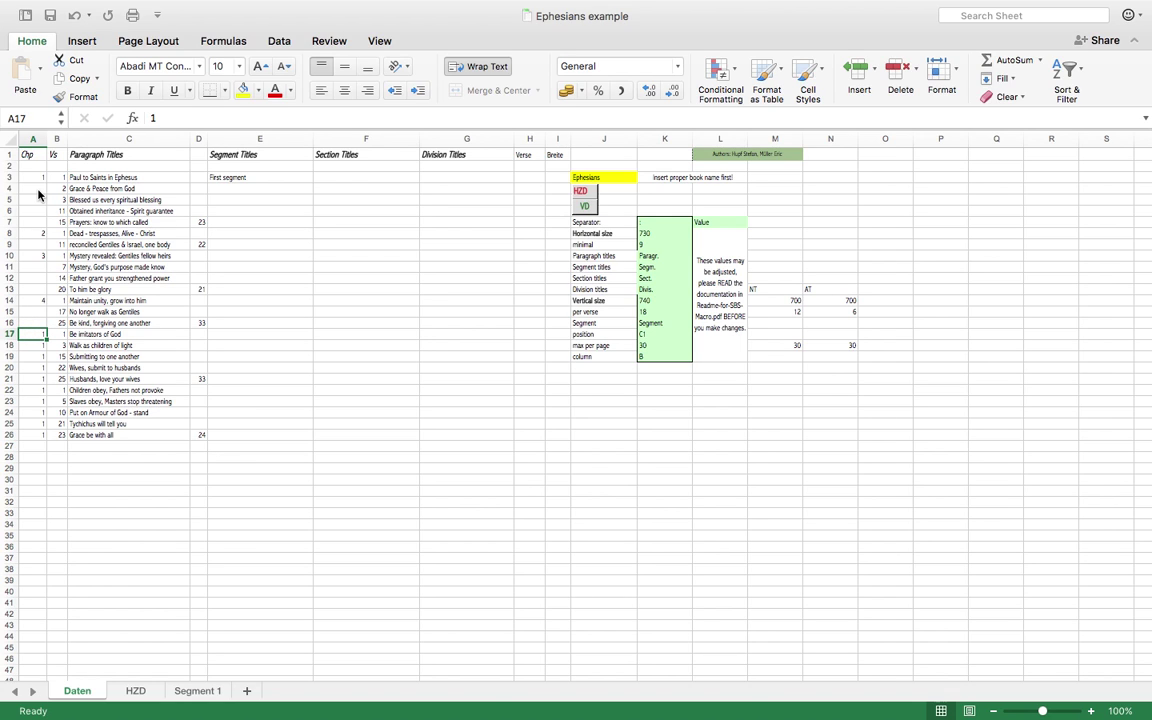
- Set the chapter in A17 to 5 and clear the repeated chapter numbers in A18 to A21
text(5)
key(Return)
key(Delete)
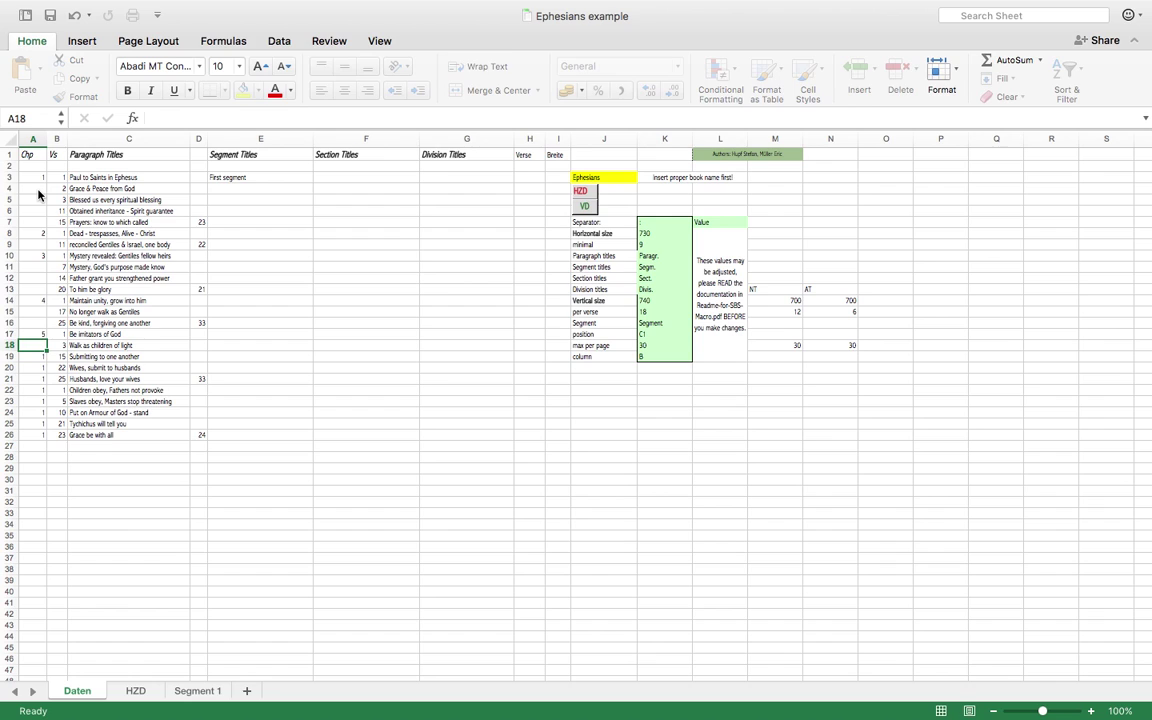
key(Down)
key(Down)
key(Down)
key(Down)
- Set the chapter in A22 to 6 and clear the repeated chapter numbers in A23 to A26
text(6)
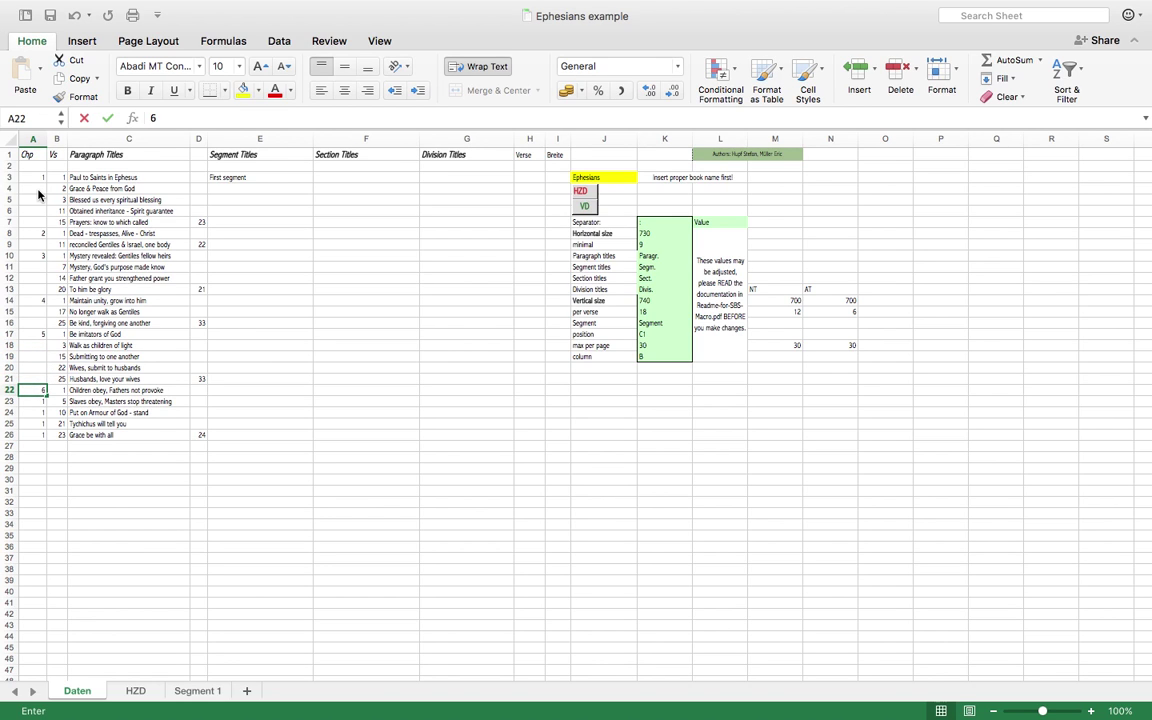
key(Return)
key(Delete)
key(Down)
key(Delete)
key(Down)
key(Delete)
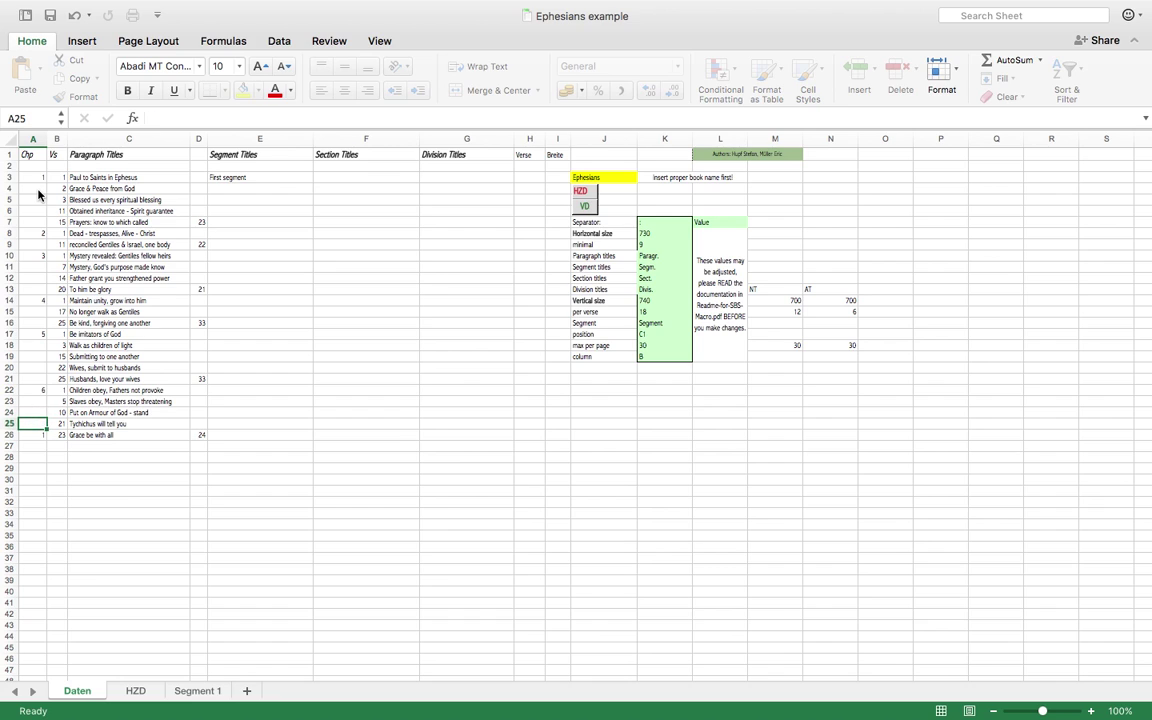
key(Down)
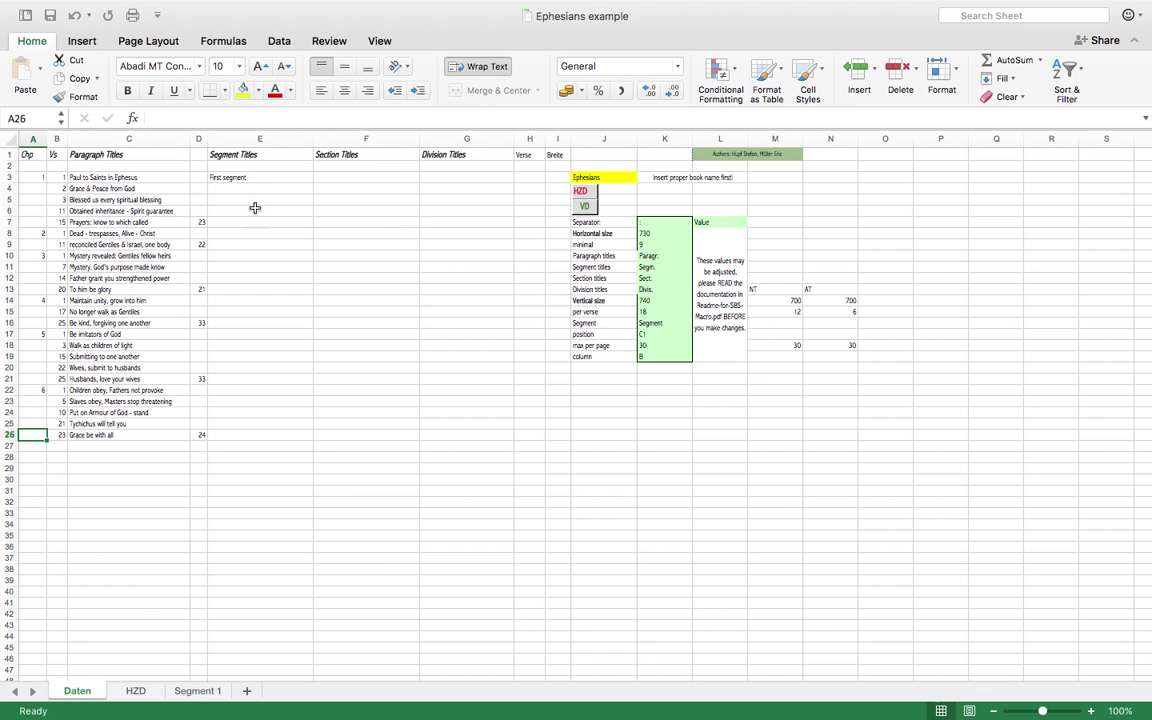
- Place the Ephesians example workbook and the 1.jpg chart image in Preview side by side in Split View
click(43, 31)
key(ctrl+Right)
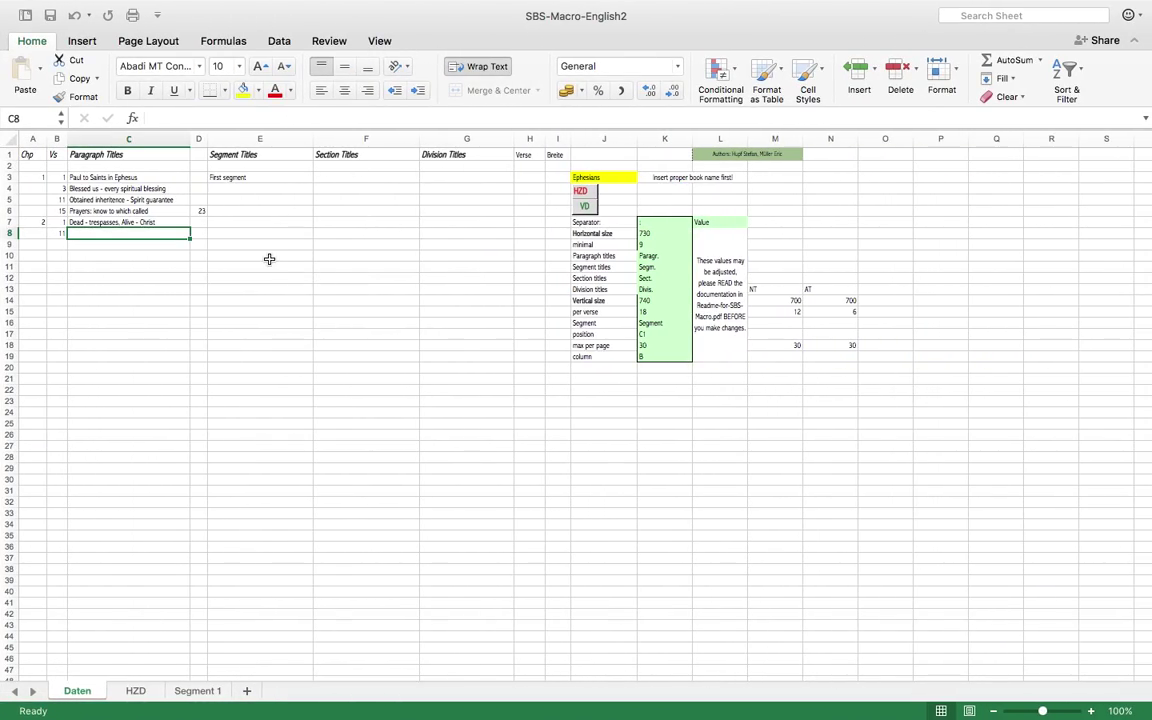
key(ctrl+Right)
click(42, 26)
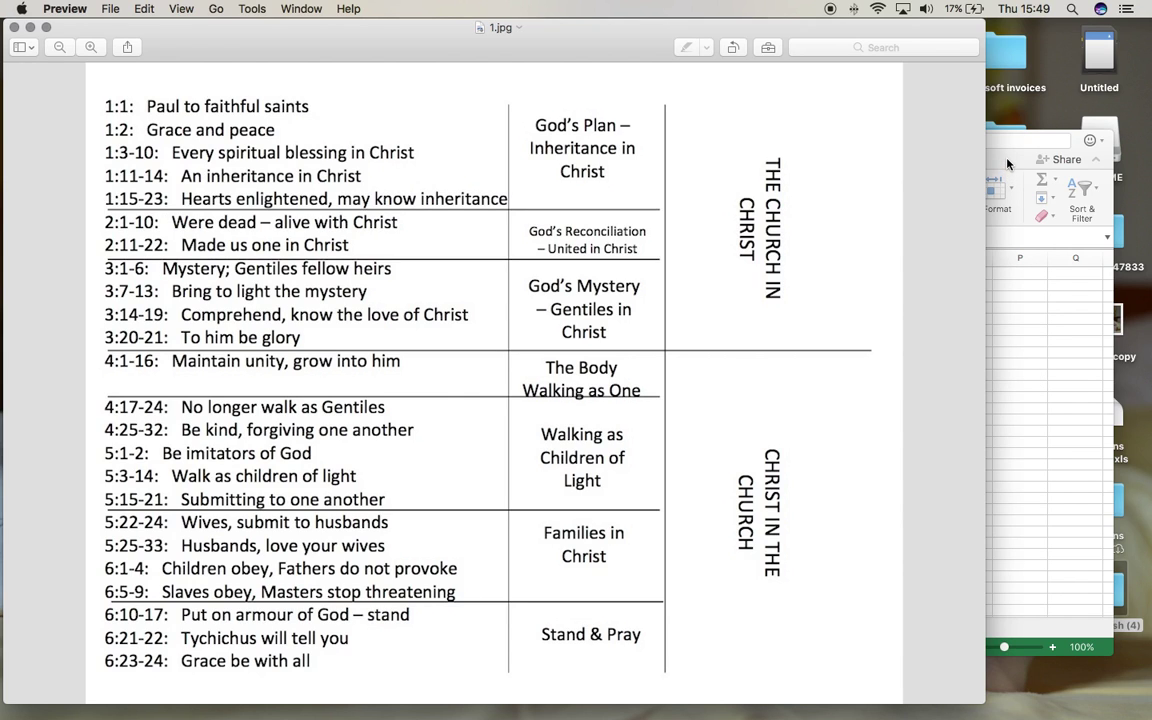
key(super+Tab)
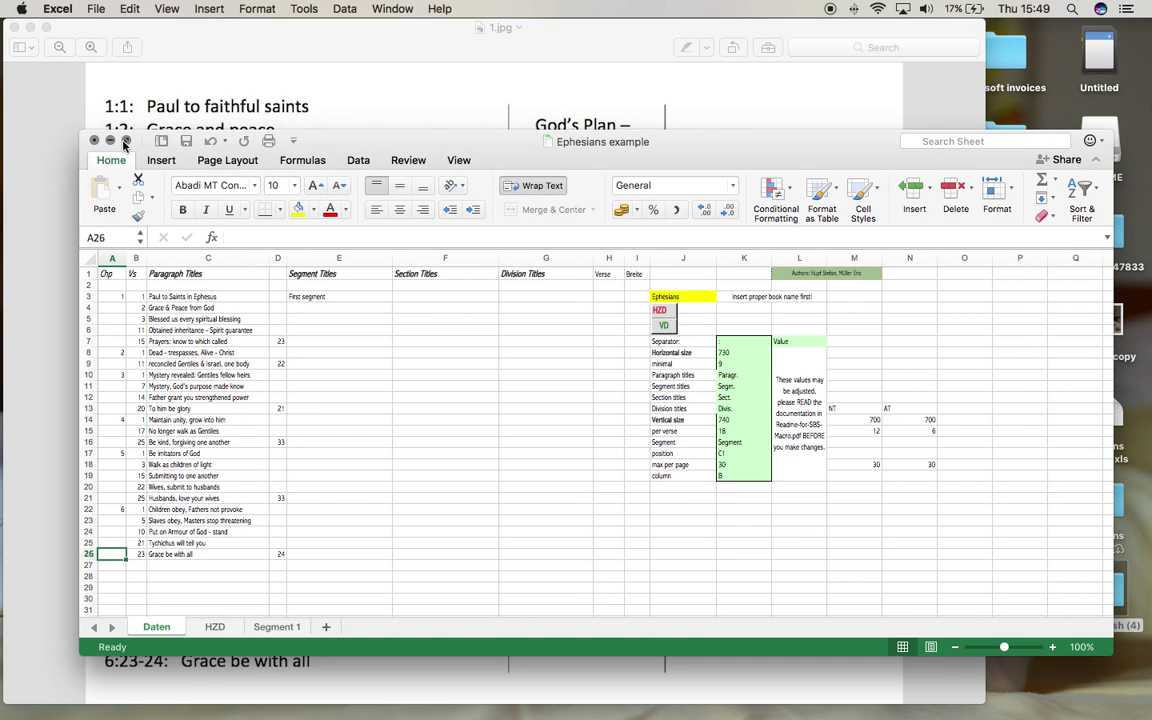
drag(125, 141, 125, 145)
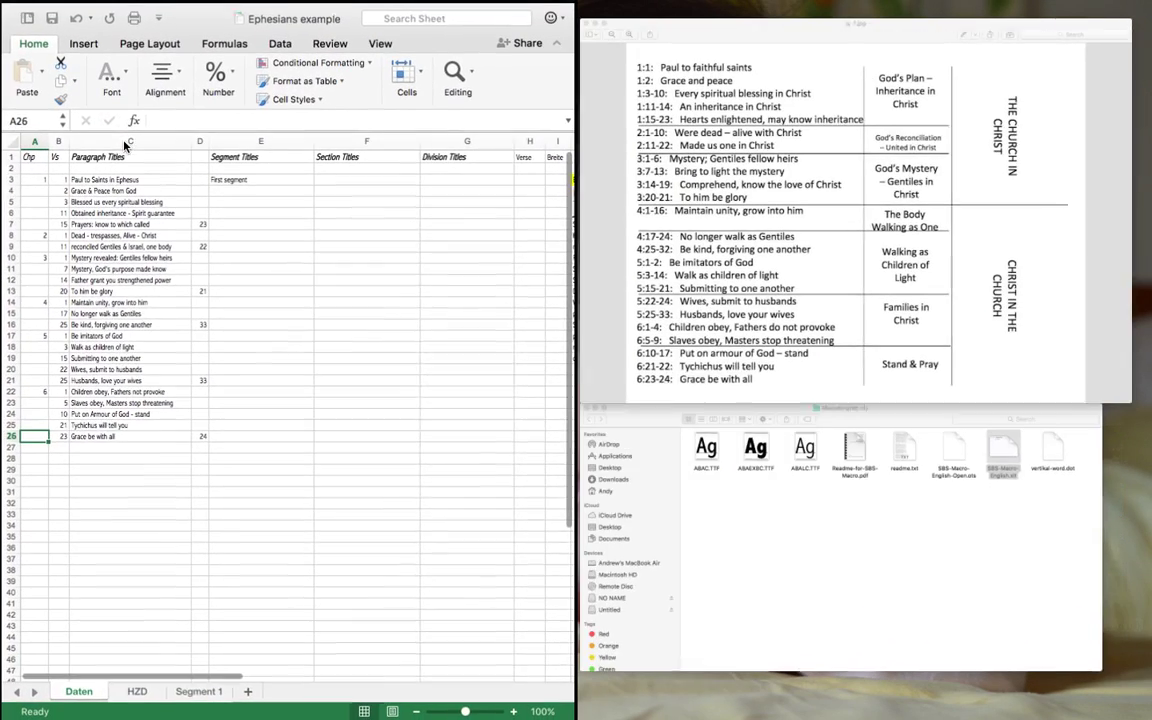
click(638, 120)
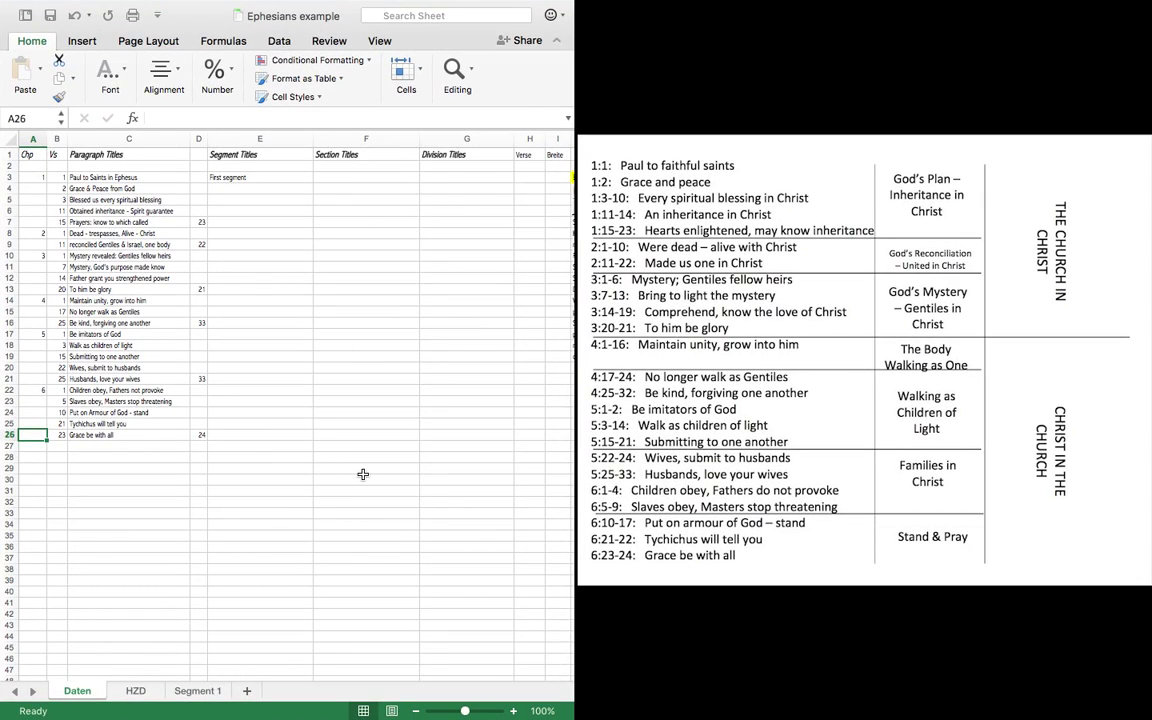
- Enter the segment titles "God's Plan - Inheritance in Christ" in E3 and "God's Reconciliation - United in Christ" in E8
click(228, 177)
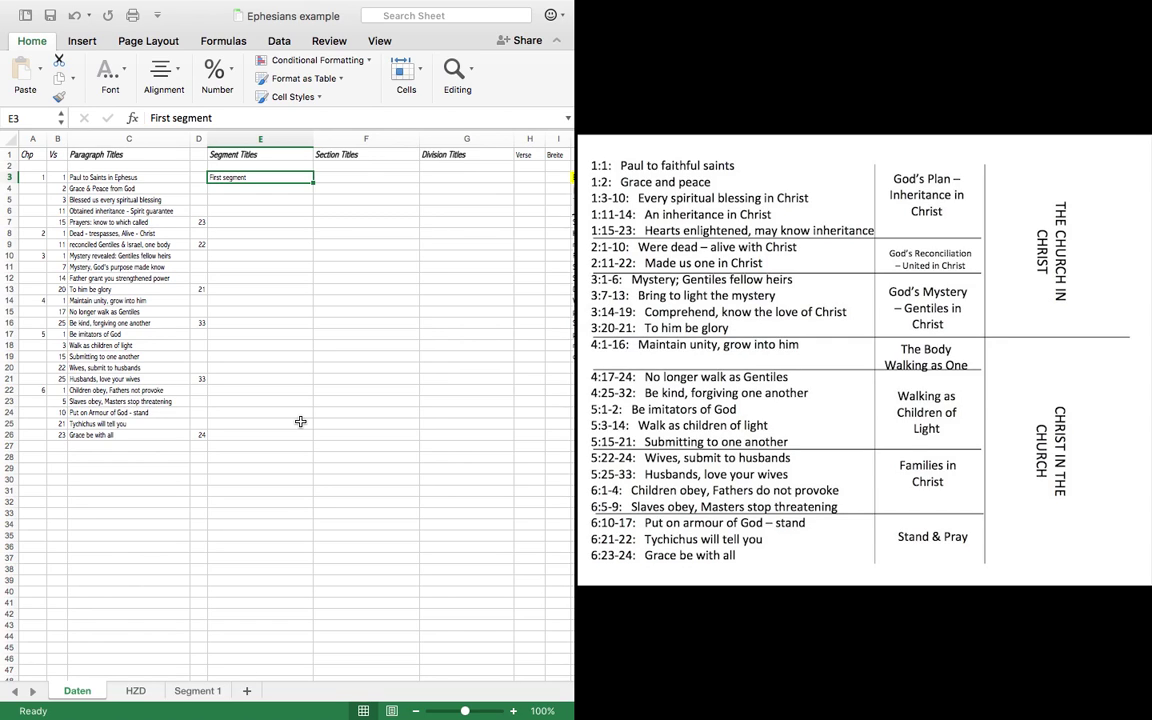
text(God)
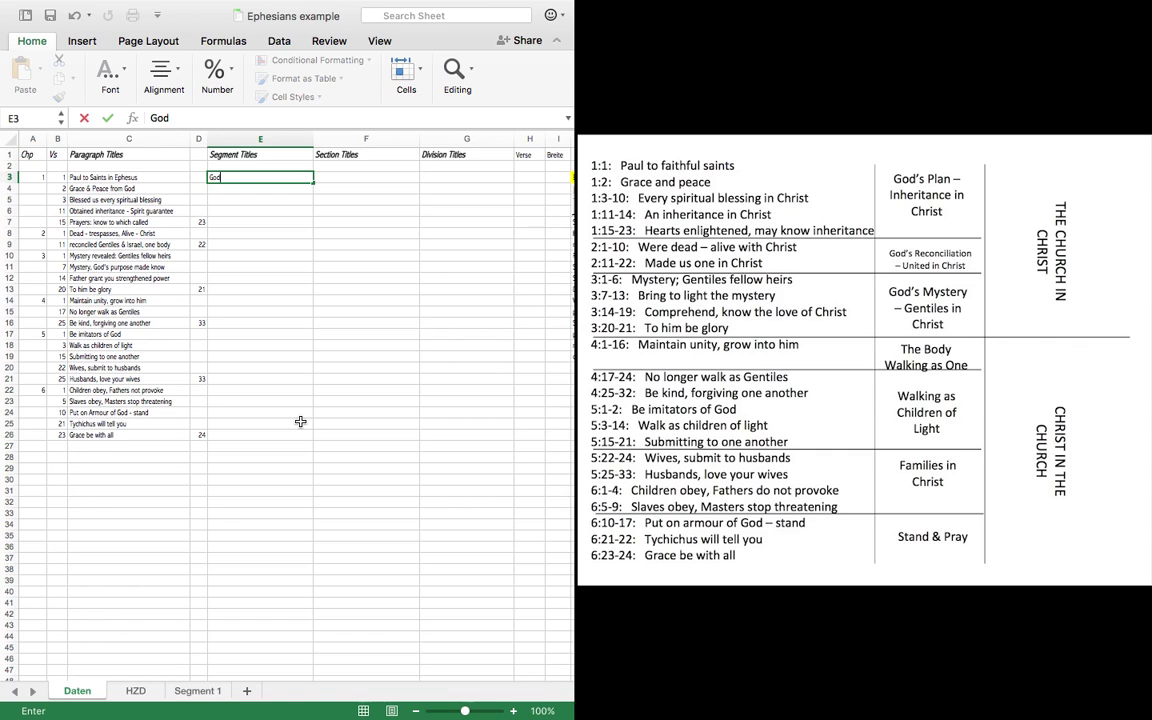
text('s Plan - Inheritance in Christ)
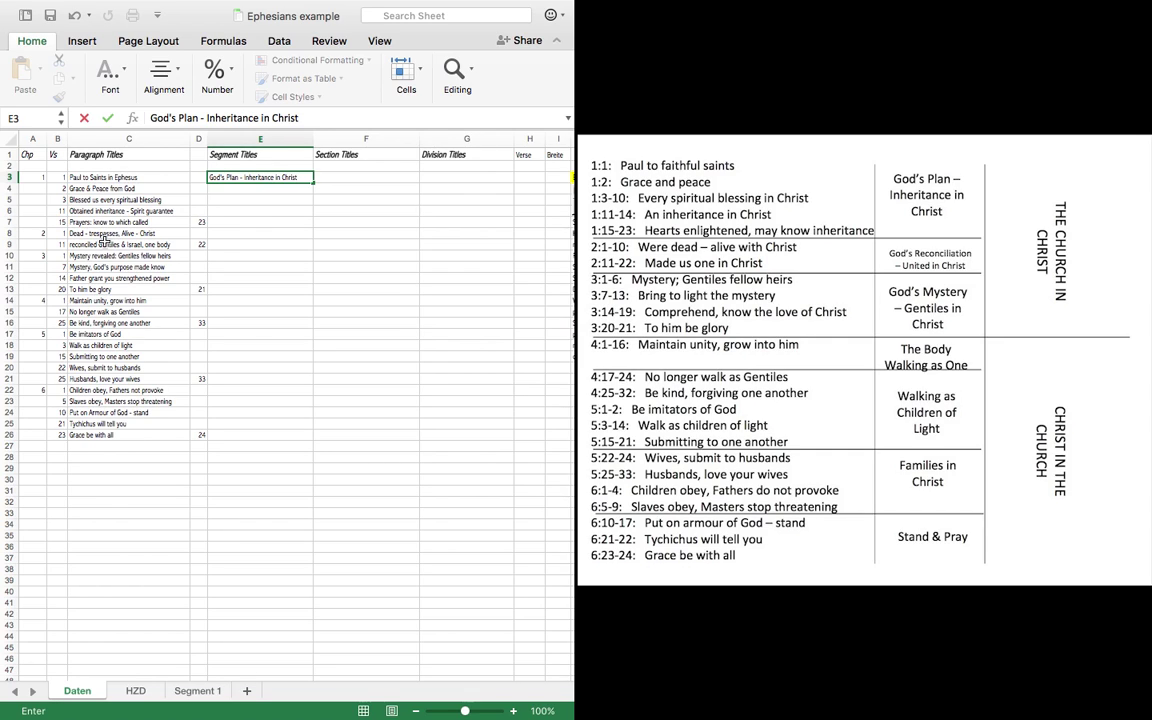
click(240, 234)
text(God's Re)
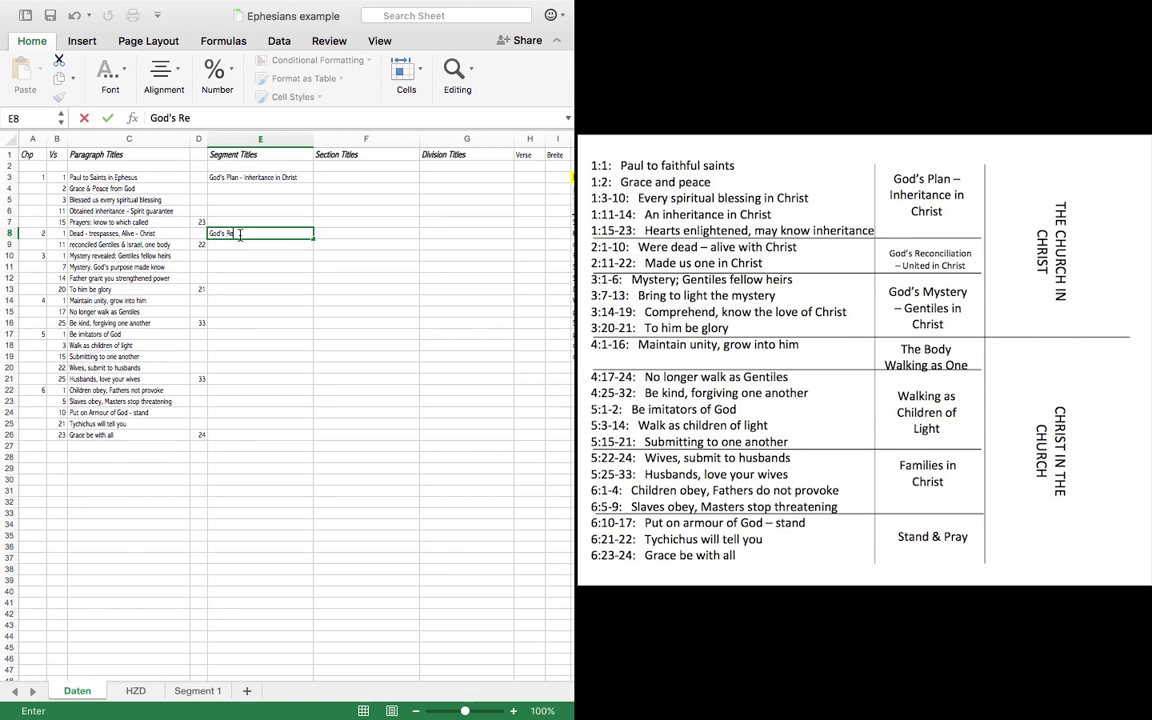
text(conciliation - United in Christ)
key(Return)
- Enter the segment titles "God's Mystery - Gentiles in Christ" in E10 and "The Body Walking as One" in E14
key(Return)
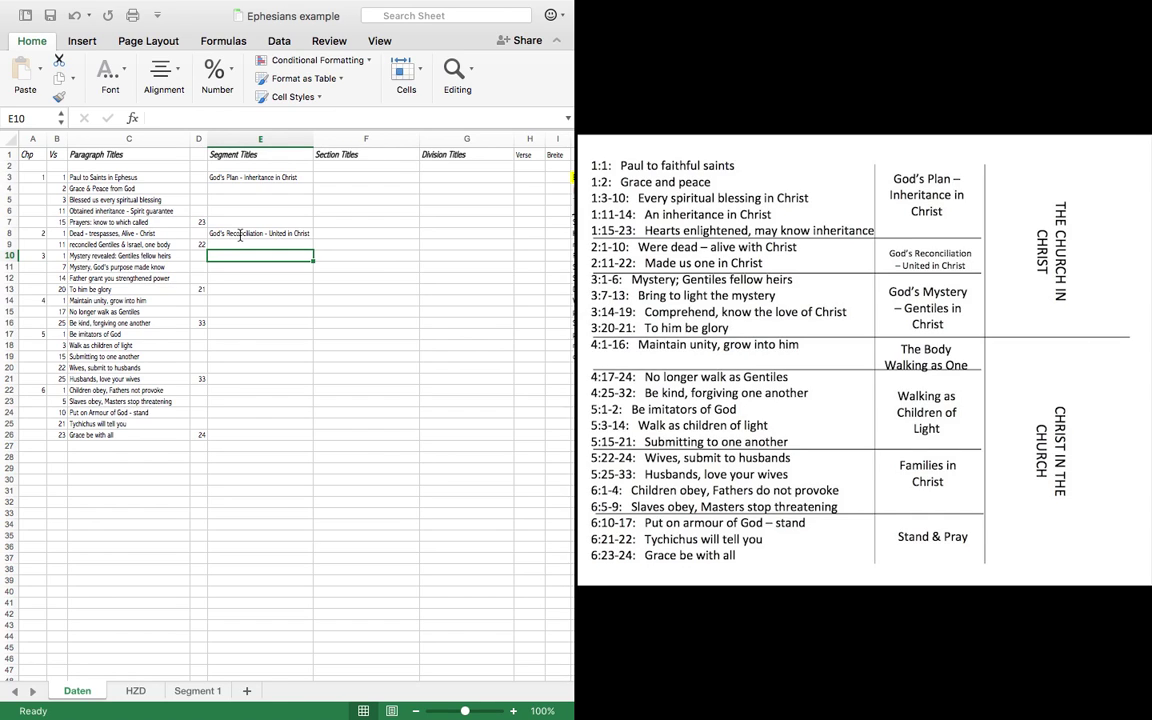
text(God)
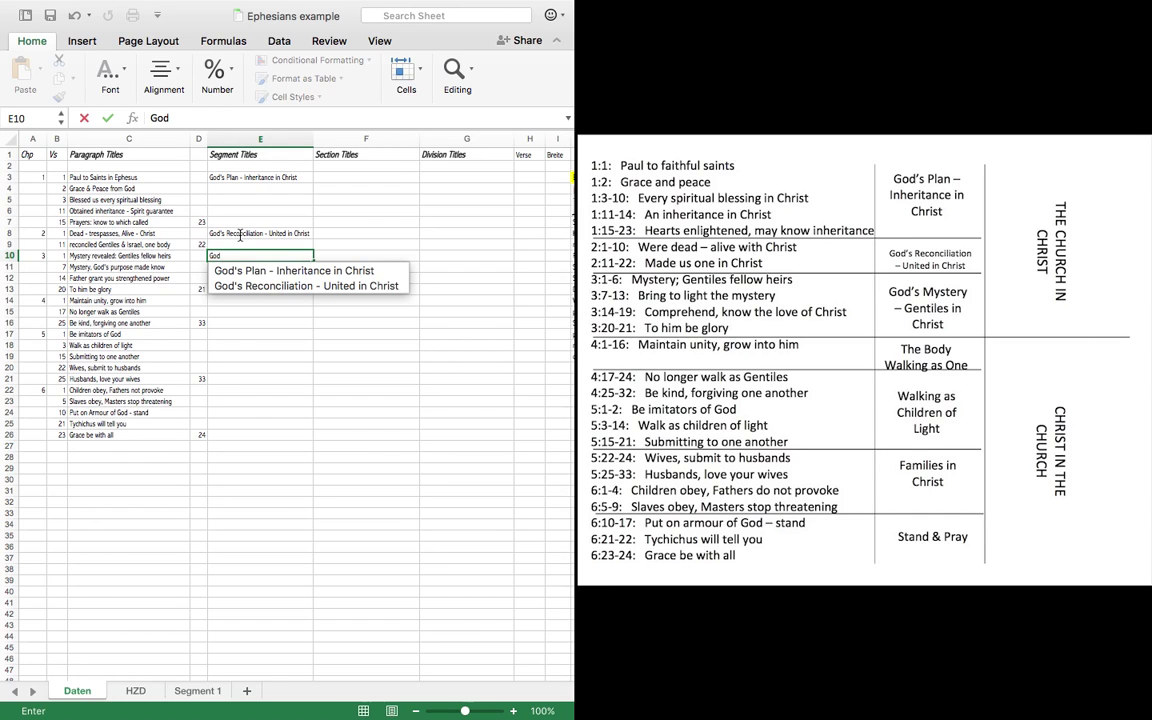
text('s Mystery)
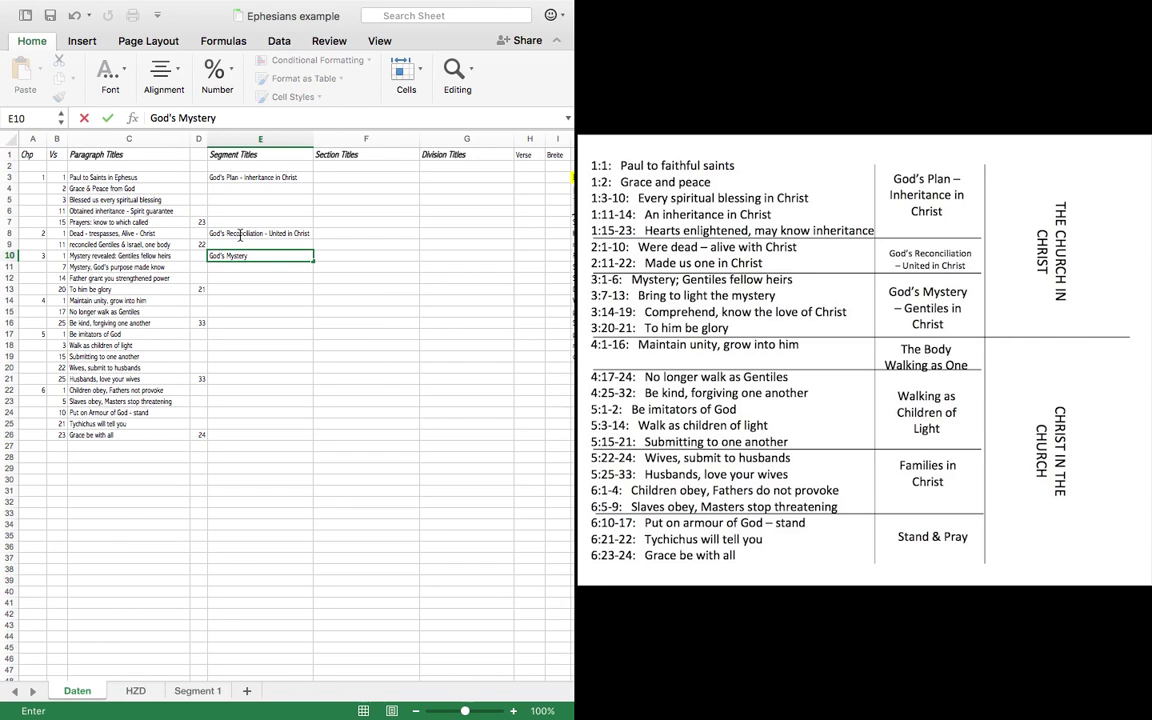
text( - Gentiles in Christ)
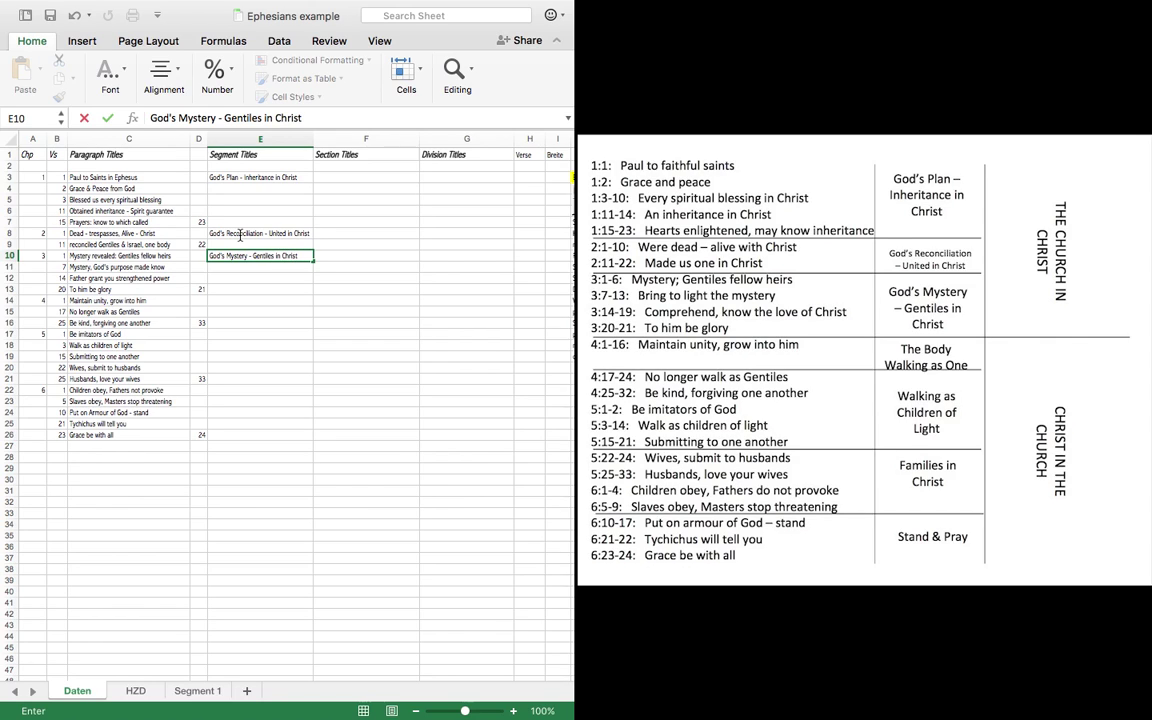
key(Return)
key(Return)
key(Return)
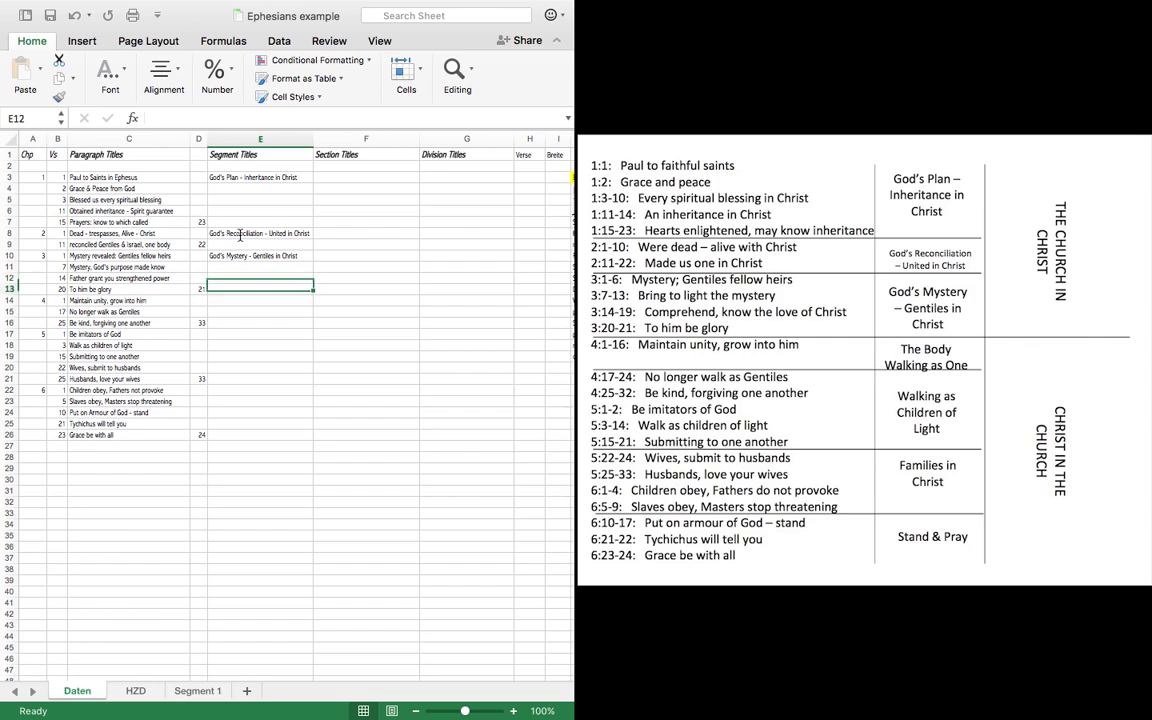
key(Return)
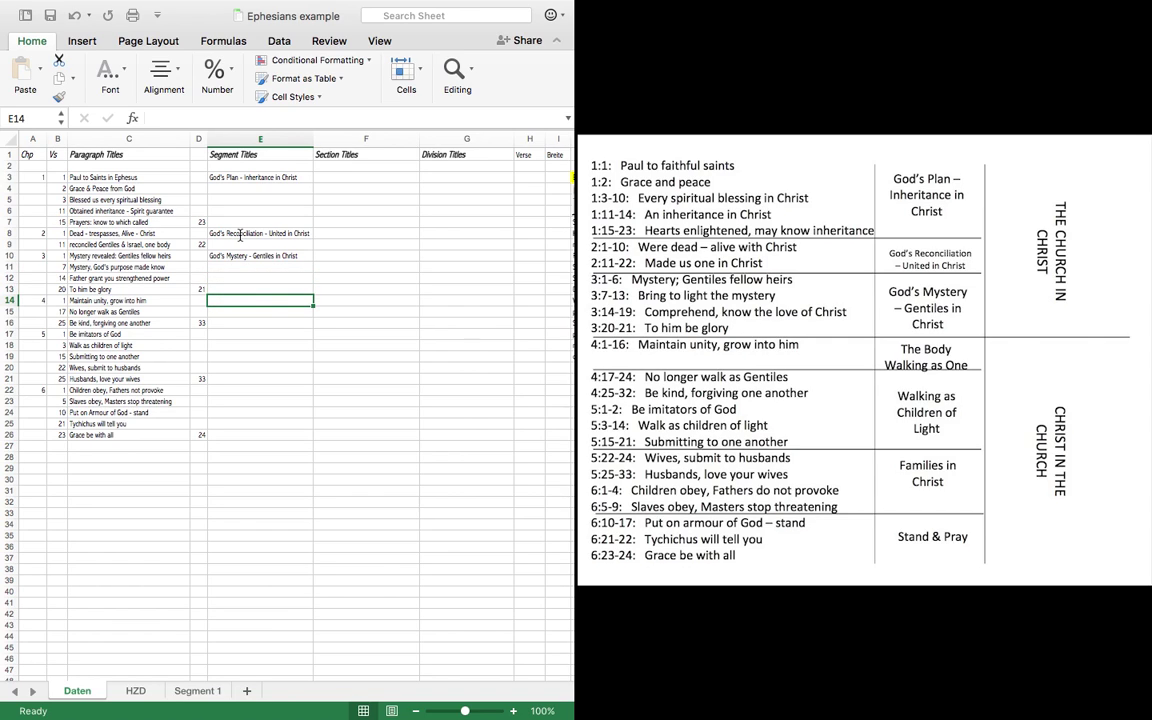
text(The B)
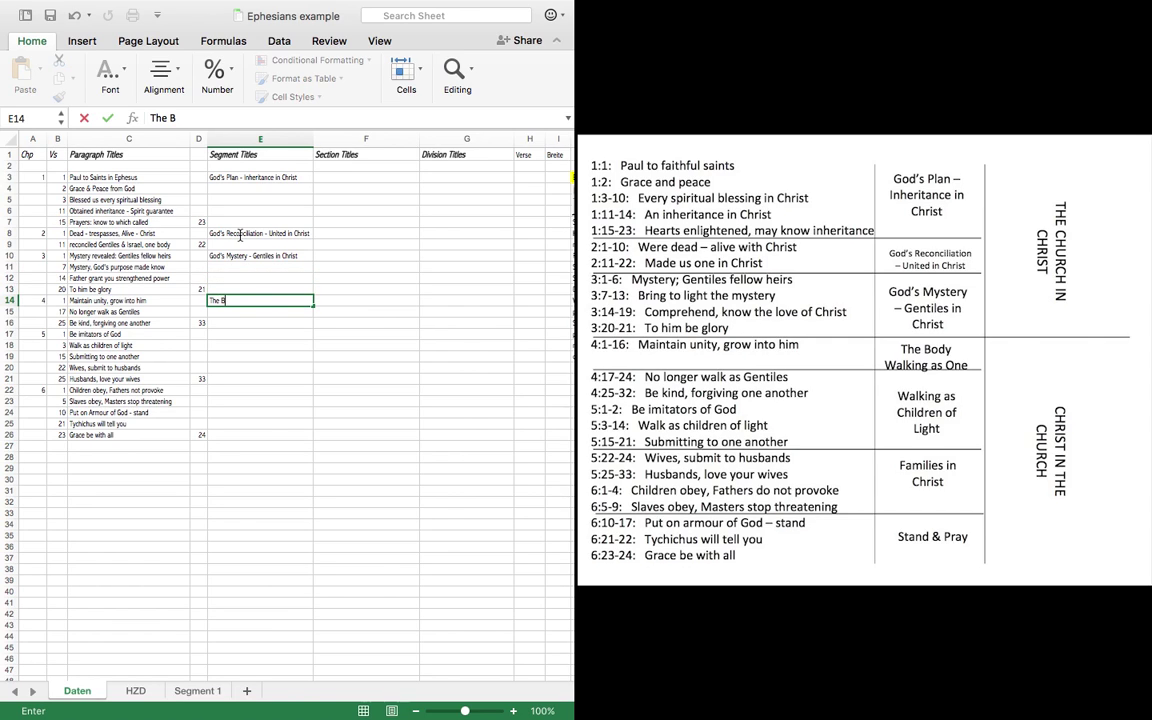
text(ody Walking as One)
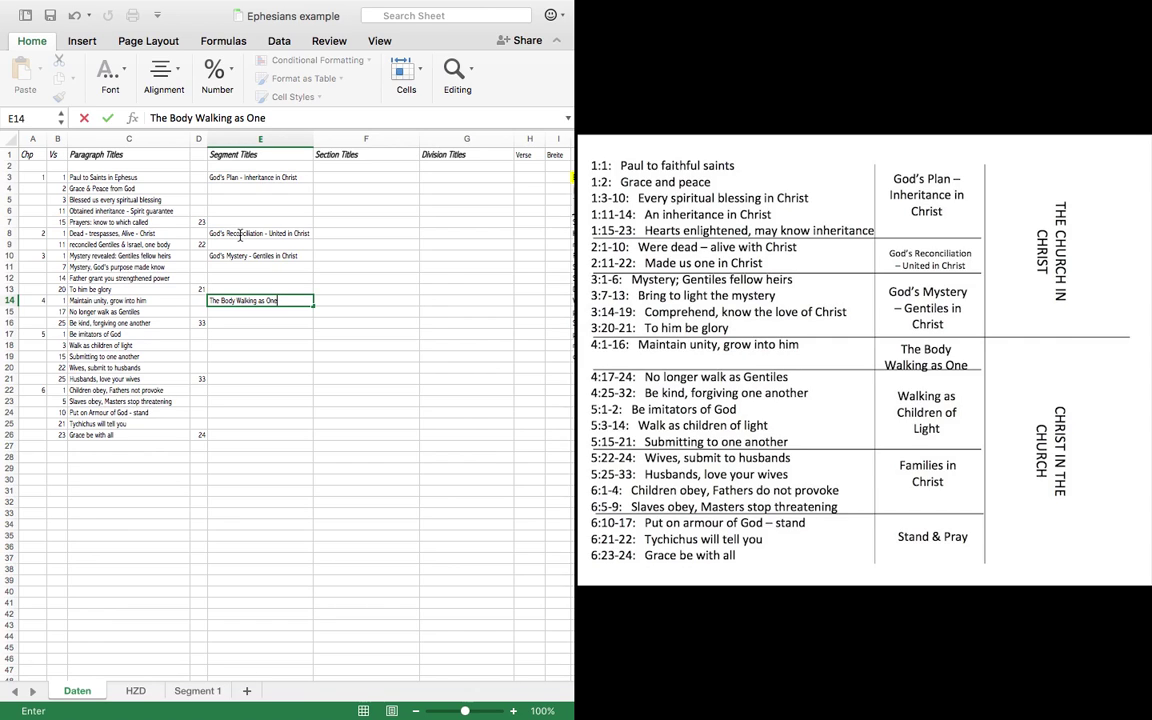
key(Return)
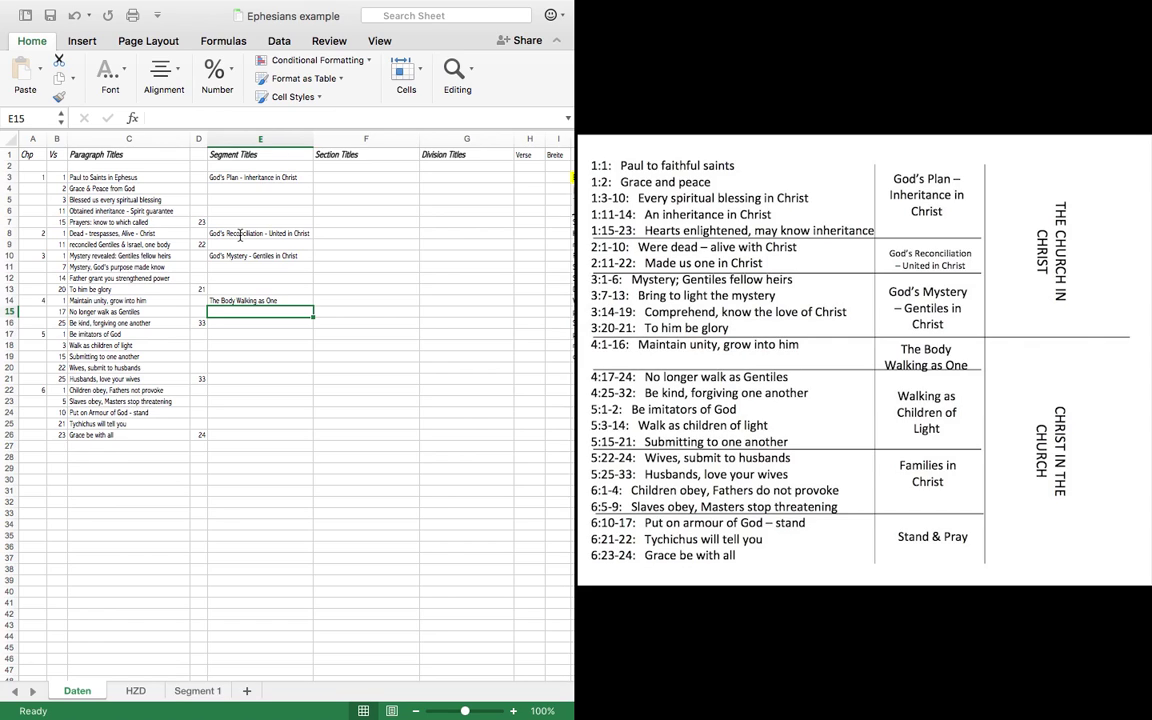
- Enter the segment titles "Walking as Children of Light" in E15 and "Families in Christ" in E20
text(Walking as)
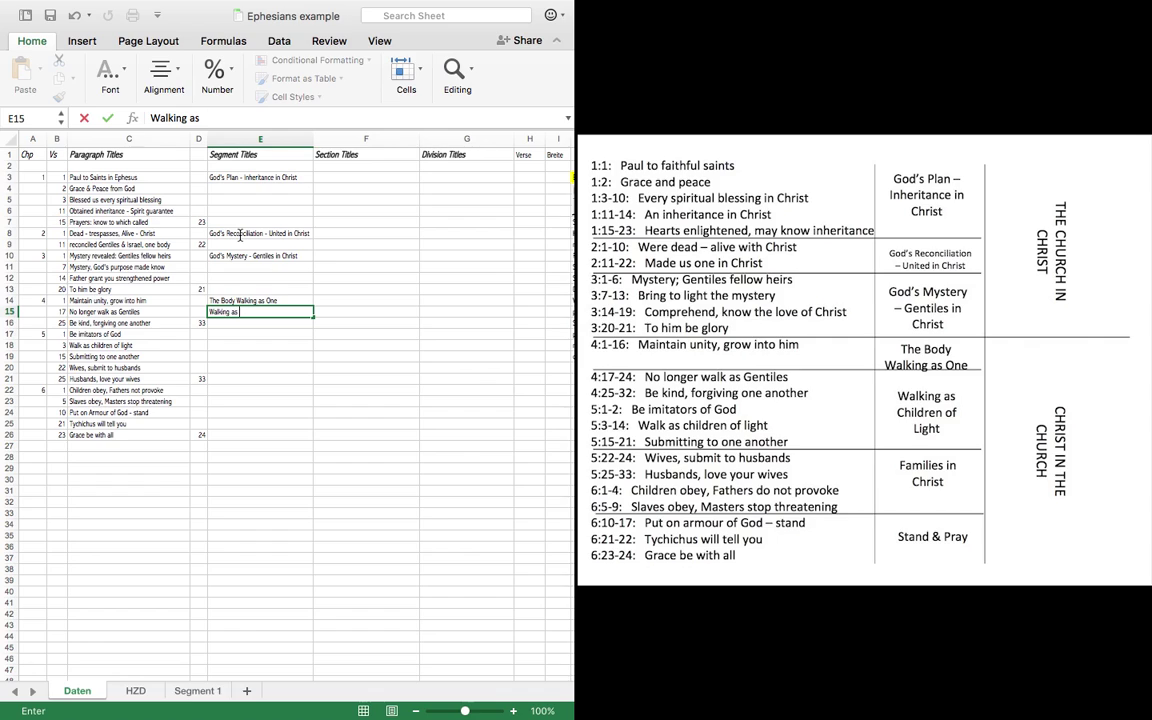
text( Children of Light)
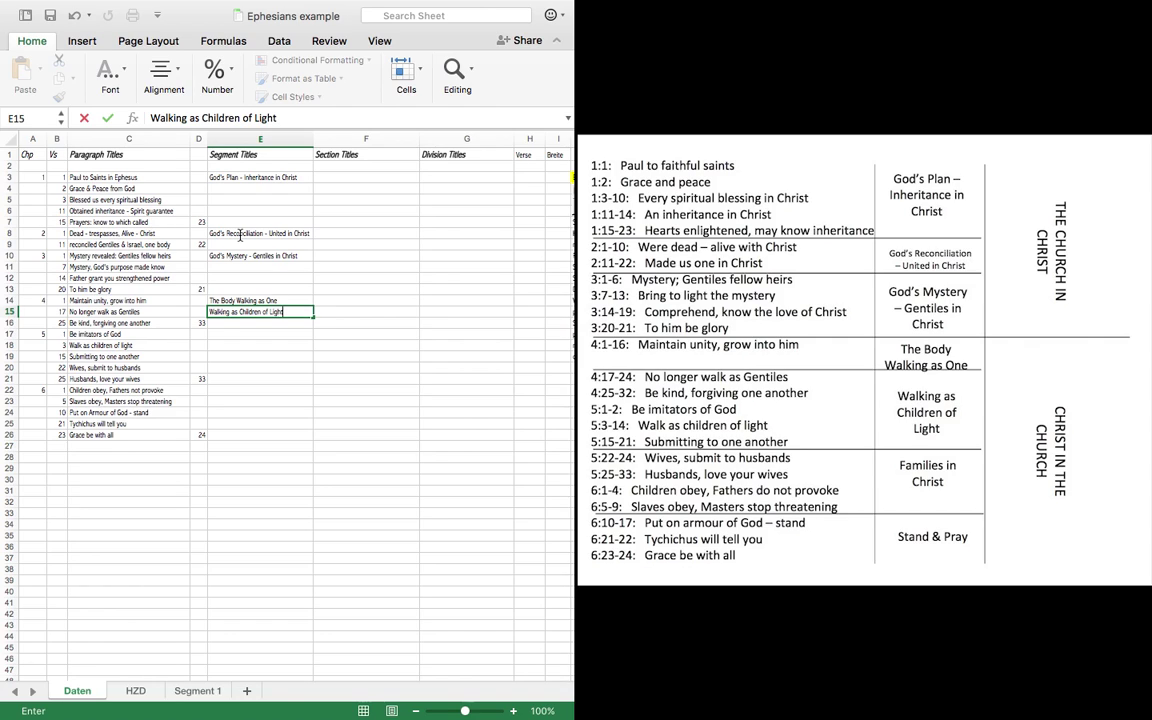
key(Return)
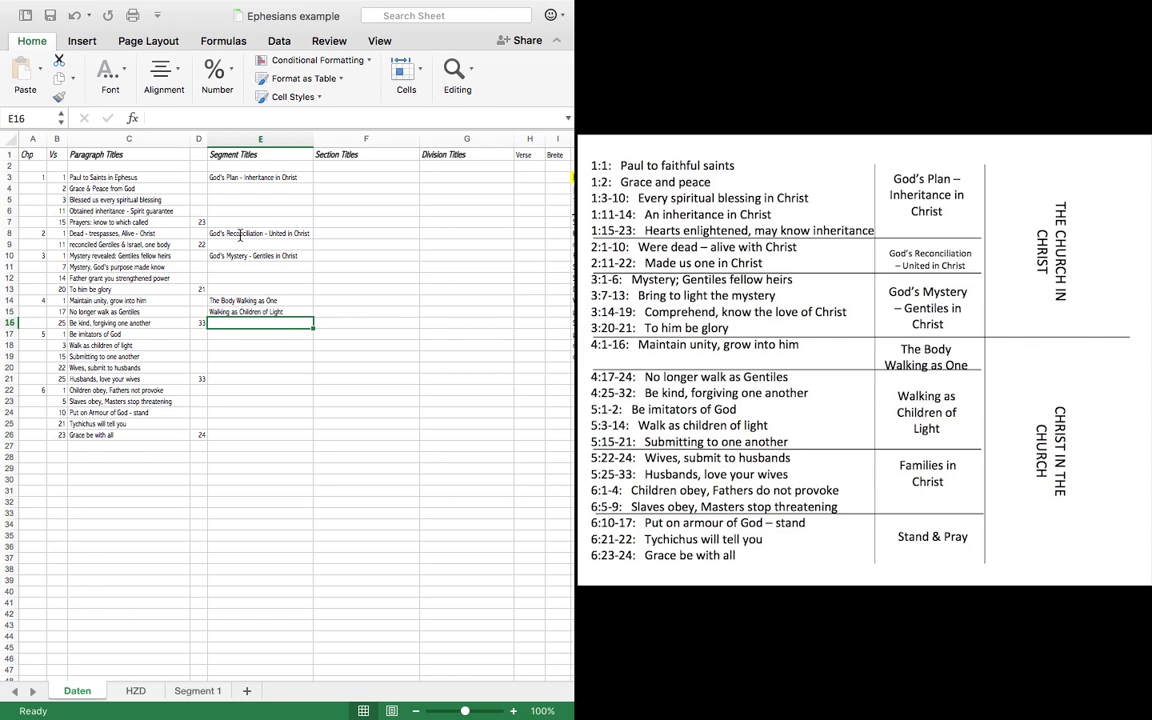
key(Down)
key(Down)
key(Down)
key(Down)
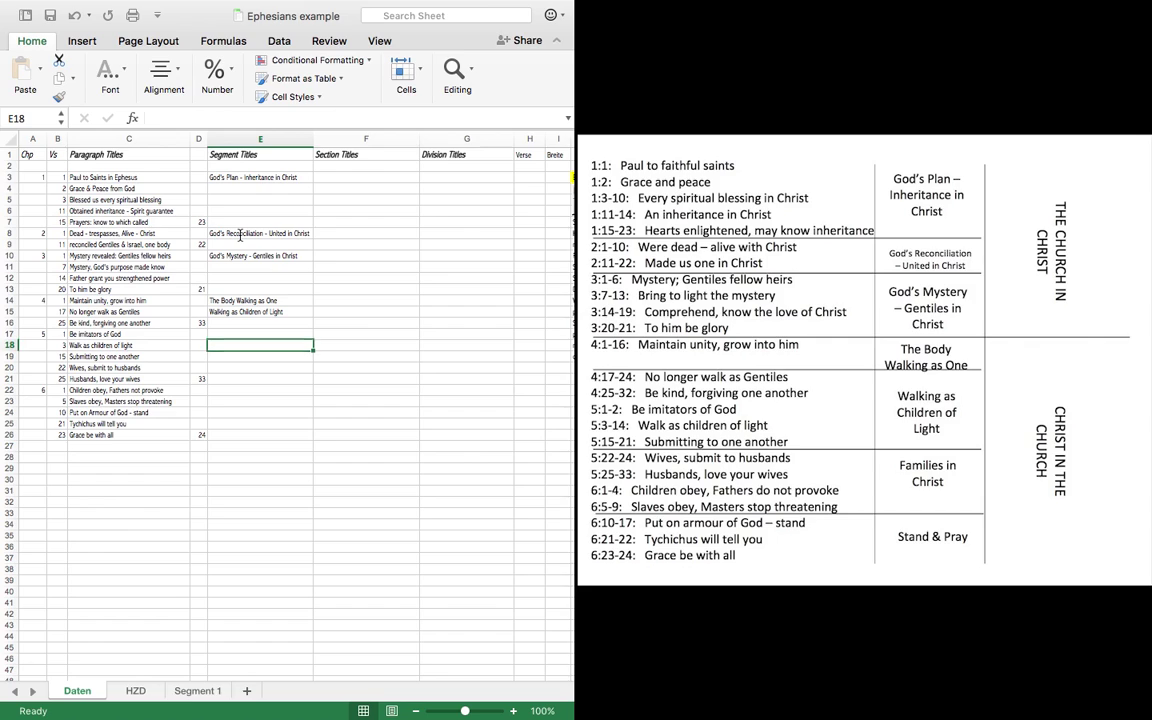
text(Families in Christ)
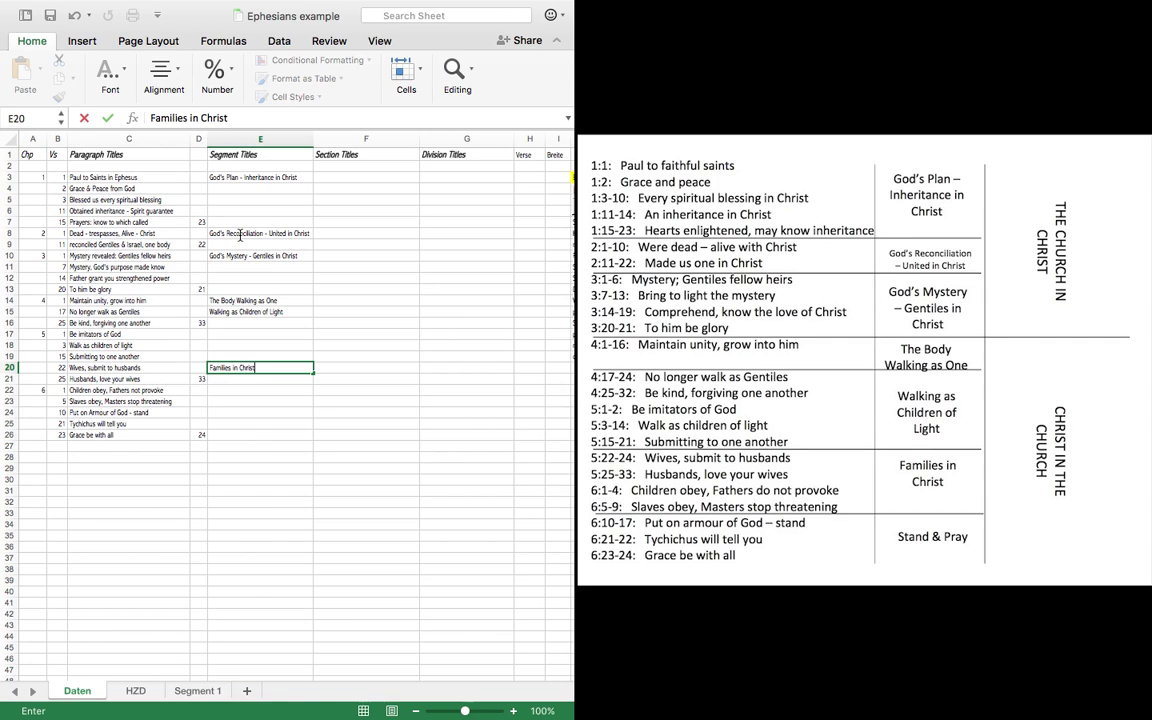
key(Return)
- Enter the segment title "Stand & Pray" in E24, on the row for verse 6:10
key(Return)
key(Return)
key(Return)
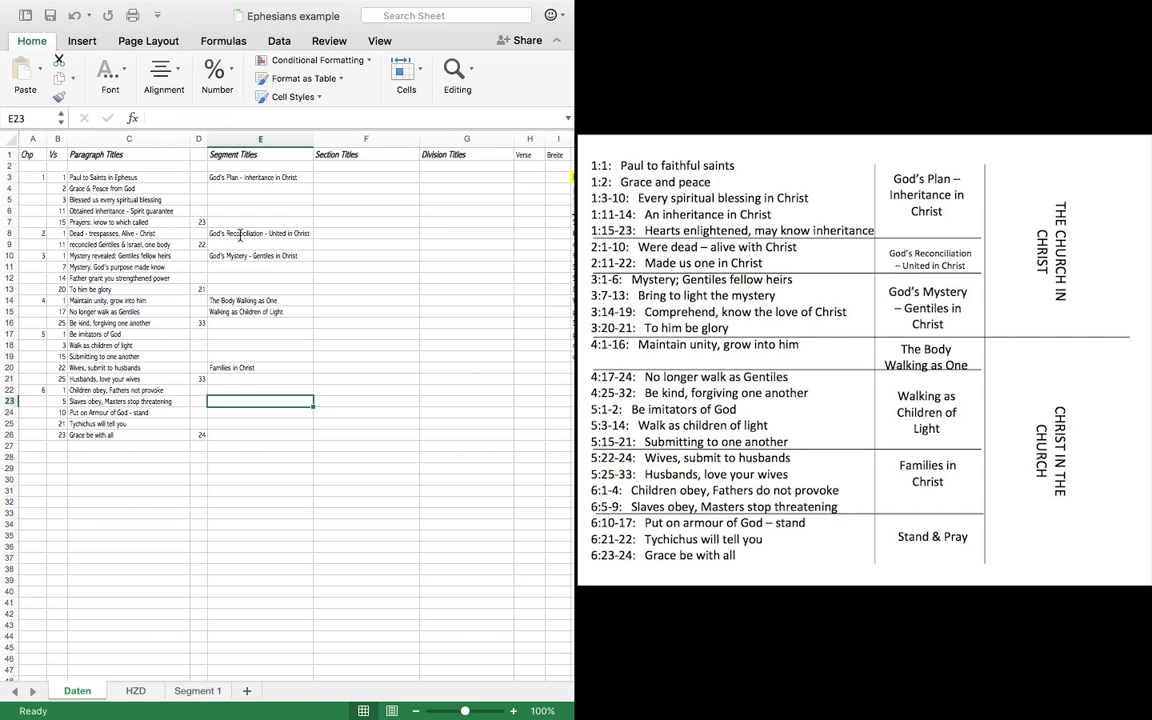
text(Stand)
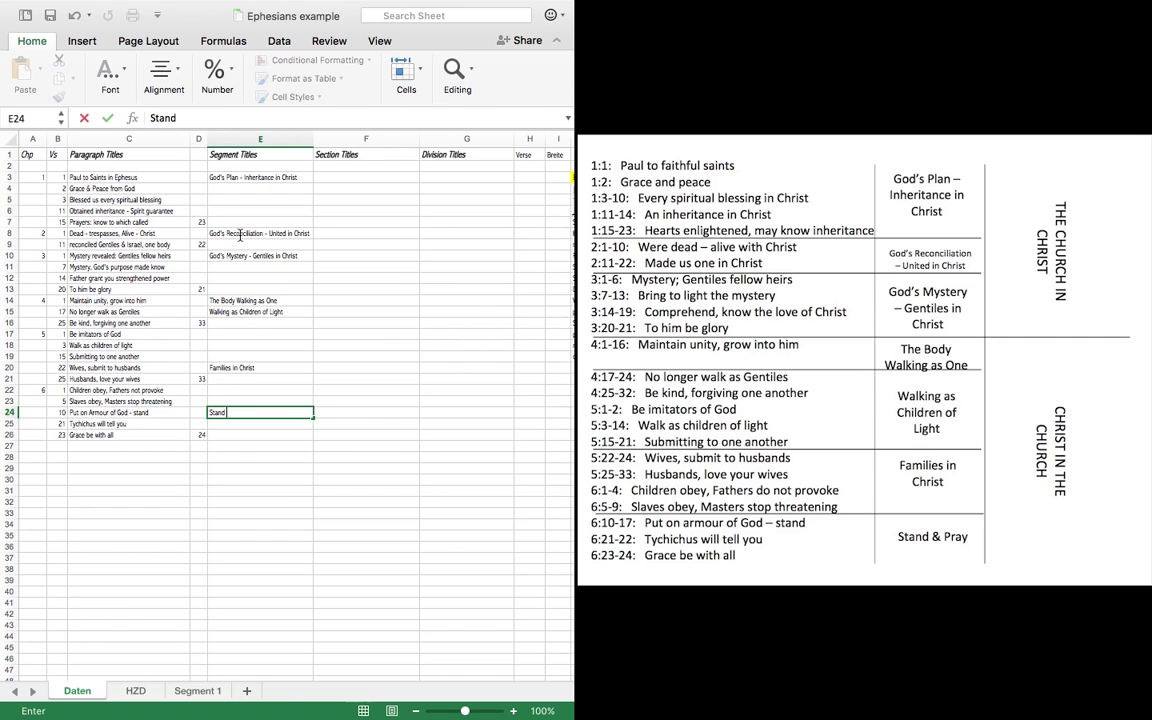
text( & Pray)
click(236, 490)
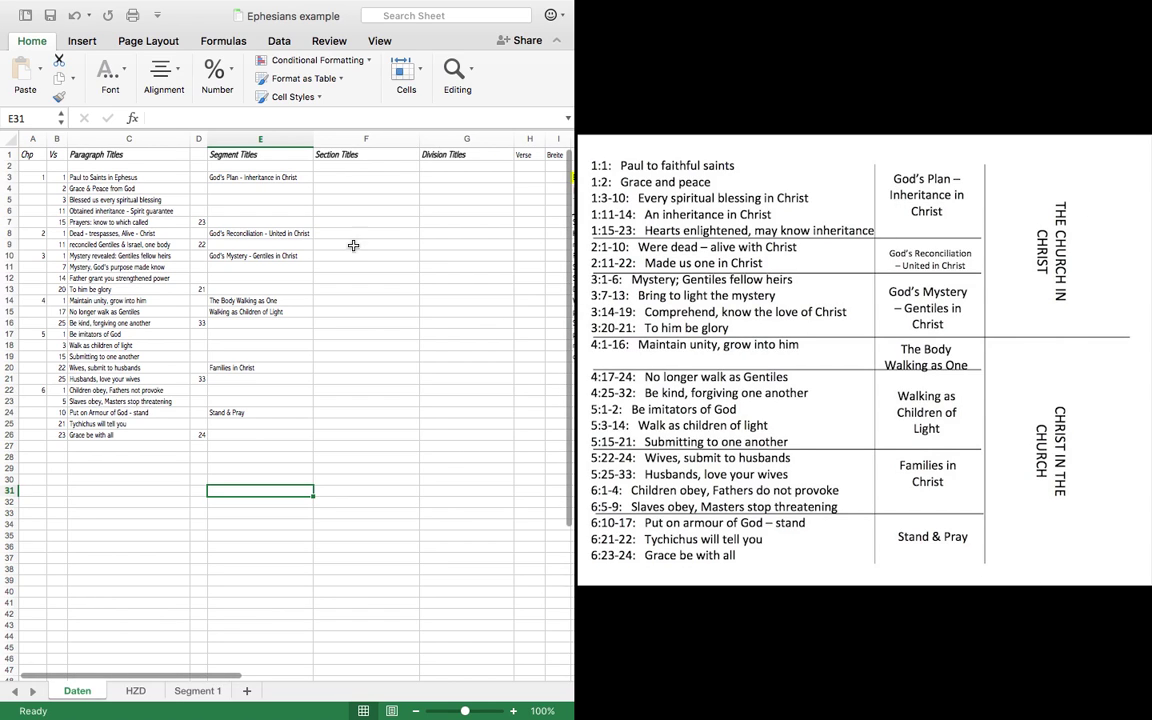
- Enter the section titles "The Church in Christ" in F3 and "Christ in the Church" in F14
click(332, 175)
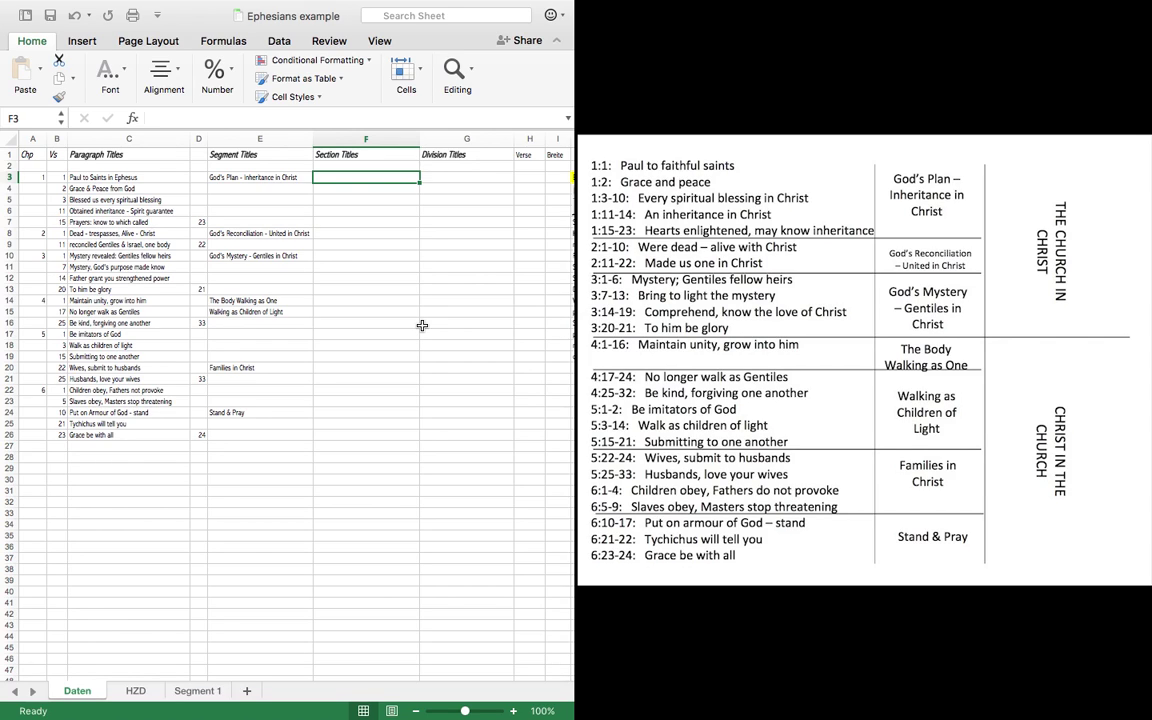
text(The Chu)
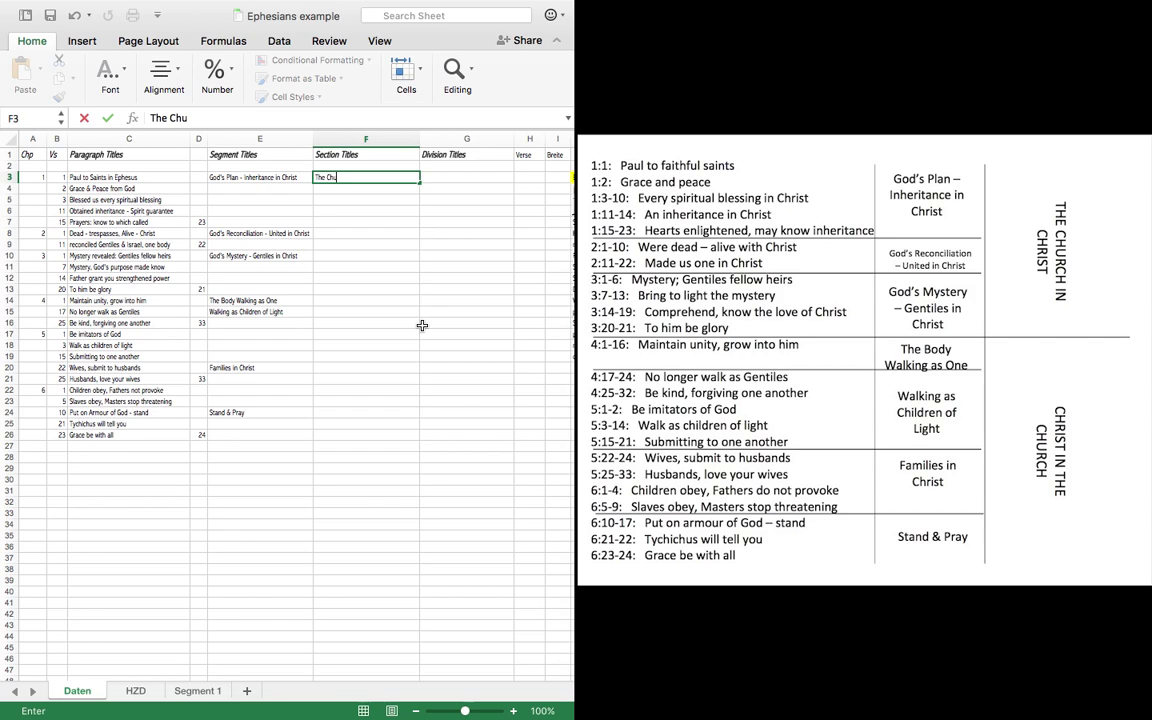
text(rch in Christ)
click(336, 303)
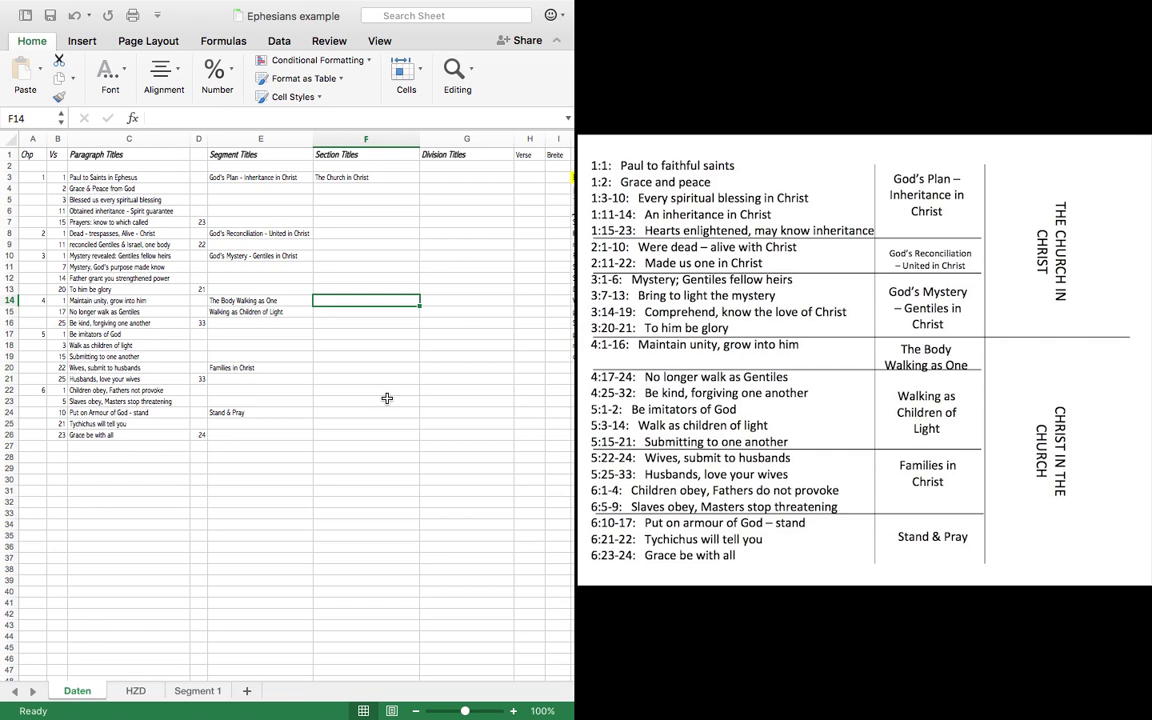
text(Christ in th)
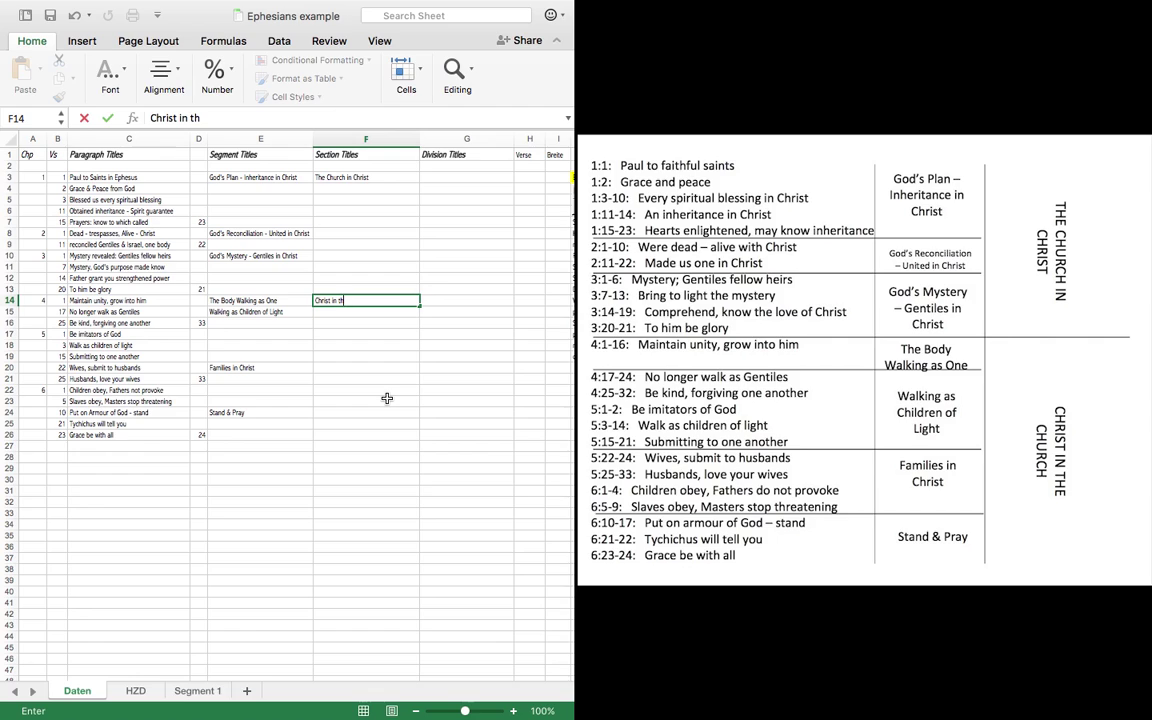
text(e Church)
- Leave Split View, return the Ephesians example workbook to full screen and commit the title in F14
click(46, 37)
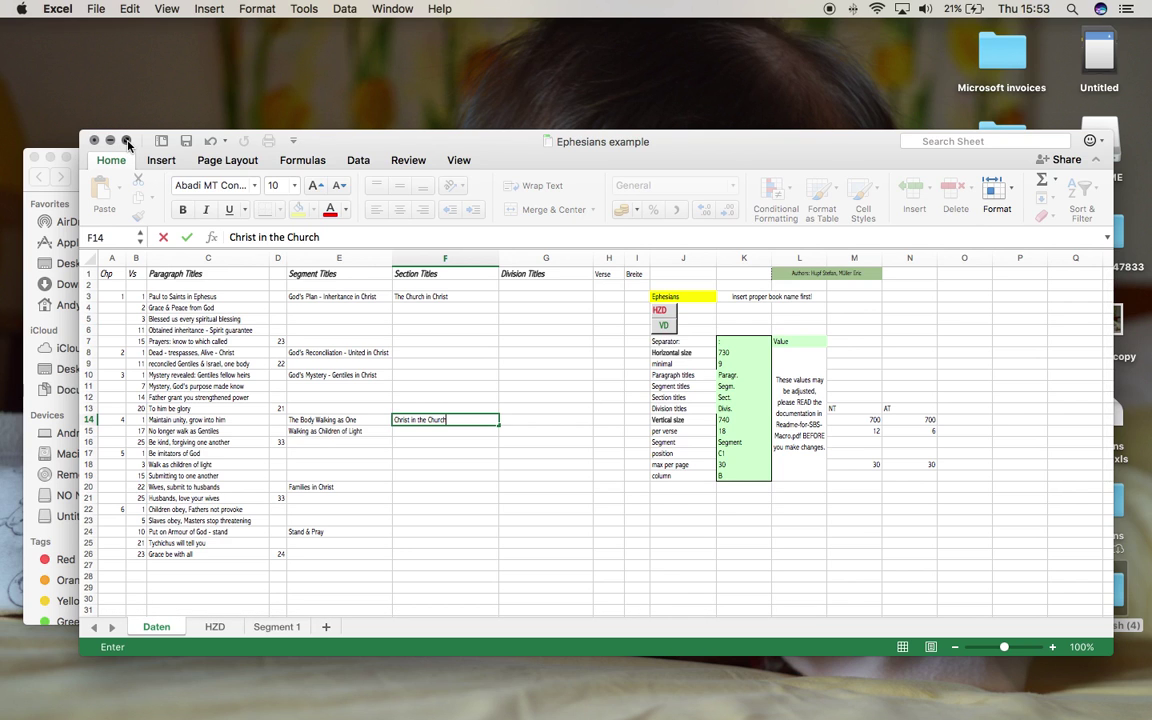
click(127, 144)
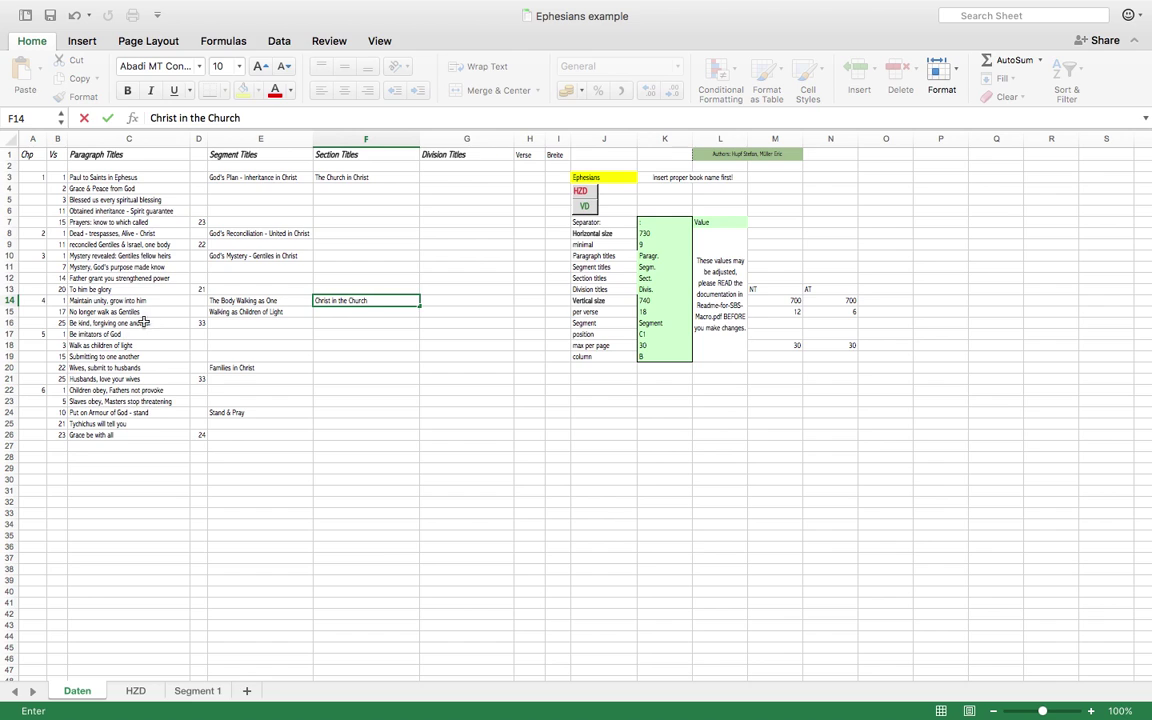
click(271, 499)
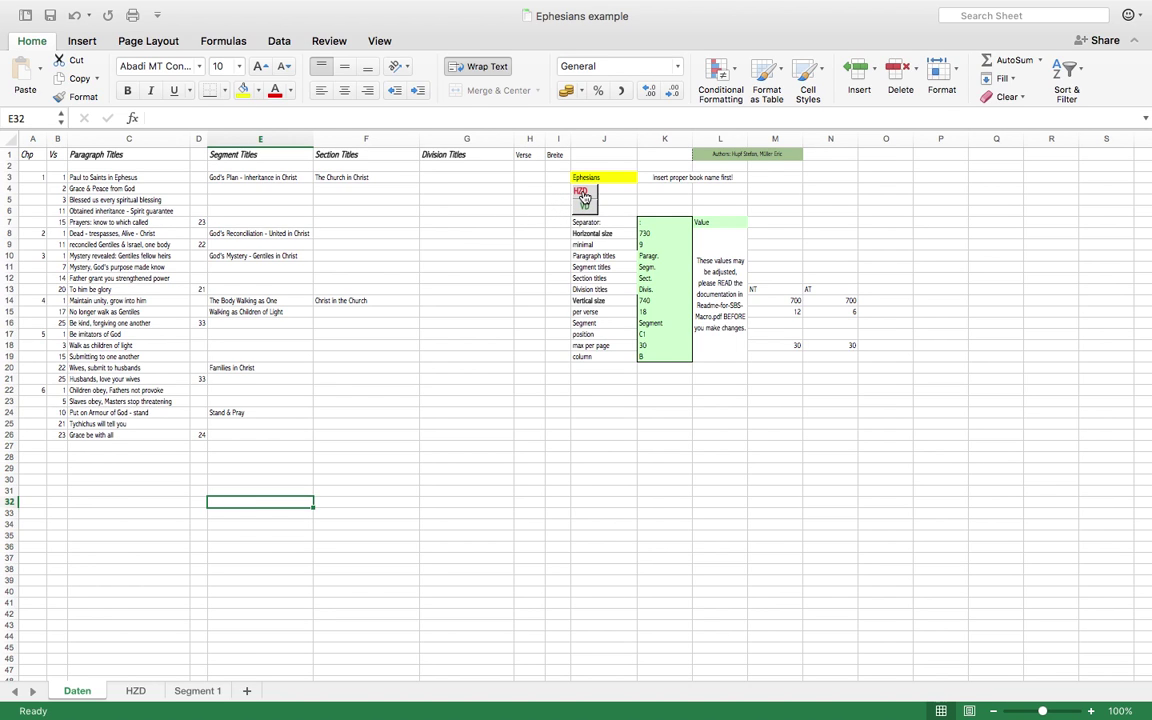
- Run the HZD macro to generate the horizontal chart of Ephesians from the entered titles
click(584, 198)
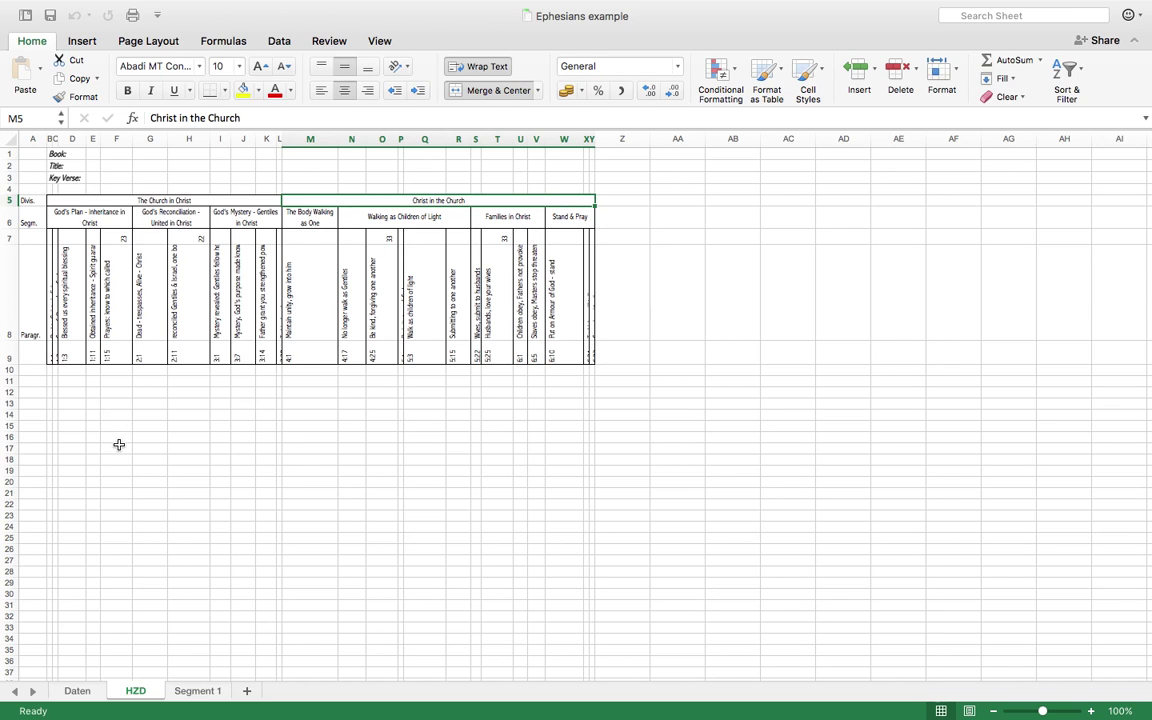
scroll(118, 444, up, 3)
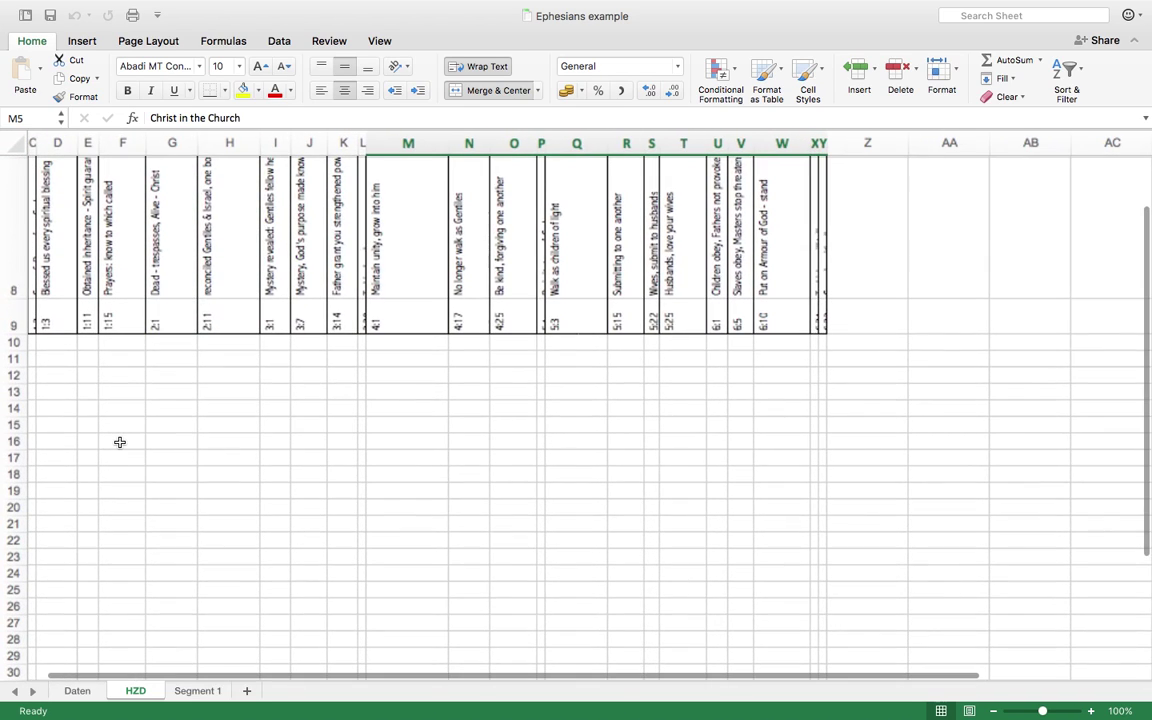
scroll(200, 460, up, 2)
scroll(228, 477, up, 3)
scroll(228, 477, left, 1)
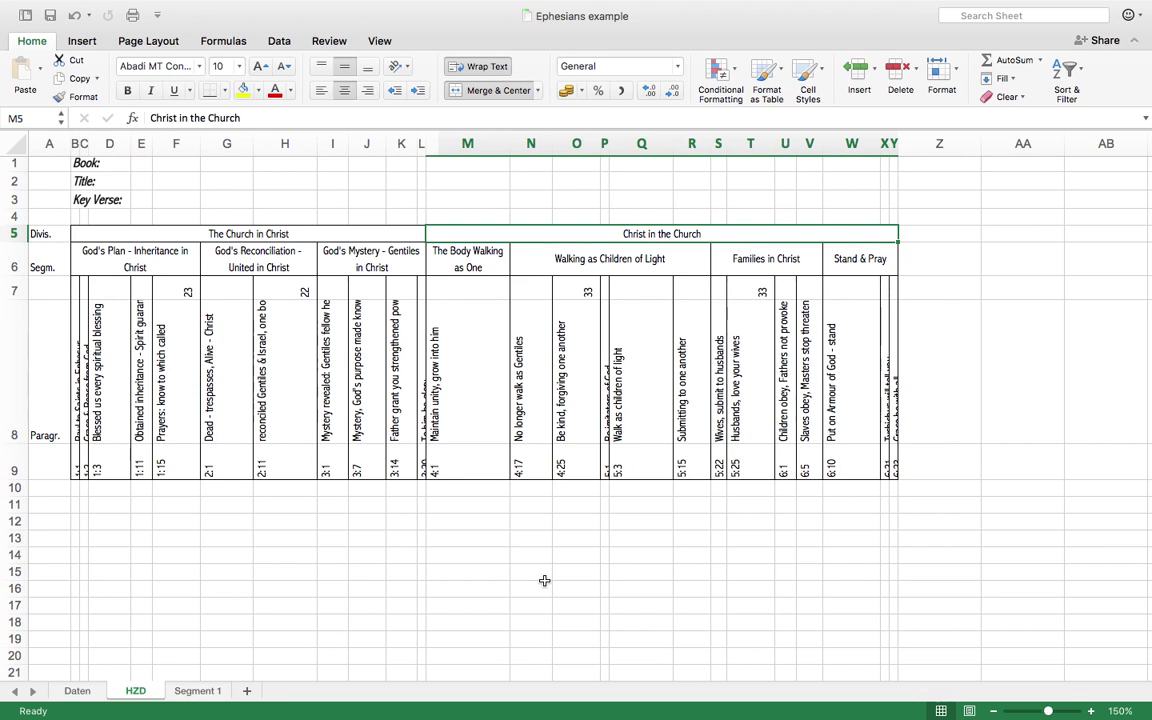
- Centre the rotated paragraph title "Paul to Saints in Ephesus" horizontally in B8, keeping bottom vertical alignment
click(75, 370)
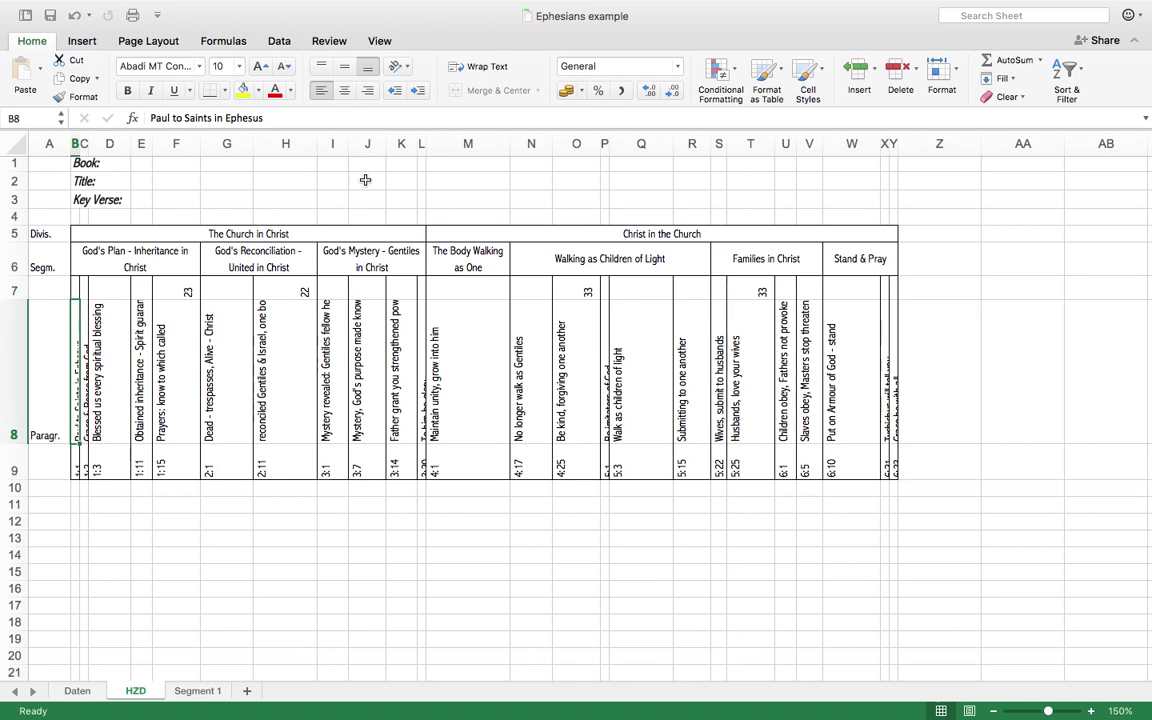
click(345, 67)
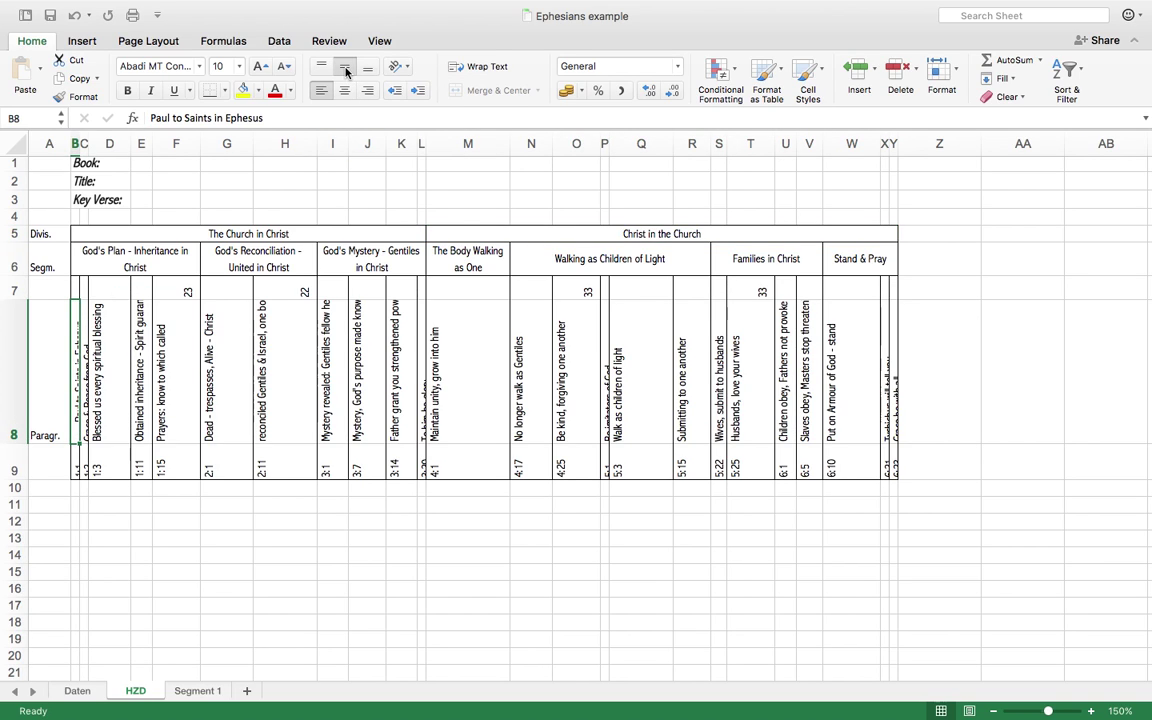
click(321, 66)
click(368, 70)
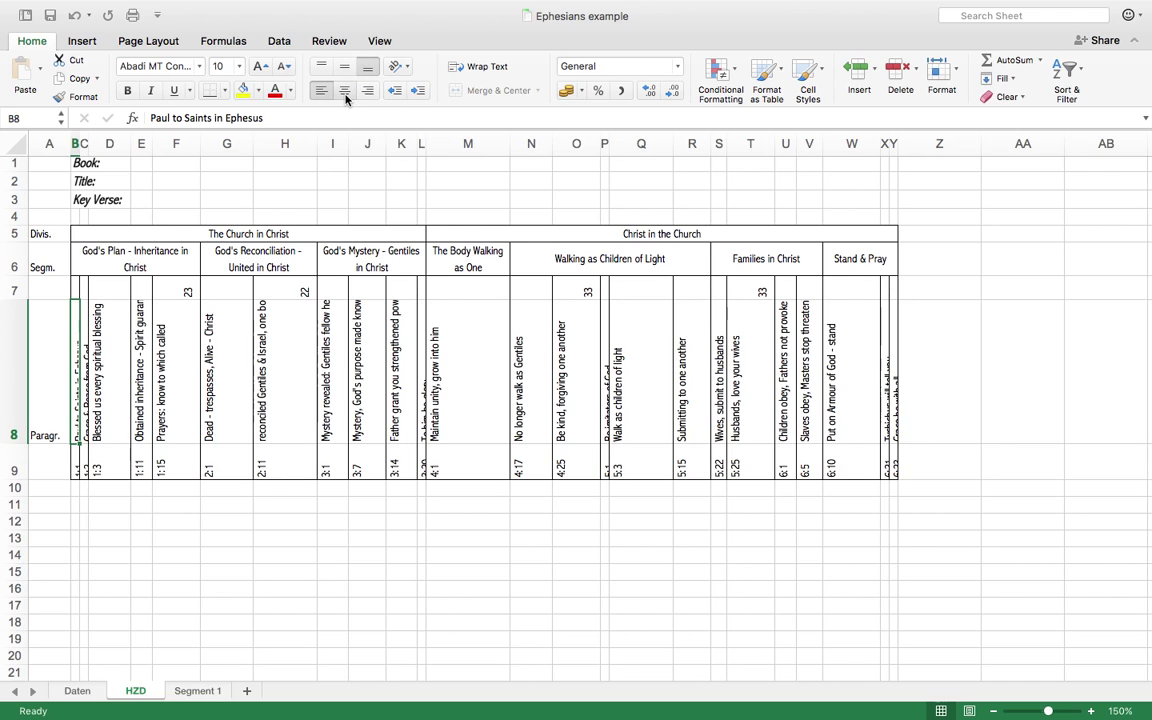
click(345, 92)
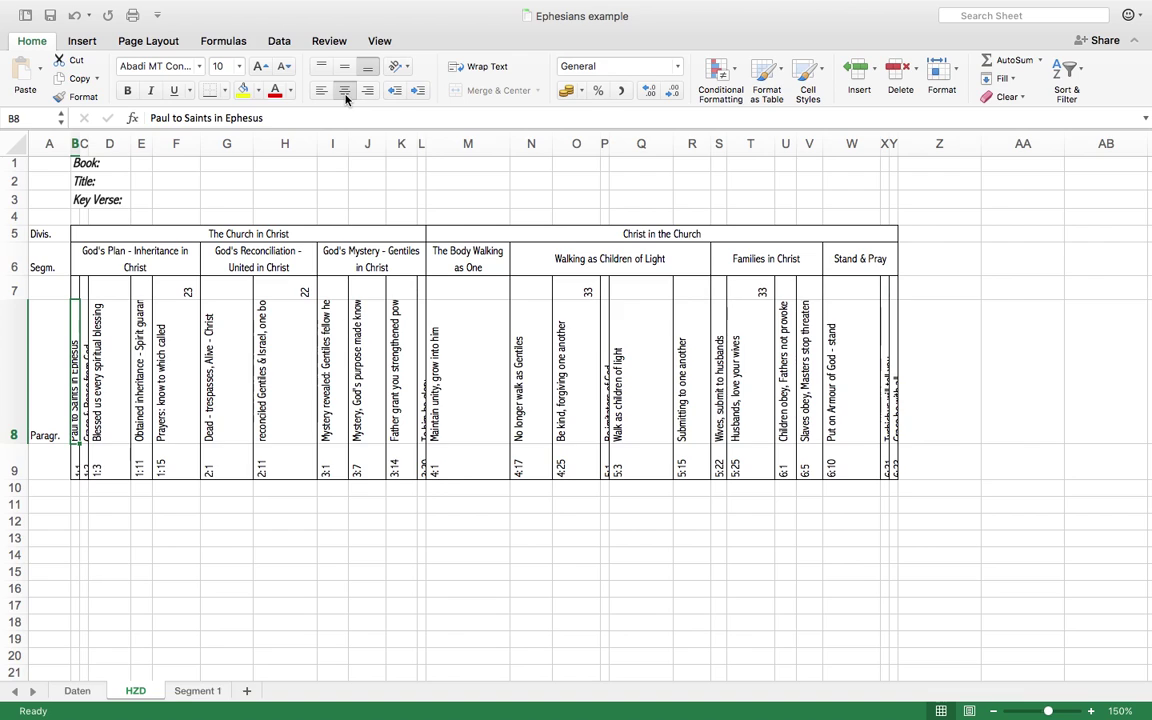
- Reduce the font size of the paragraph title "Paul to Saints in Ephesus" in B8 to 6
click(284, 66)
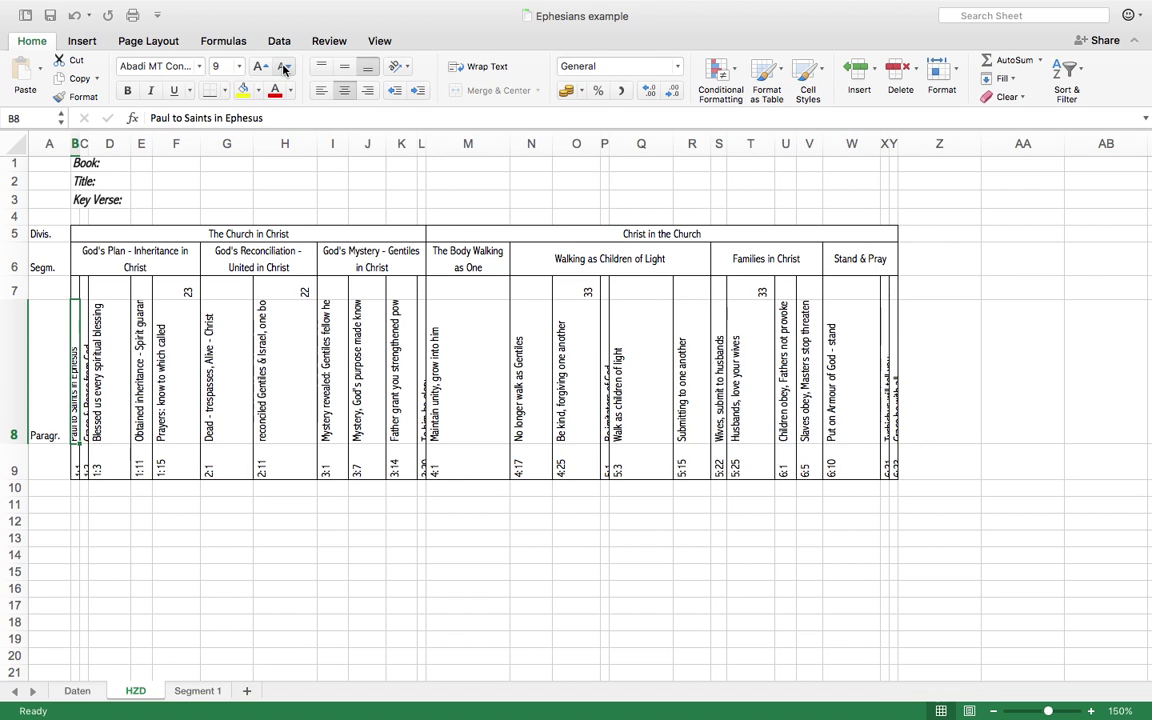
click(284, 66)
click(284, 66)
click(284, 66)
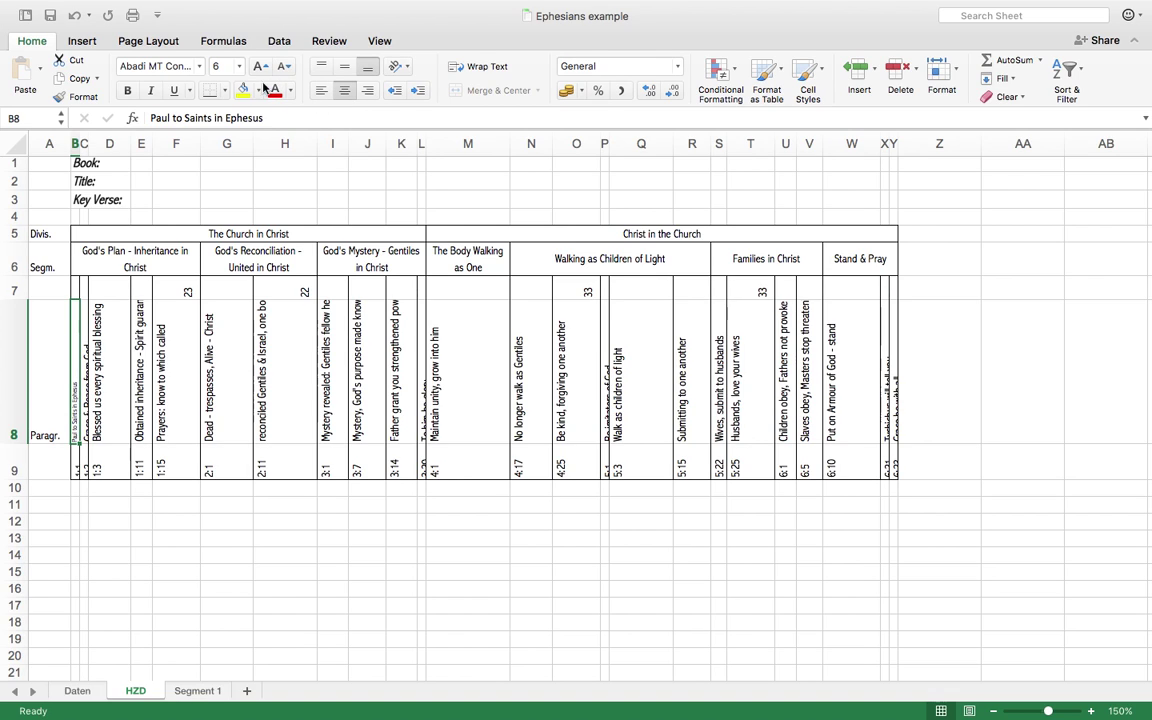
- Centre the paragraph title "Grace & Peace from God" in C8 horizontally and reduce its font size to 6
click(84, 374)
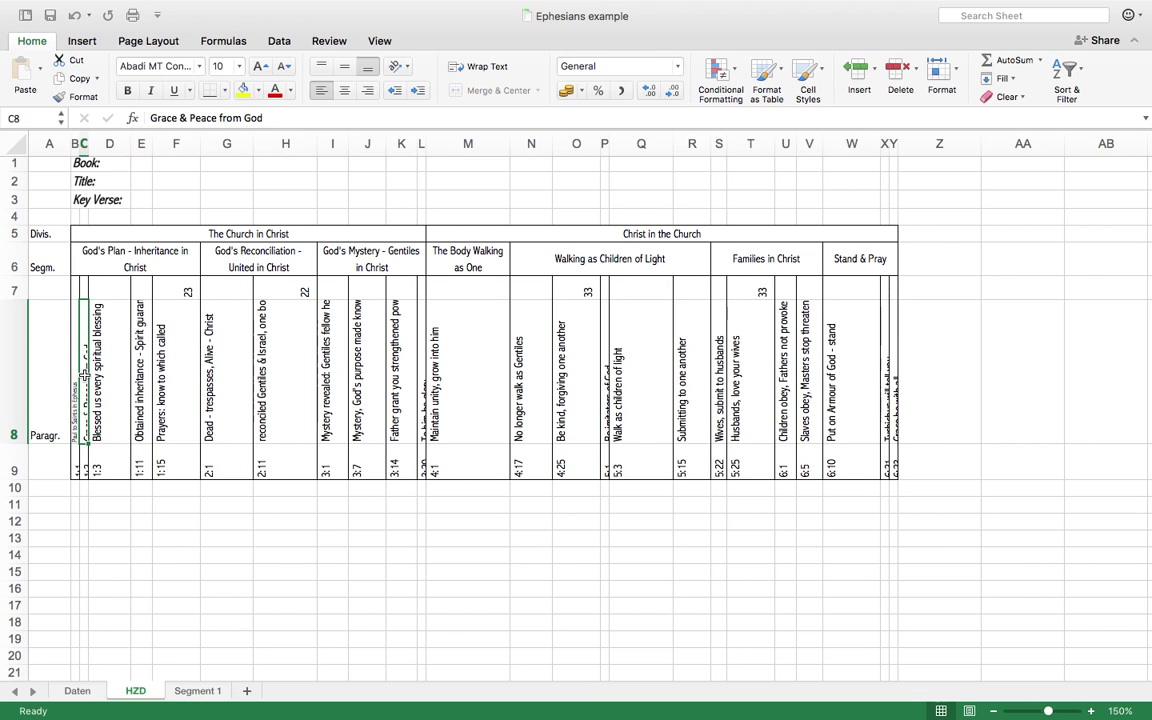
click(345, 91)
click(284, 67)
click(285, 72)
click(285, 70)
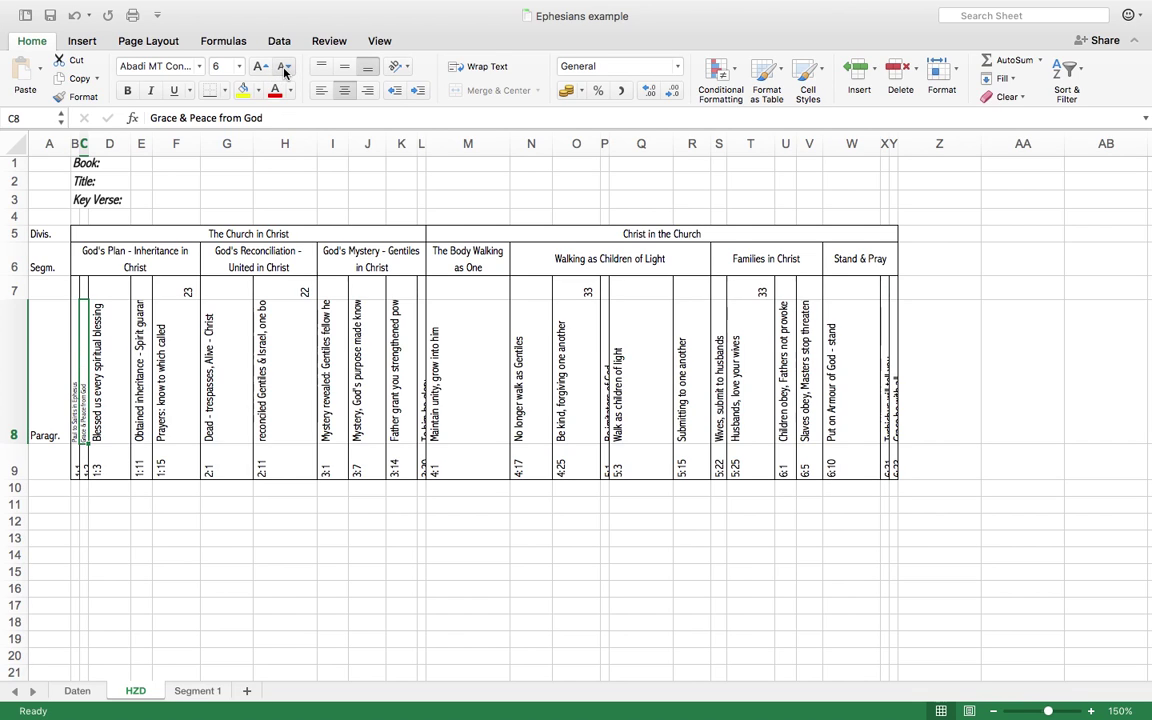
- Centre the verse references 1:1 in B9 and 1:2 in C9 and reduce their font size to 6
click(73, 462)
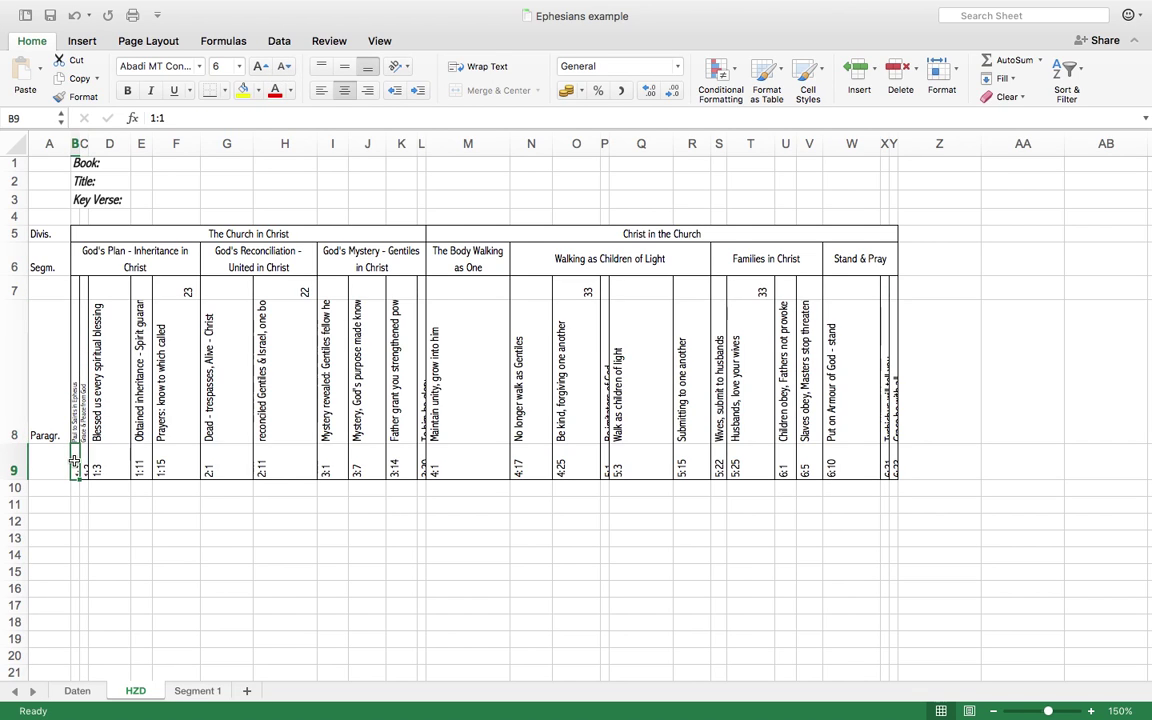
click(344, 91)
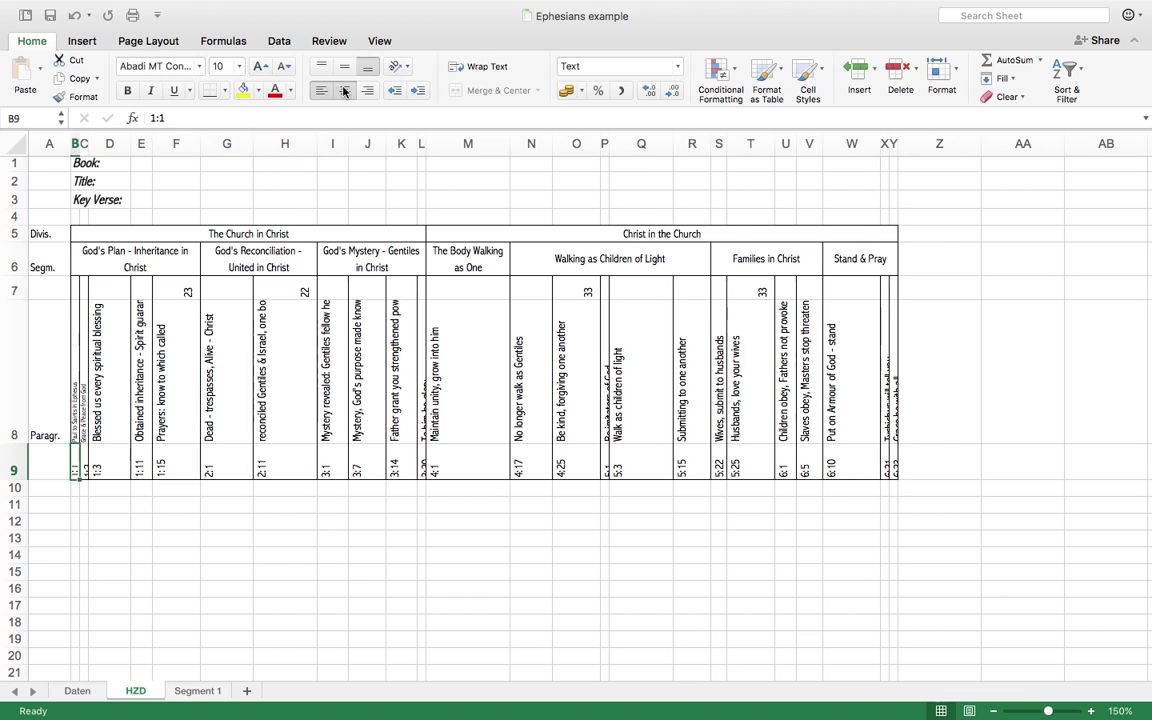
click(286, 67)
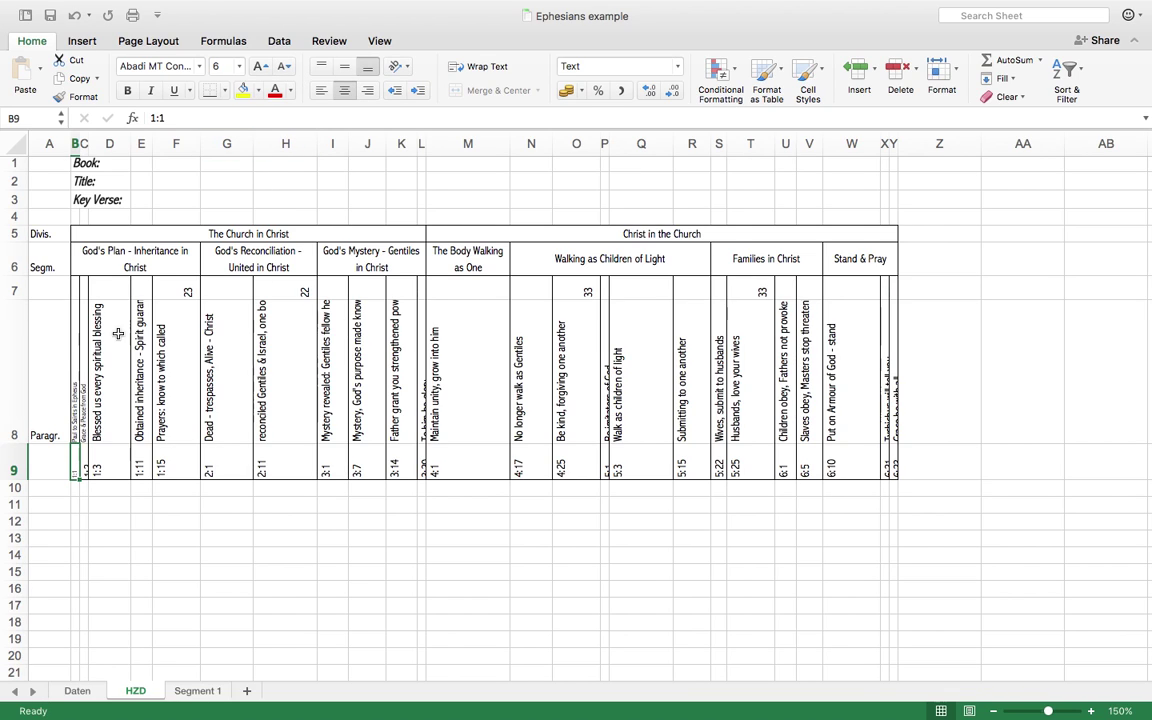
click(83, 466)
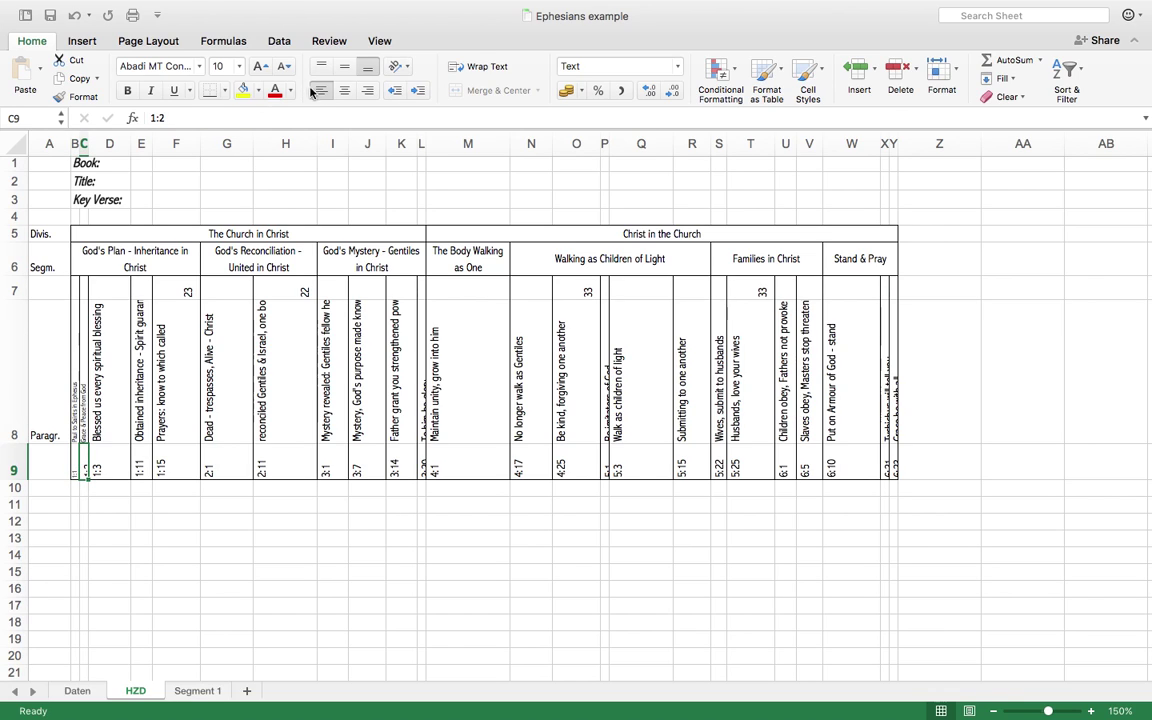
click(344, 91)
- Centre the verse reference 3:20 in L9 and the title "To him be glory" in L8, both at font size 6
click(424, 458)
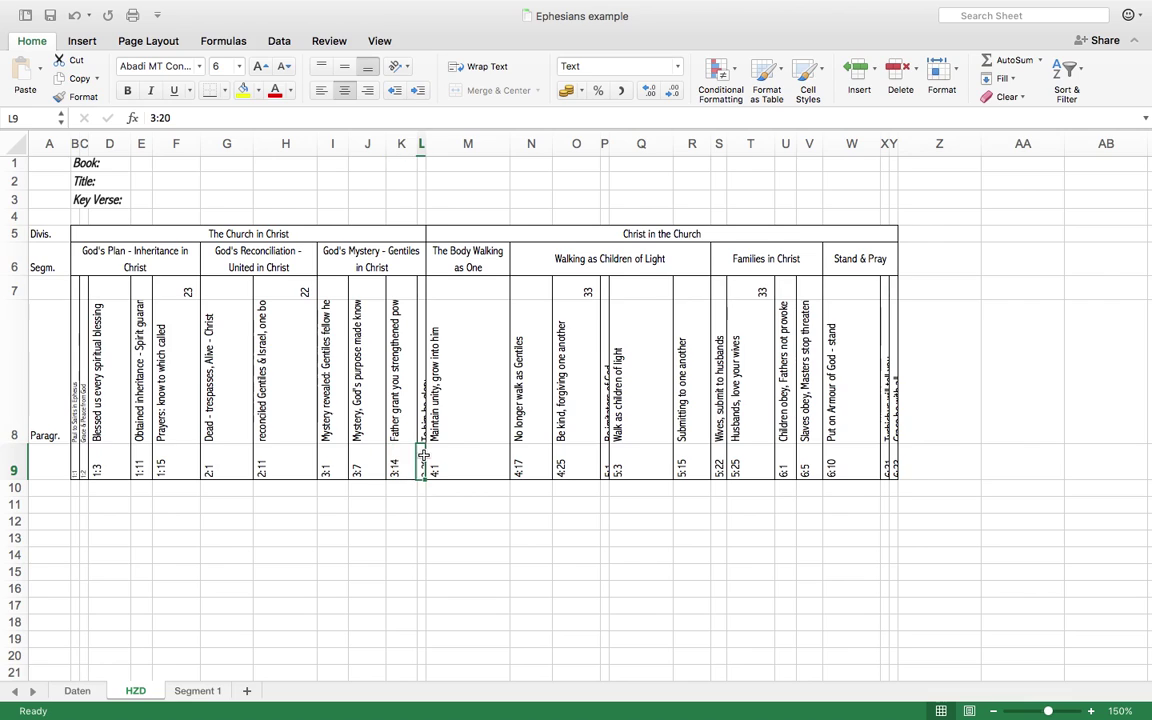
click(344, 91)
click(285, 67)
click(285, 67)
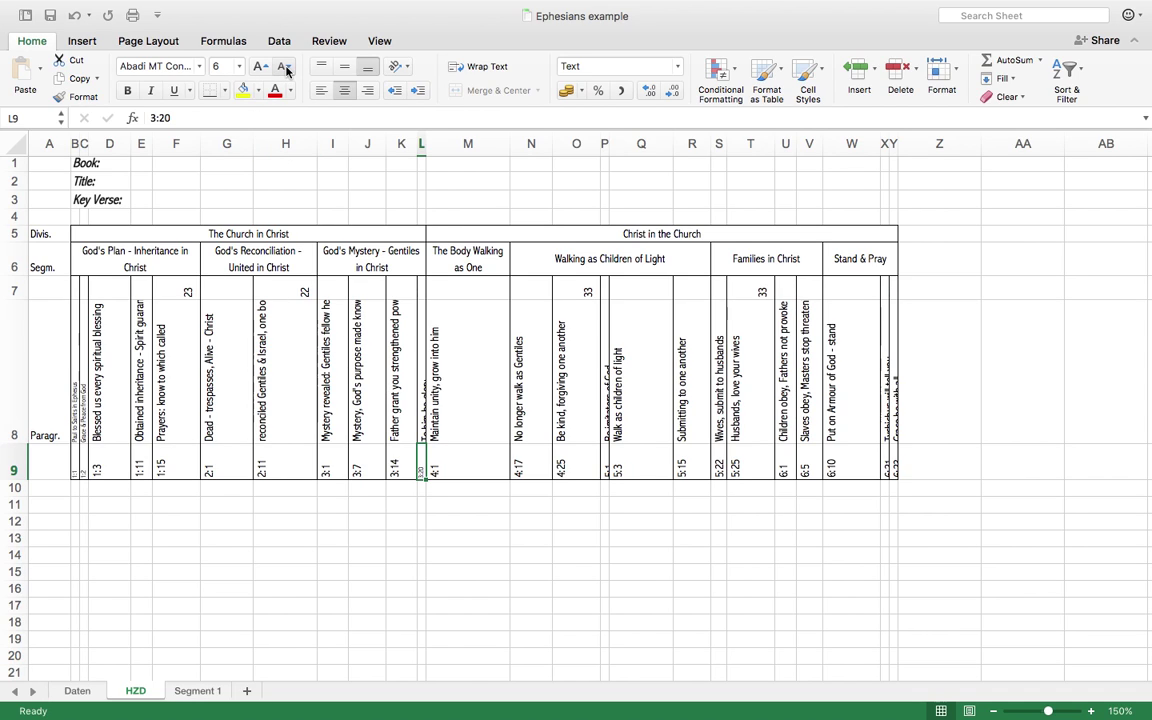
click(421, 373)
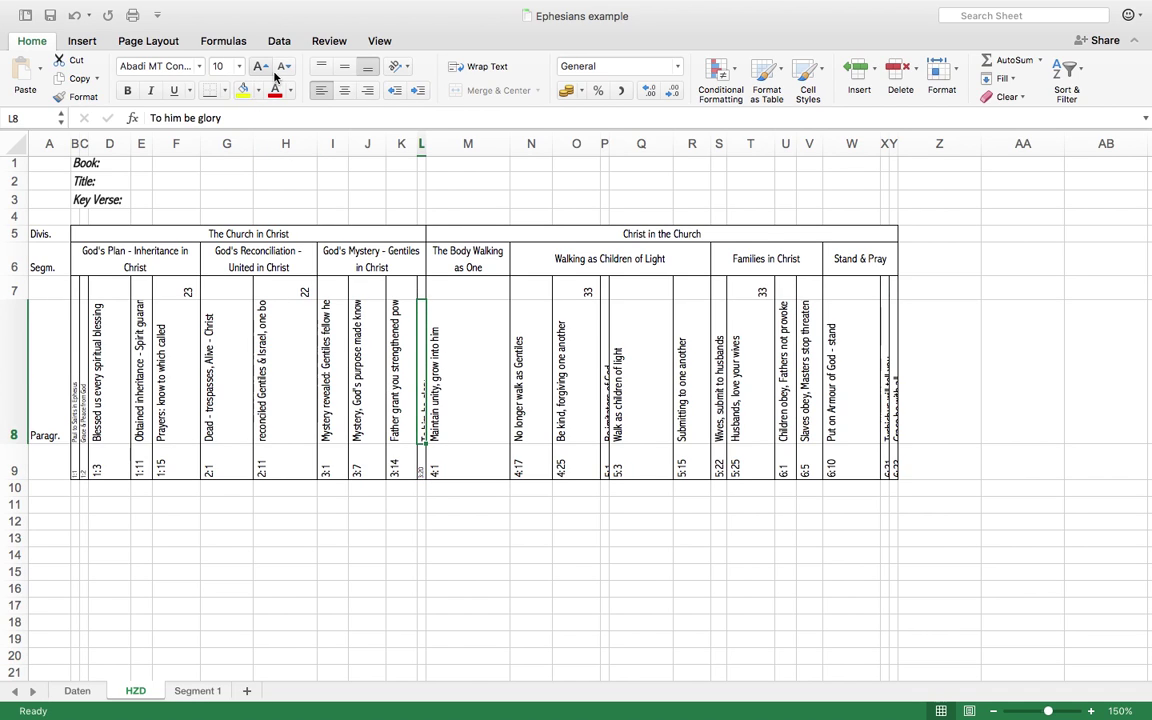
click(345, 91)
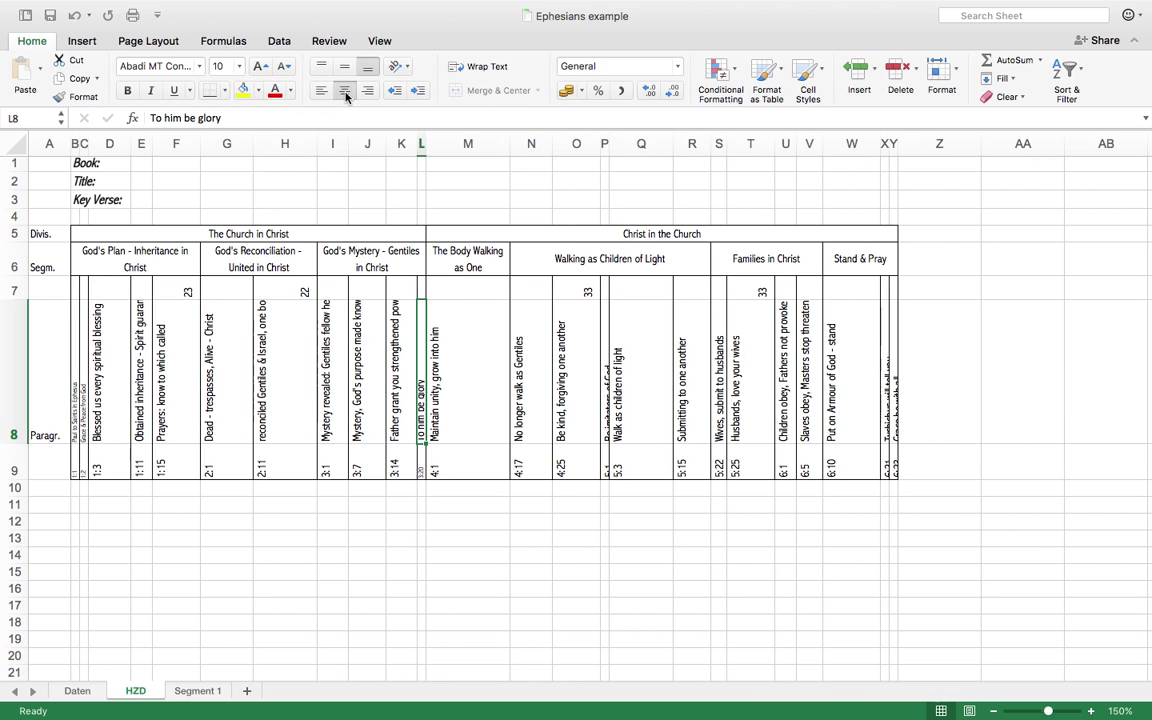
click(286, 68)
click(286, 68)
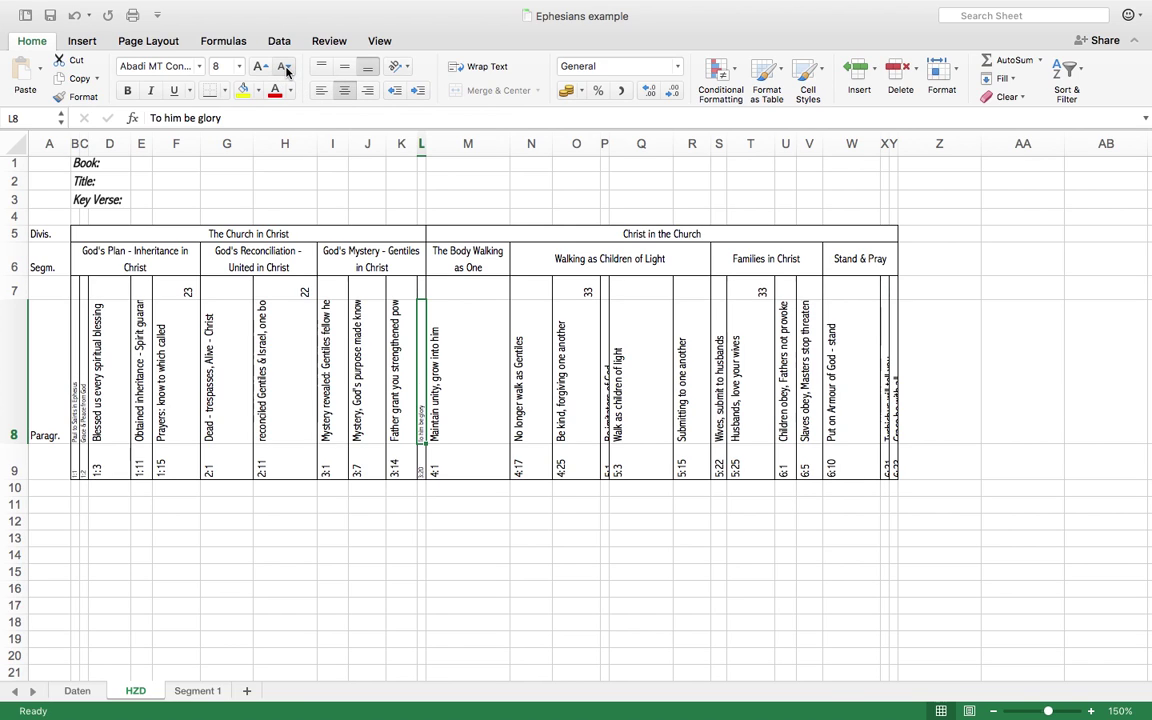
- Set the title "Be imitators of God" in P8 and the verse reference 5:1 in P9 to font size 6, centred horizontally
click(604, 385)
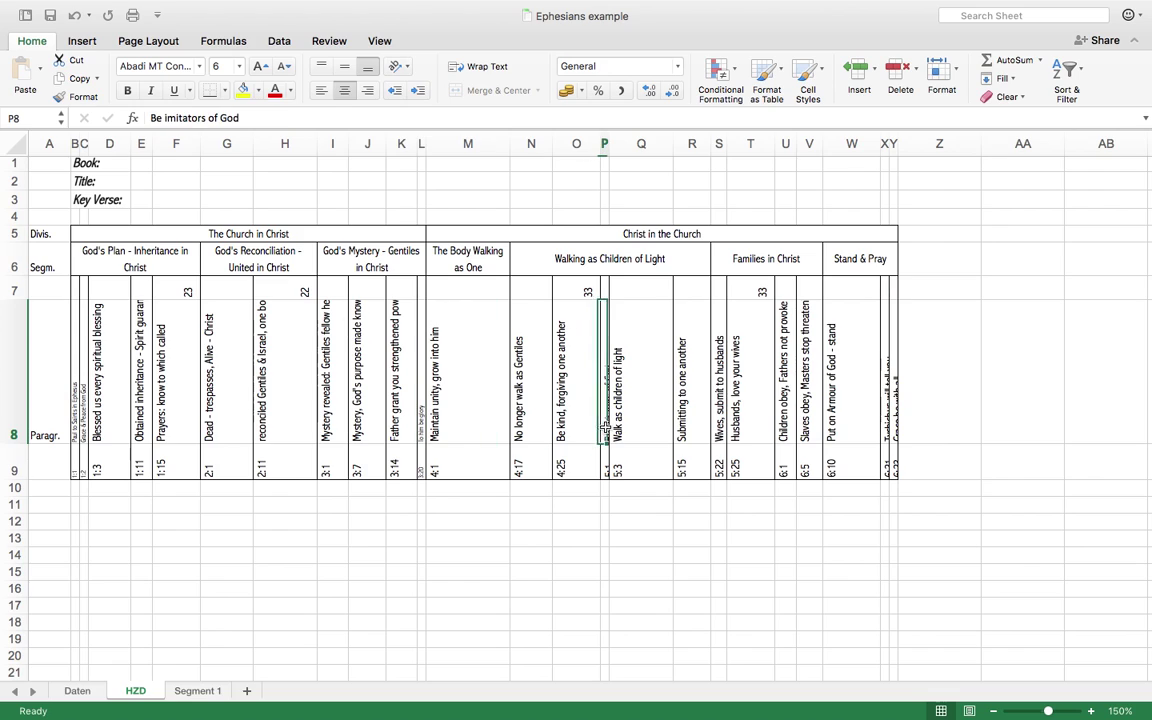
click(286, 68)
click(286, 68)
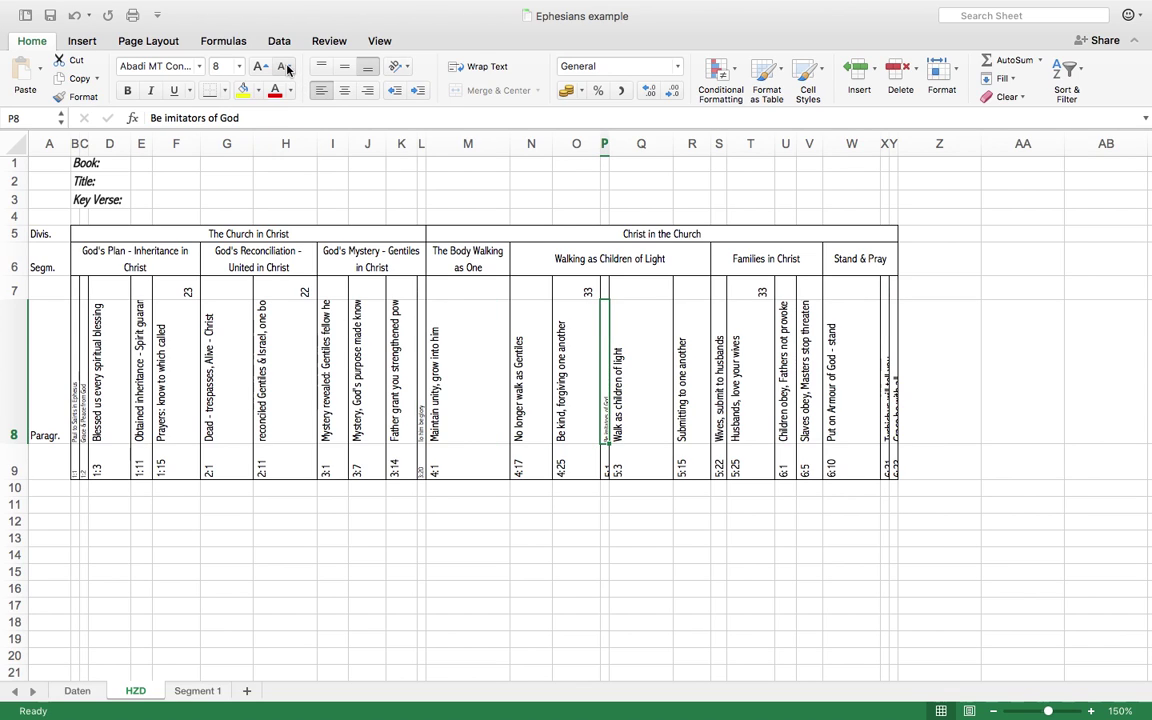
click(345, 91)
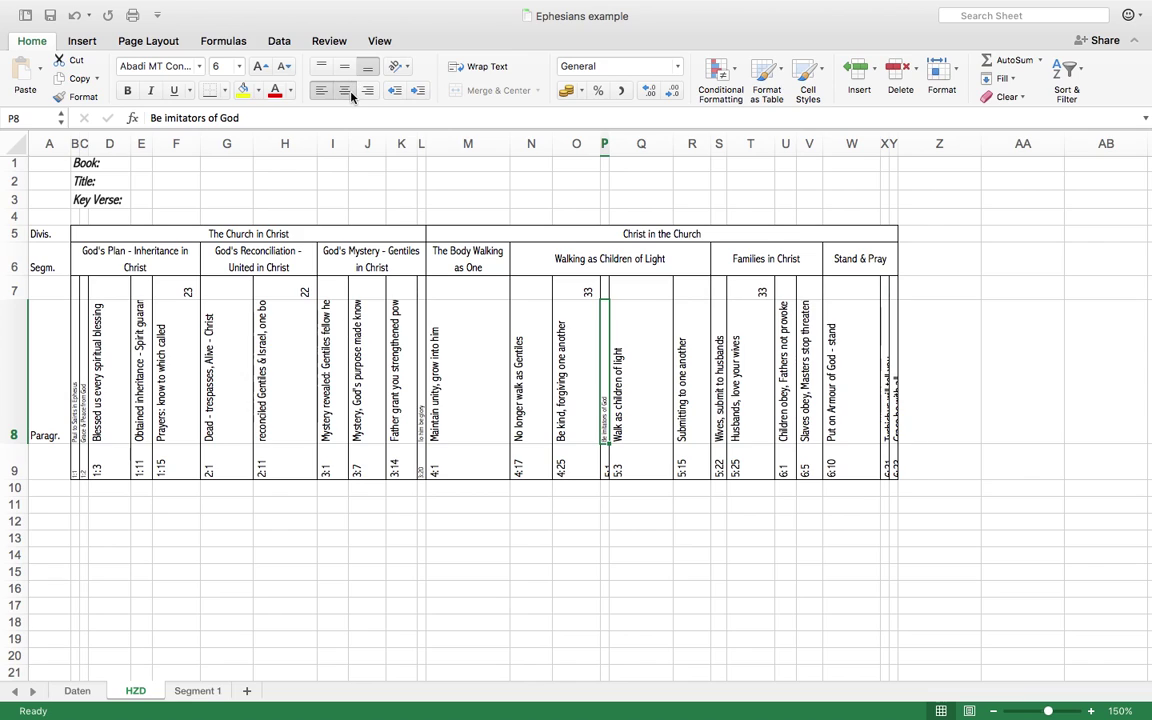
click(605, 474)
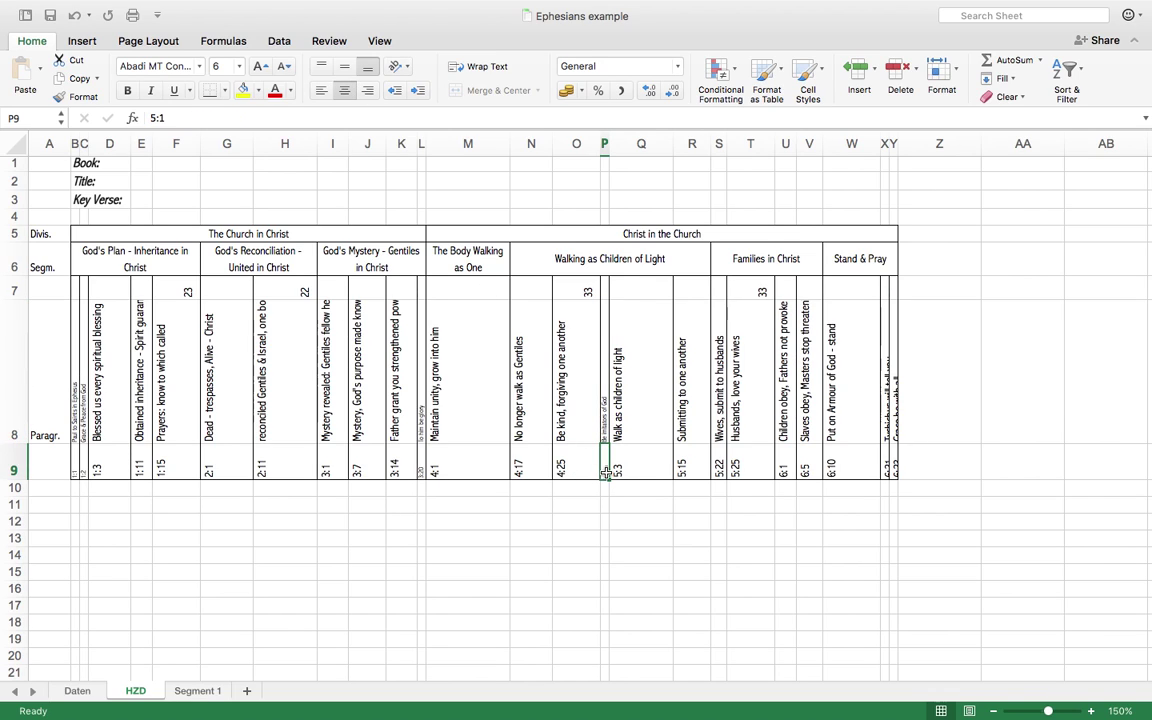
click(285, 68)
click(285, 68)
click(285, 68)
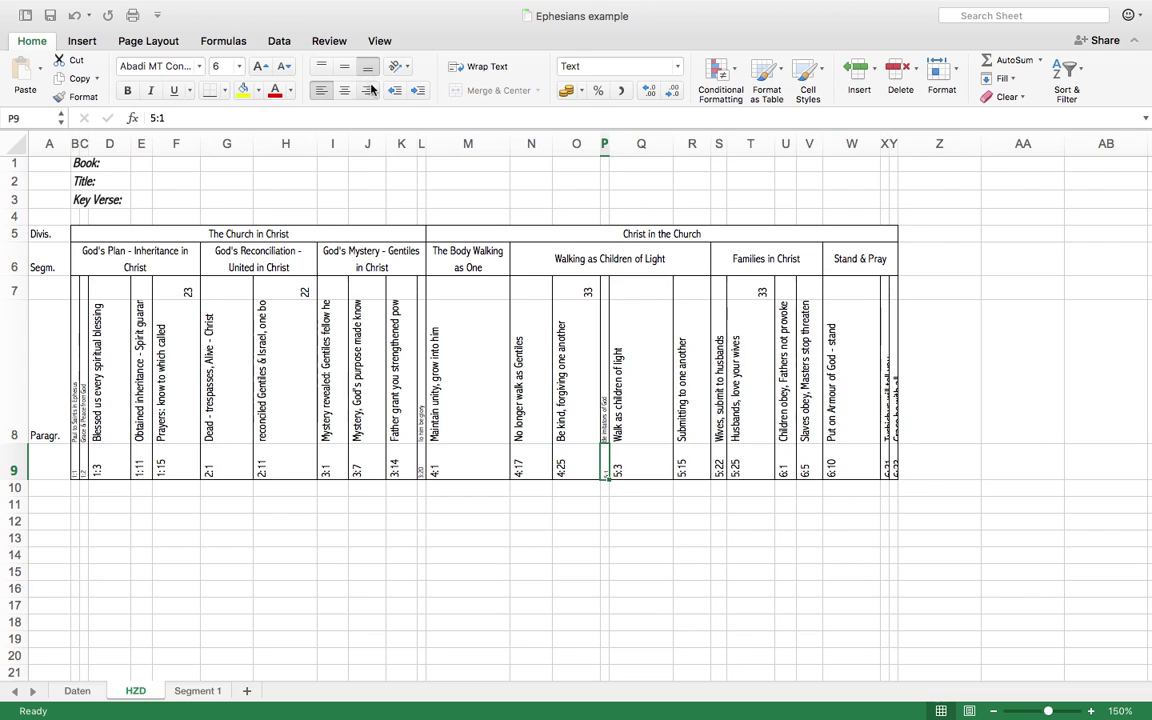
click(343, 91)
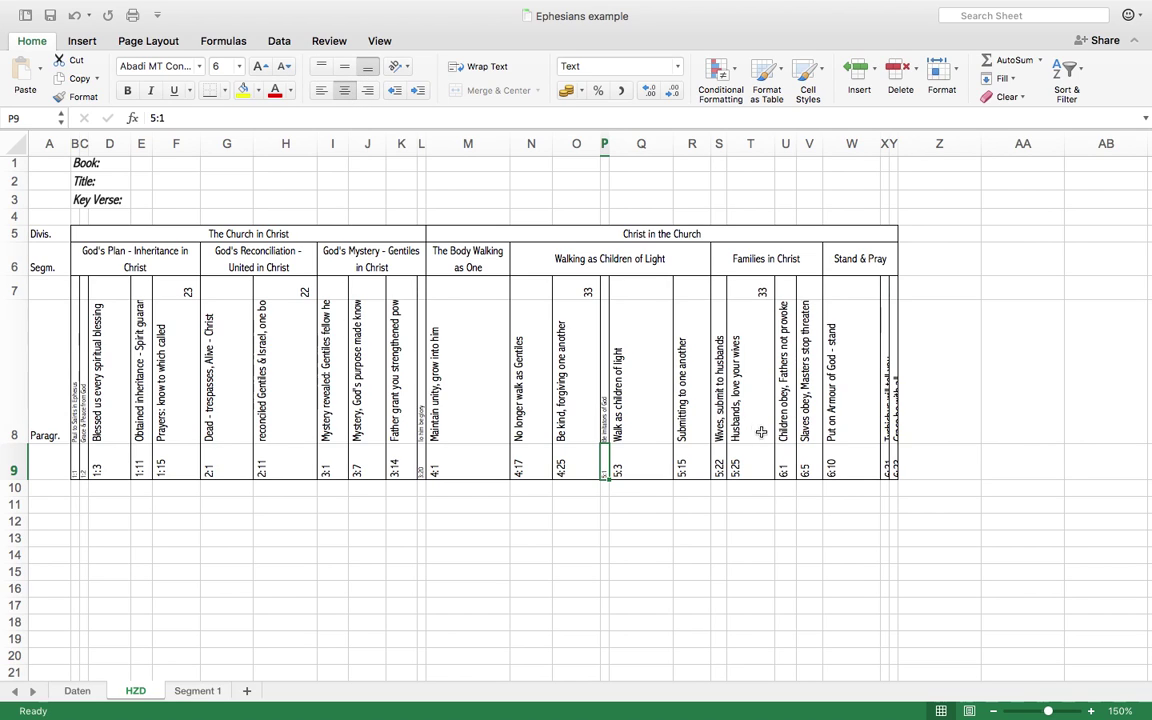
- Centre the verse reference 6:21 in X9 and the title "Tychichus will tell you" in X8, both at font size 6
click(886, 468)
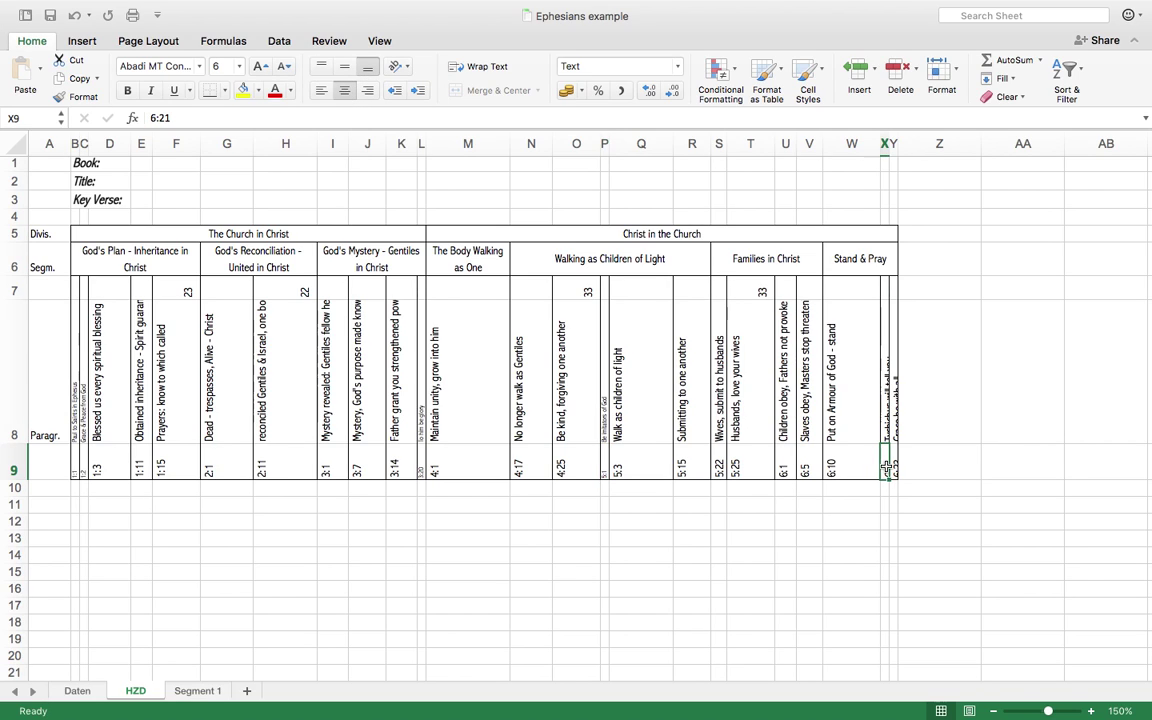
click(343, 91)
click(887, 395)
click(343, 90)
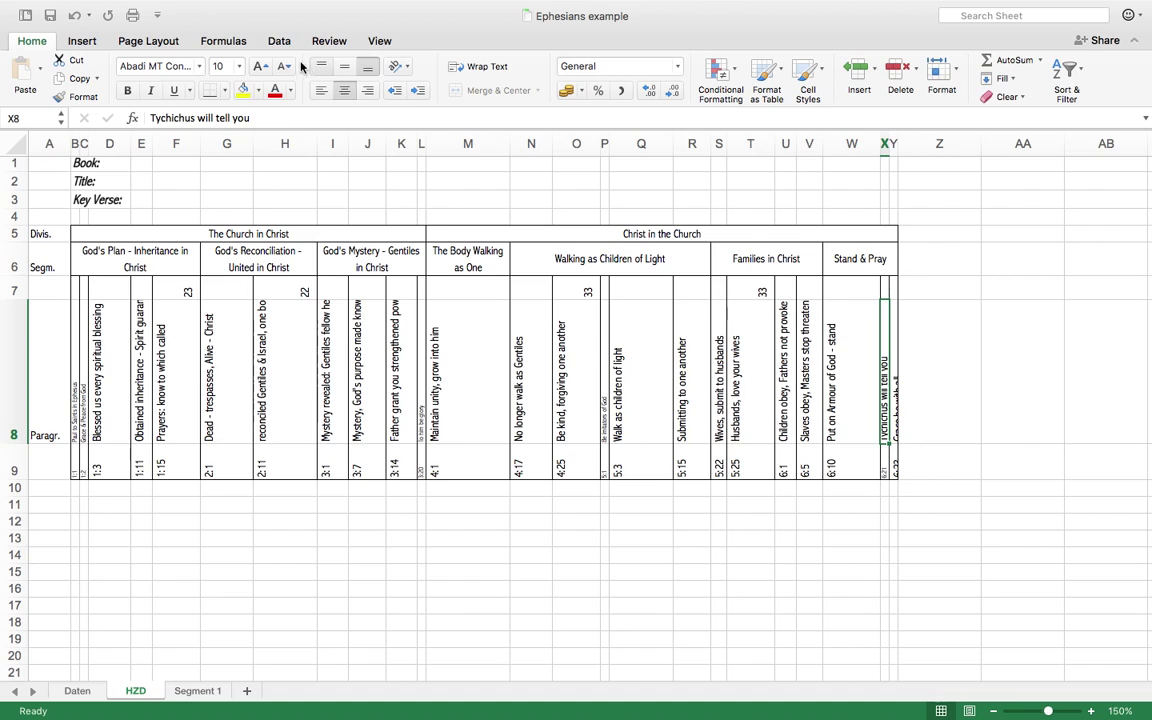
click(285, 67)
click(285, 67)
click(285, 67)
click(285, 67)
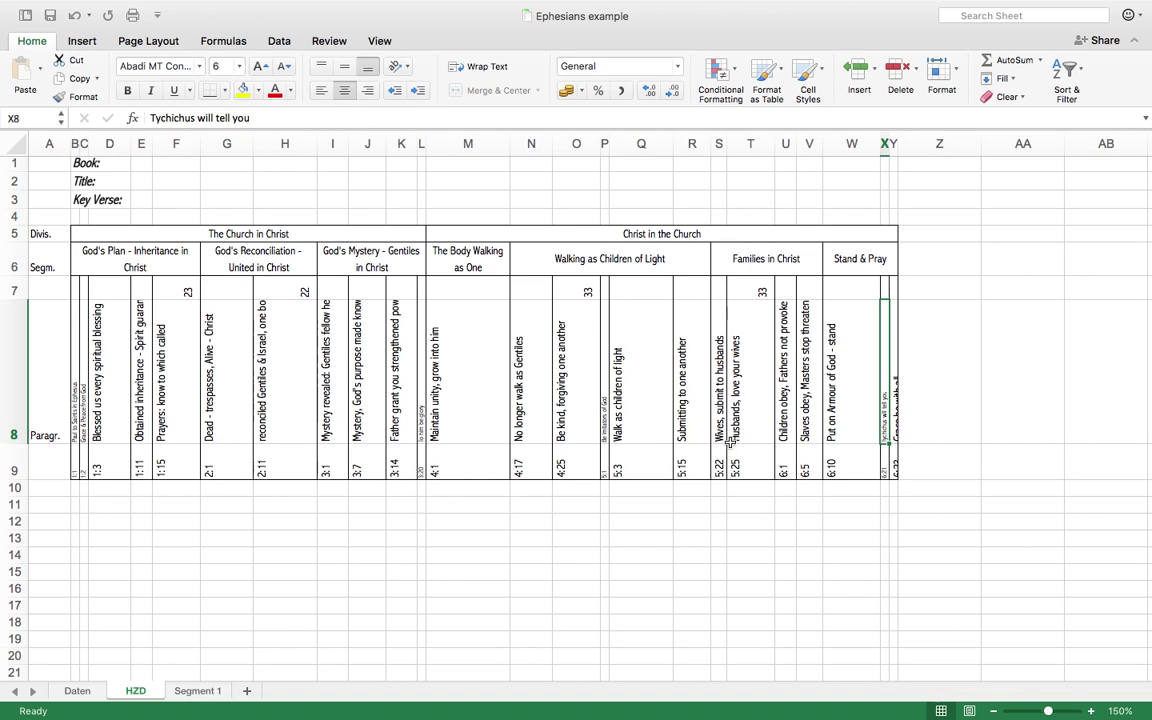
- Centre the verse reference 6:23 in Y9 and the title "Grace be with all" in Y8, both at font size 6
click(895, 468)
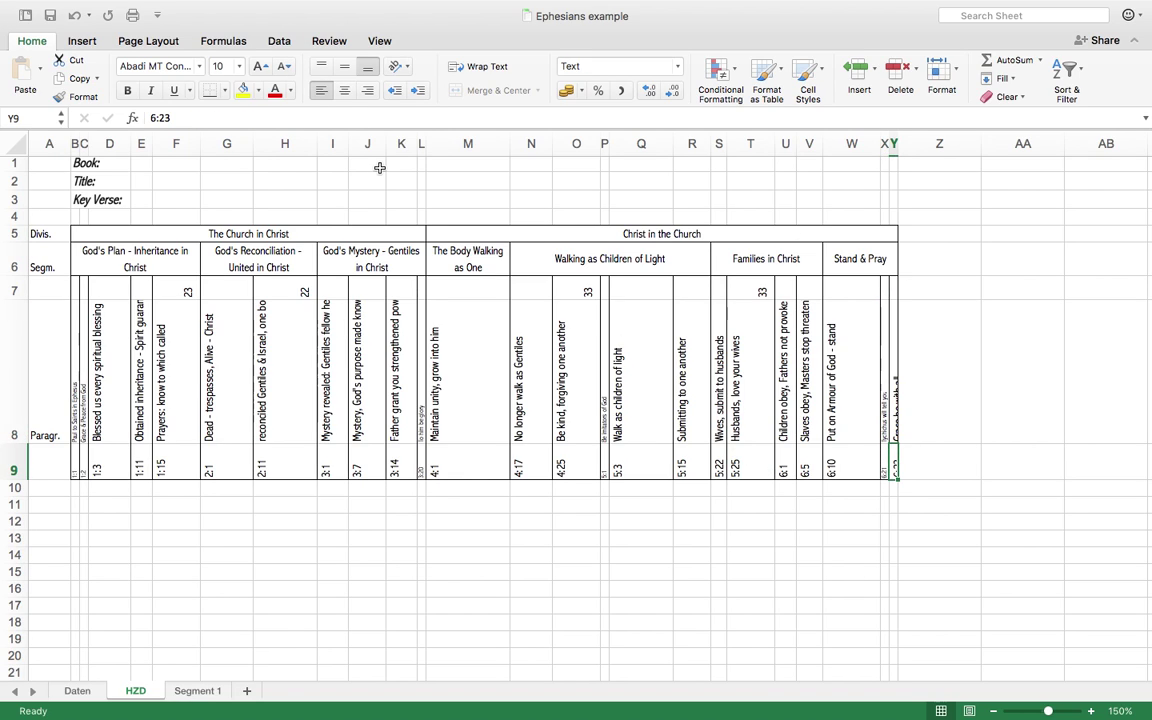
click(345, 91)
click(287, 68)
click(287, 68)
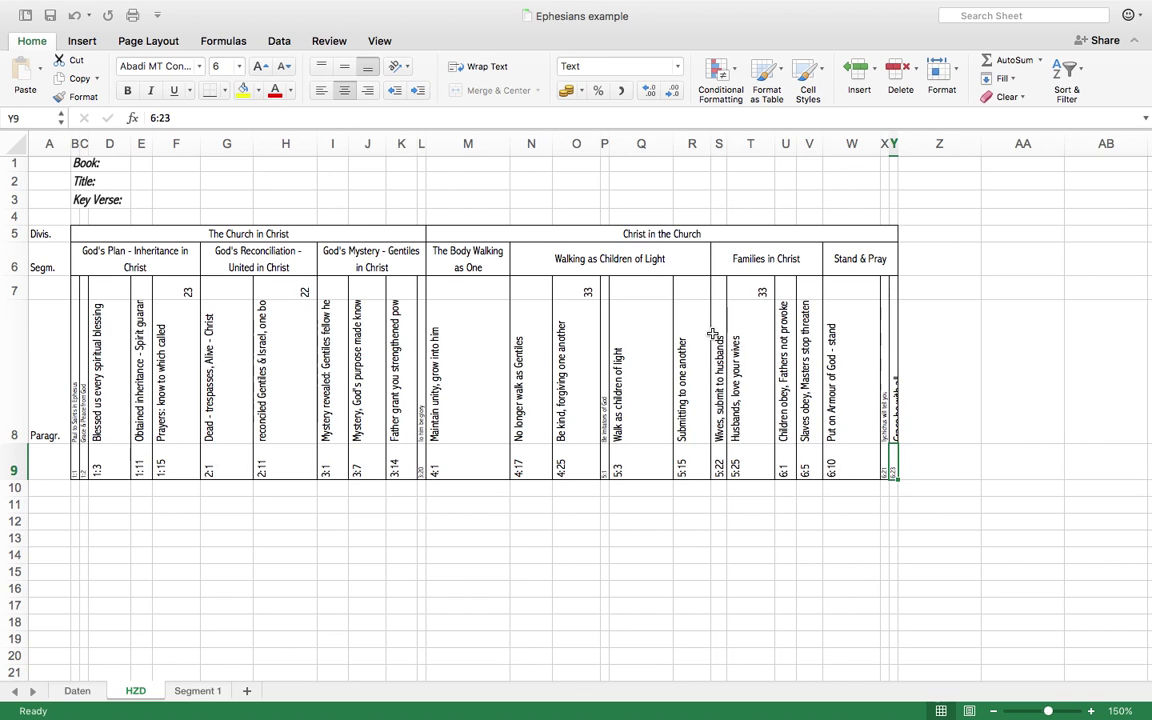
click(895, 388)
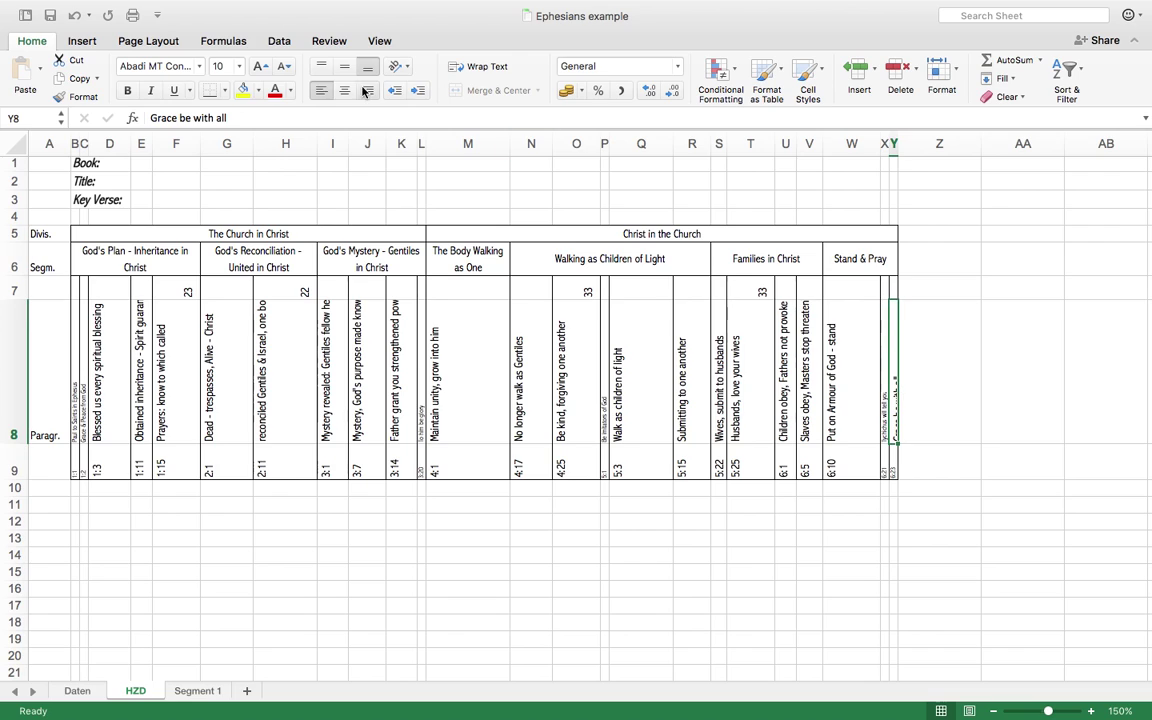
key(super+z)
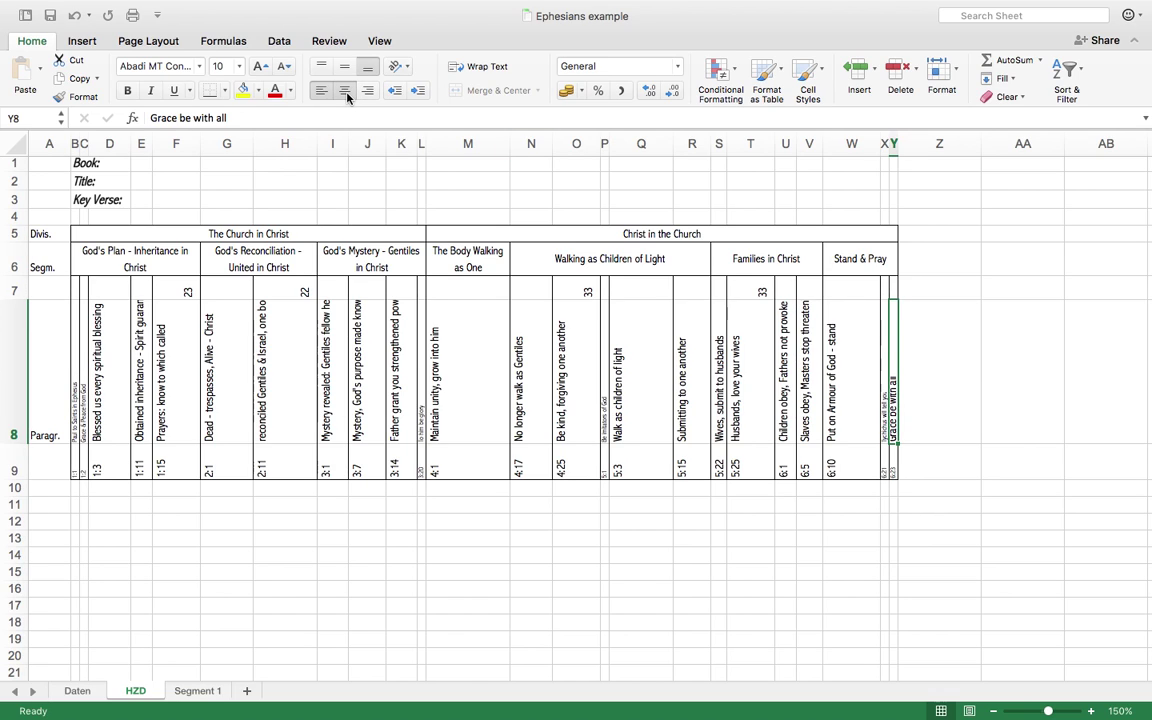
click(285, 68)
click(285, 68)
- Increase the heights of the division row 5 and the segment row 6 in the horizontal chart
click(322, 508)
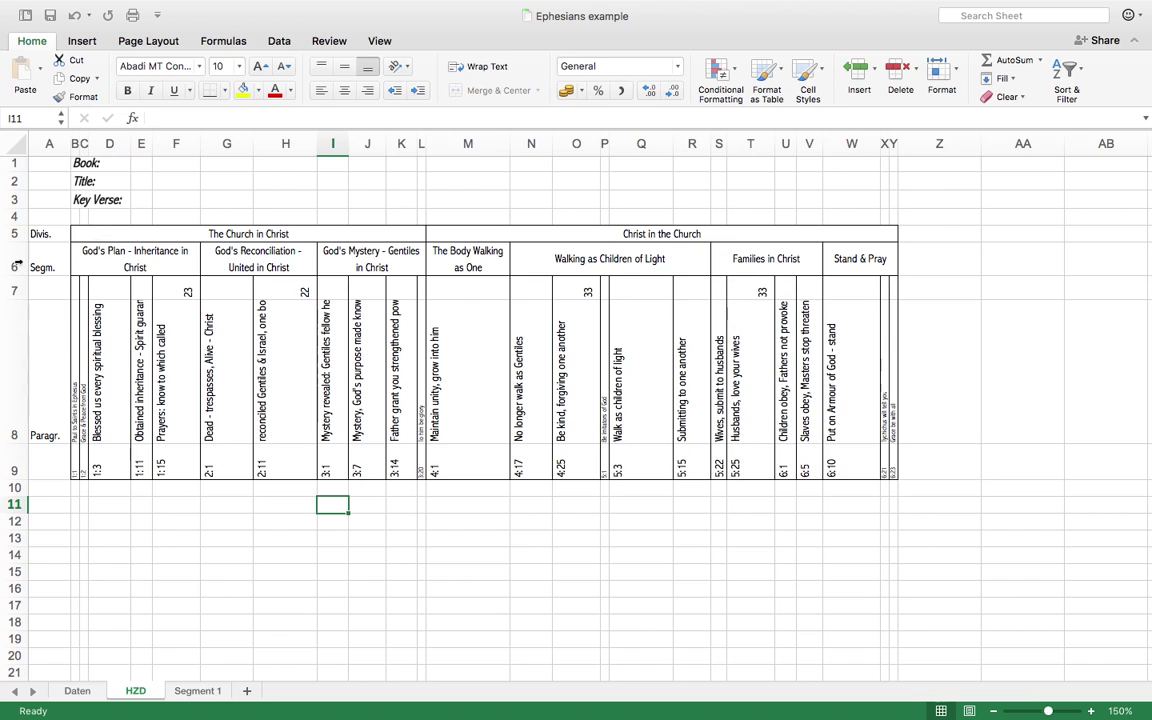
drag(20, 242, 20, 262)
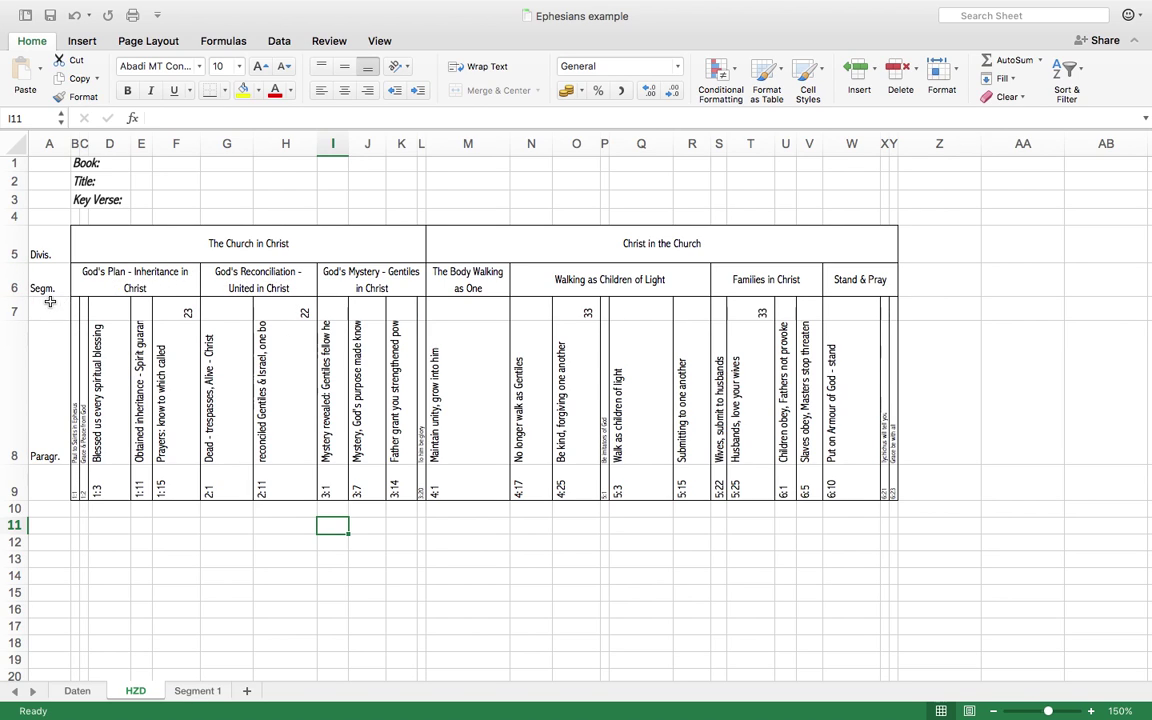
drag(21, 296, 21, 304)
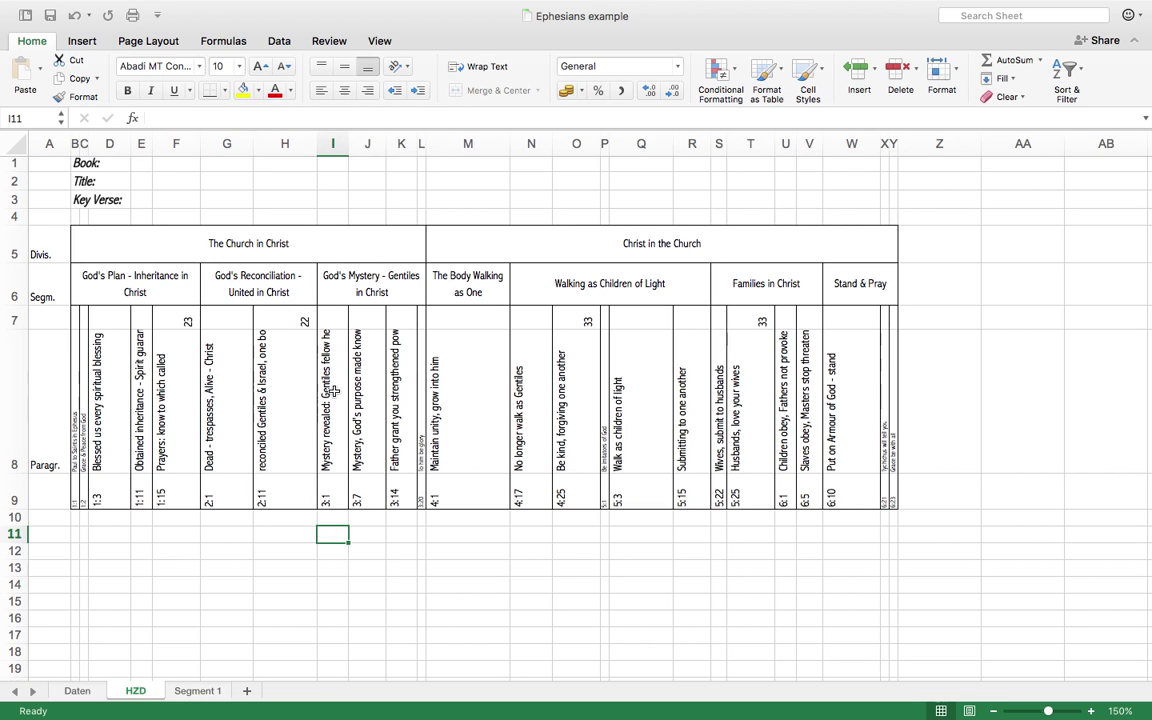
- Complete the Key Verse line in B3 with the reference 1:9-10 and the quoted placeholder "........"
click(100, 203)
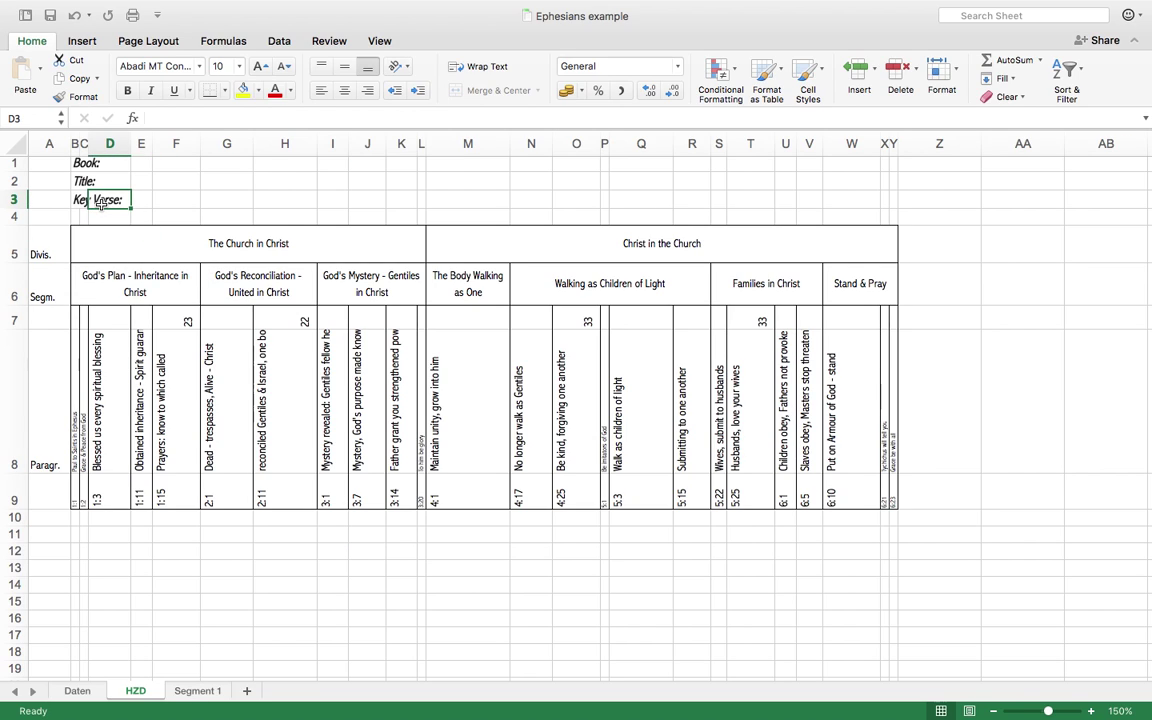
click(76, 201)
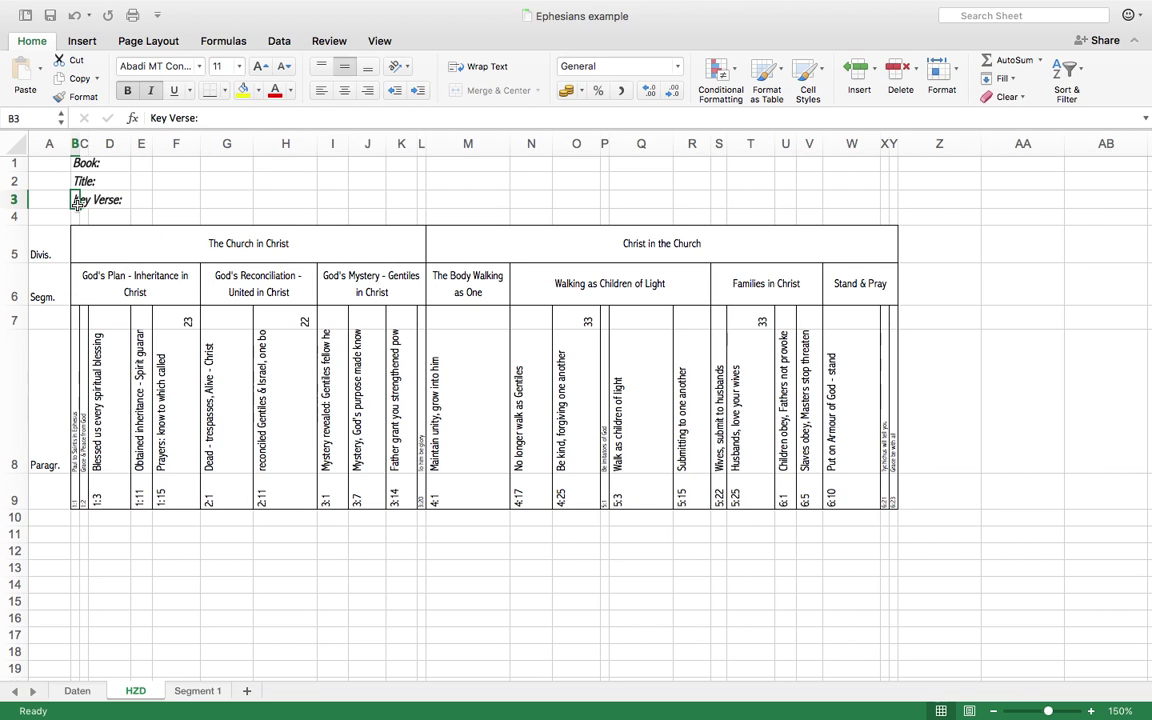
click(202, 118)
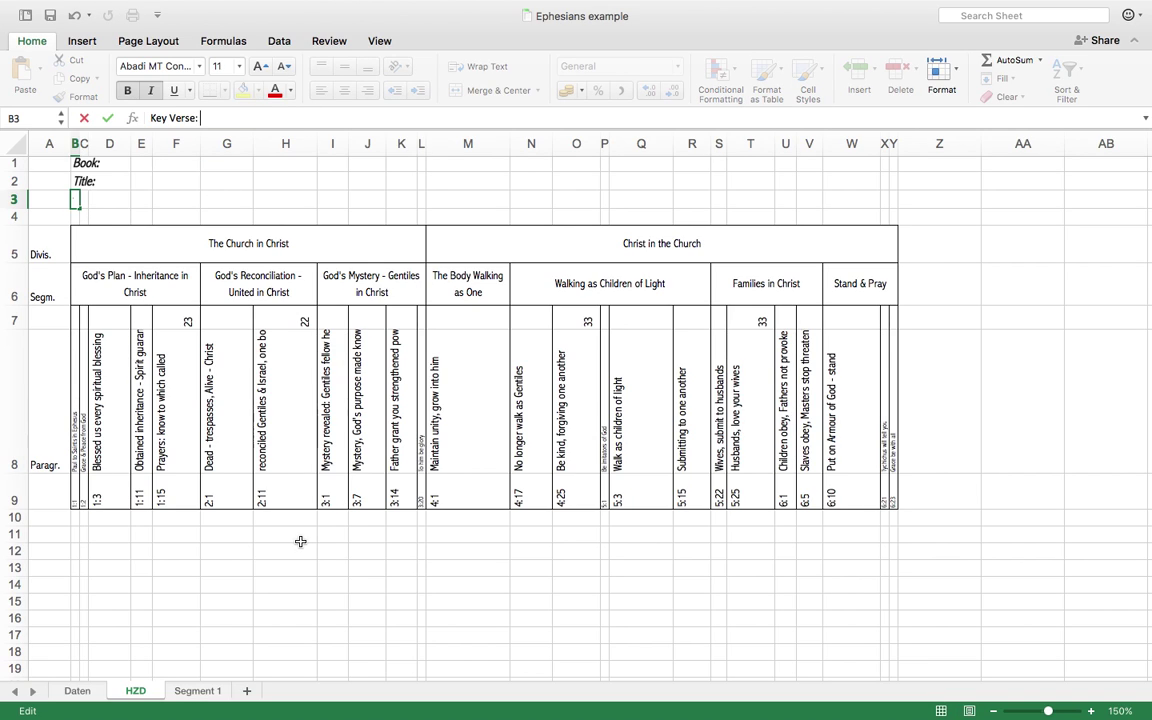
text(1:9-10 ")
click(244, 570)
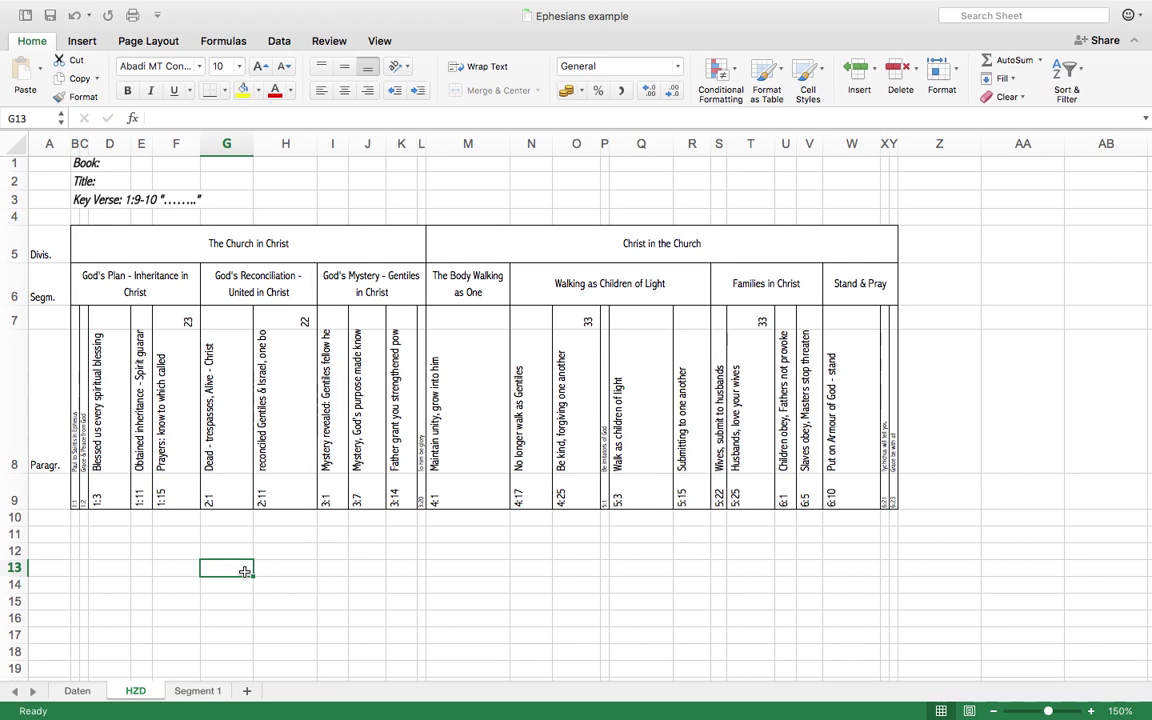
- Complete the Book line in B1 of the horizontal chart with "Ephesians"
click(81, 166)
click(74, 166)
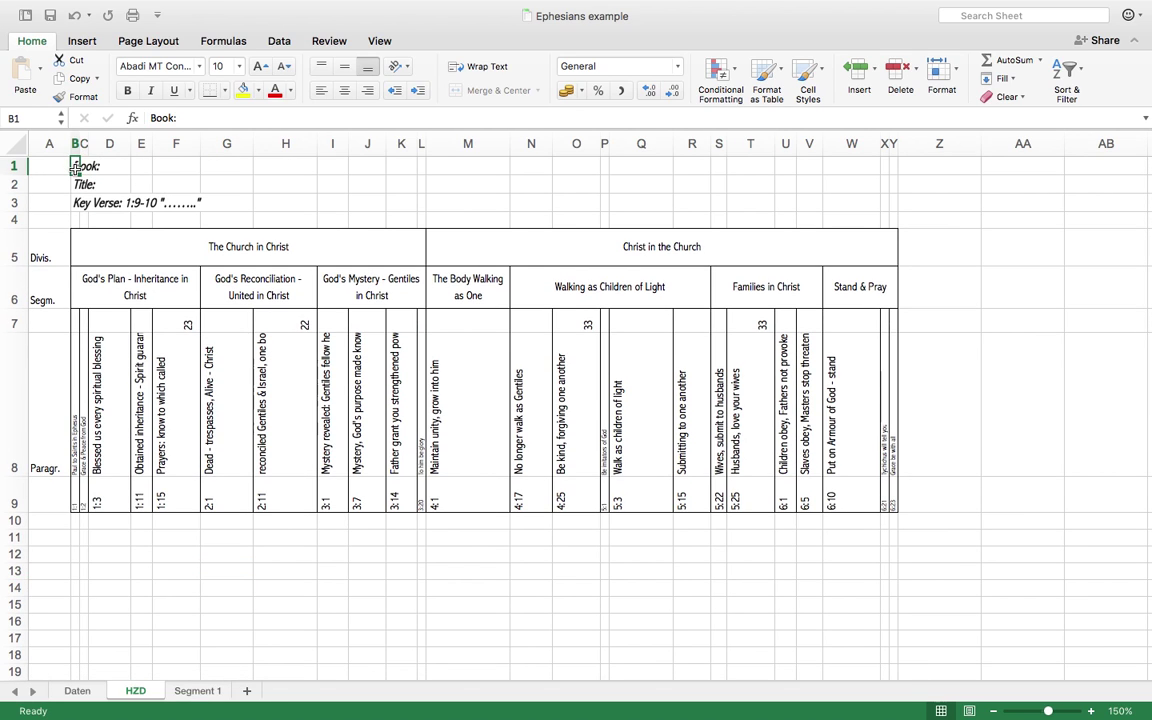
click(180, 118)
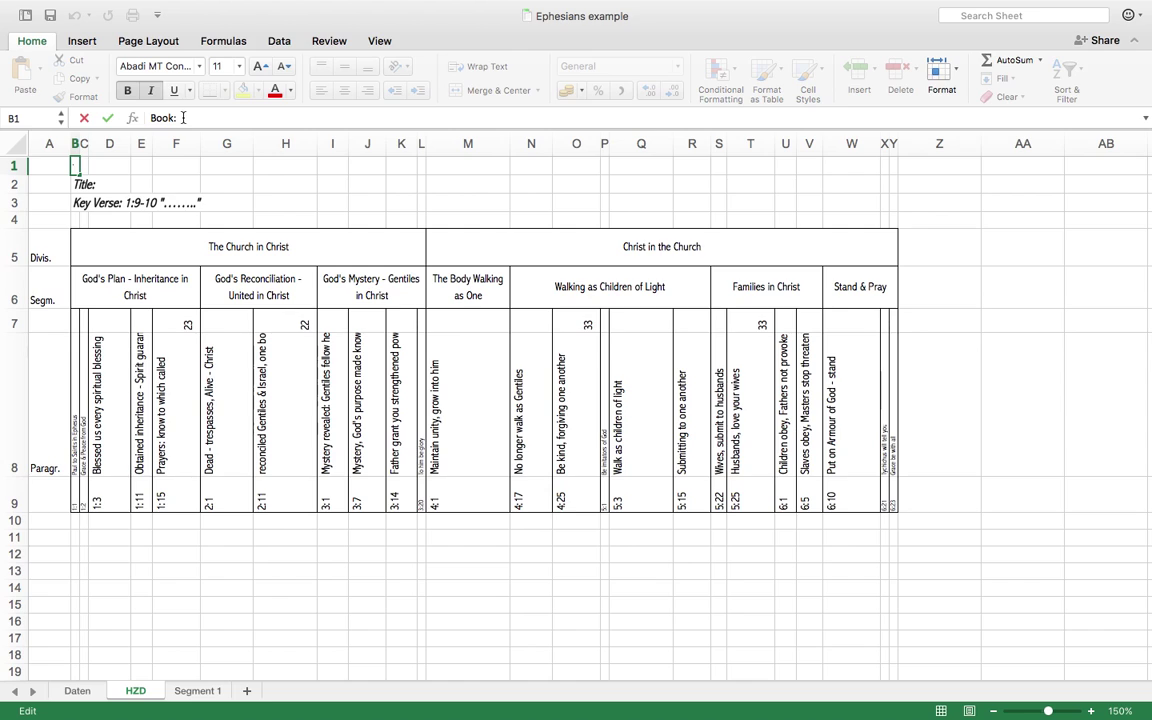
text(Ephesians)
- Complete the Title line in B2 with "The Church - The Body United in Christ"
click(80, 186)
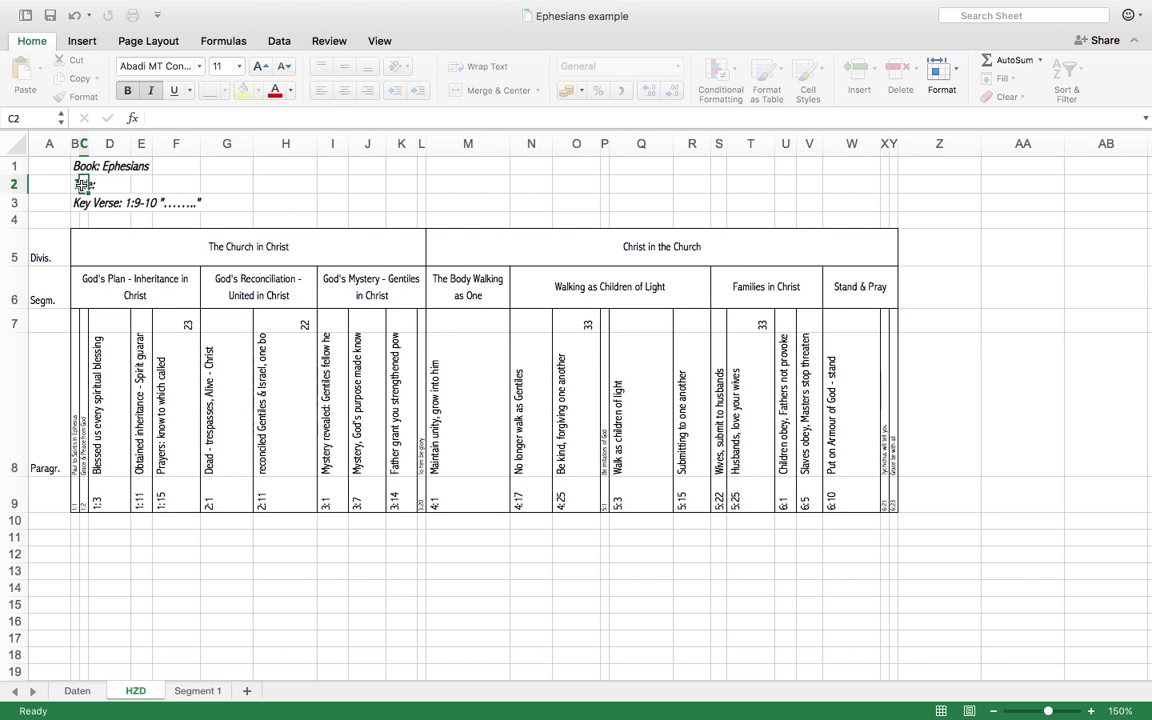
click(74, 186)
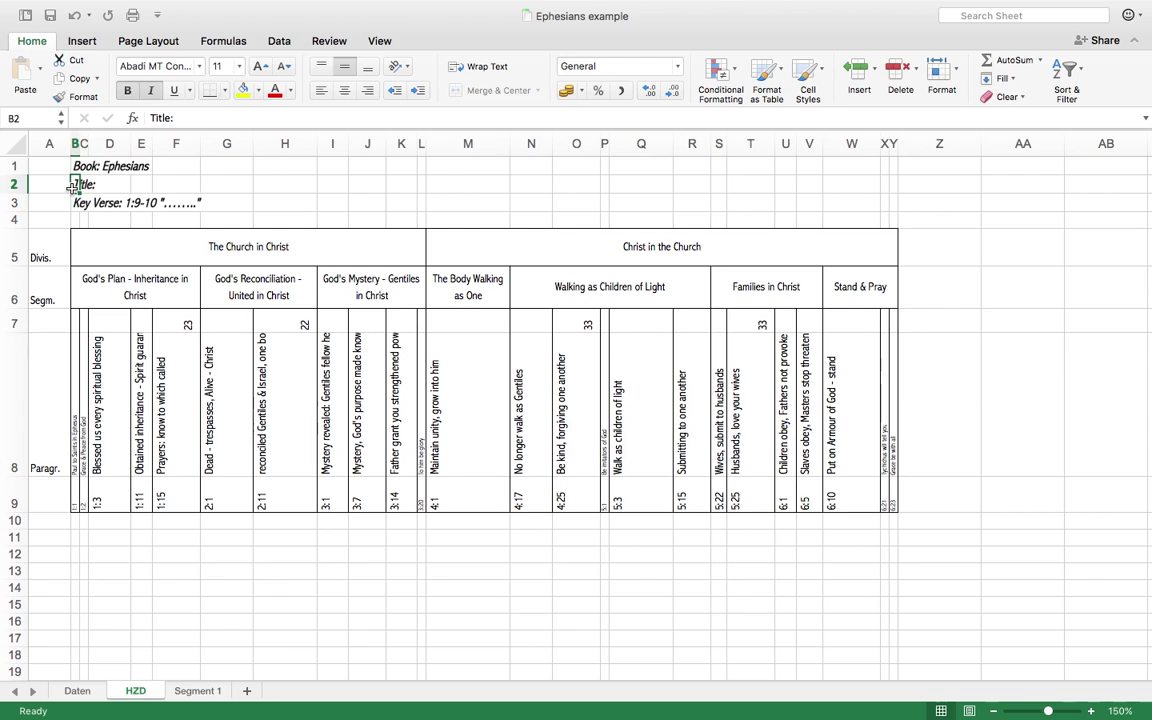
click(176, 118)
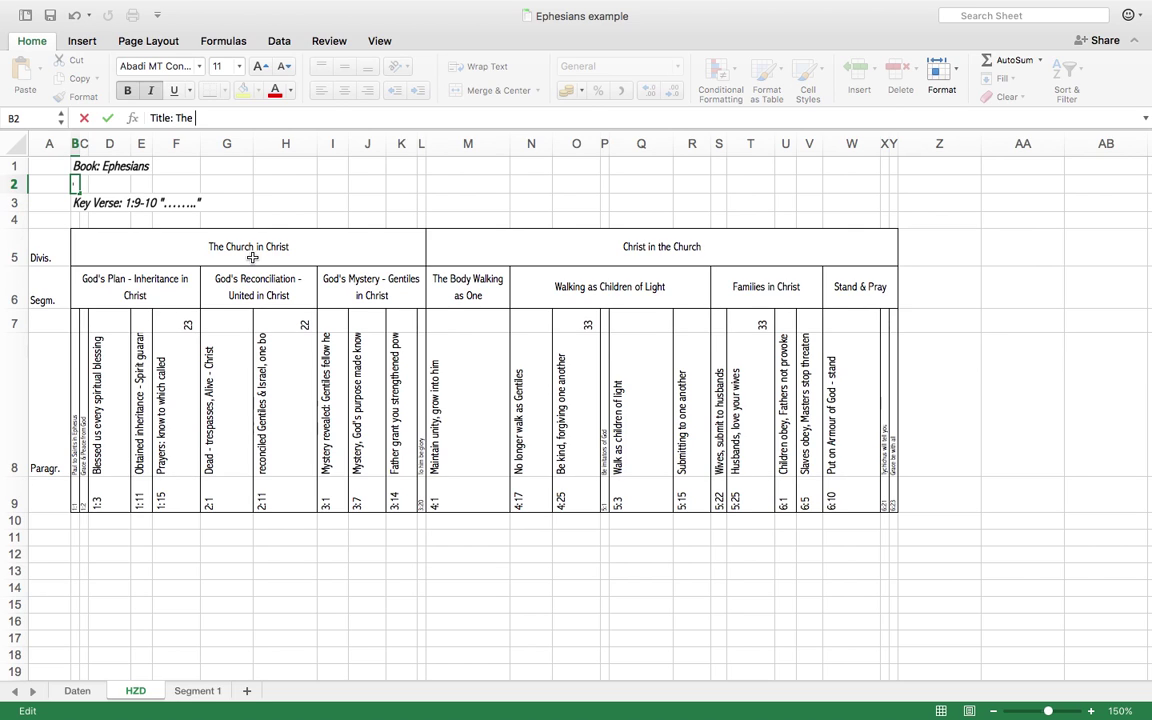
text(The CHurch)
key(BackSpace)
text(ody Unite)
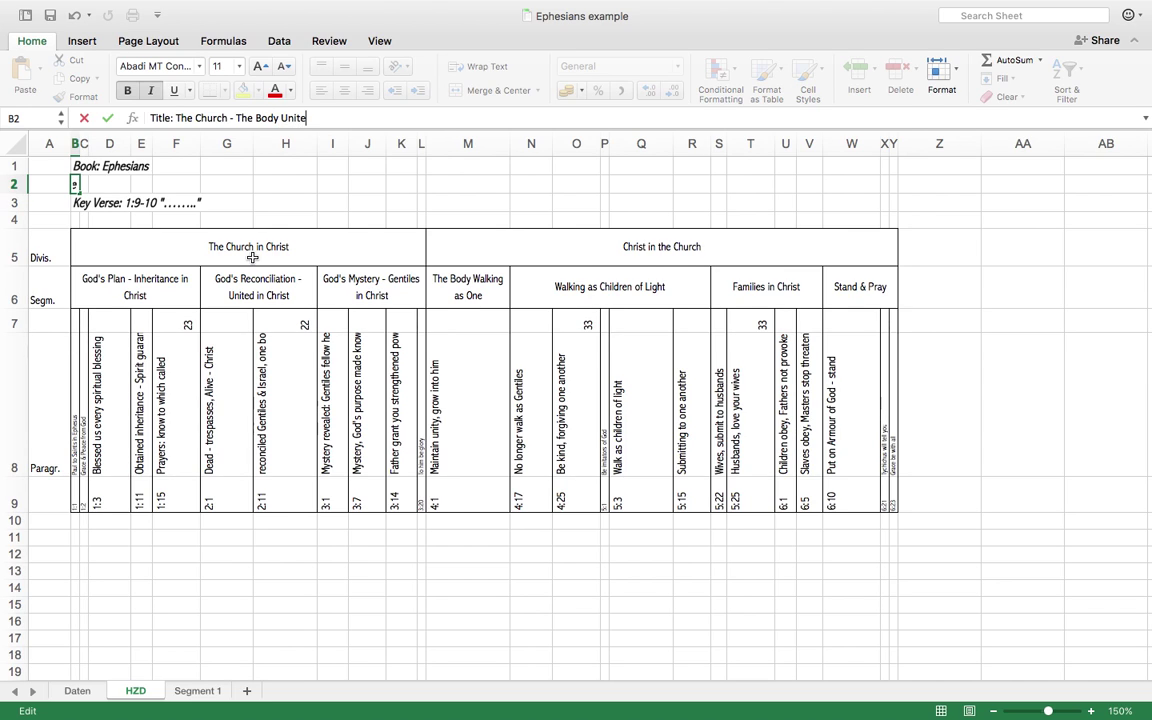
text(d in Christ)
click(247, 204)
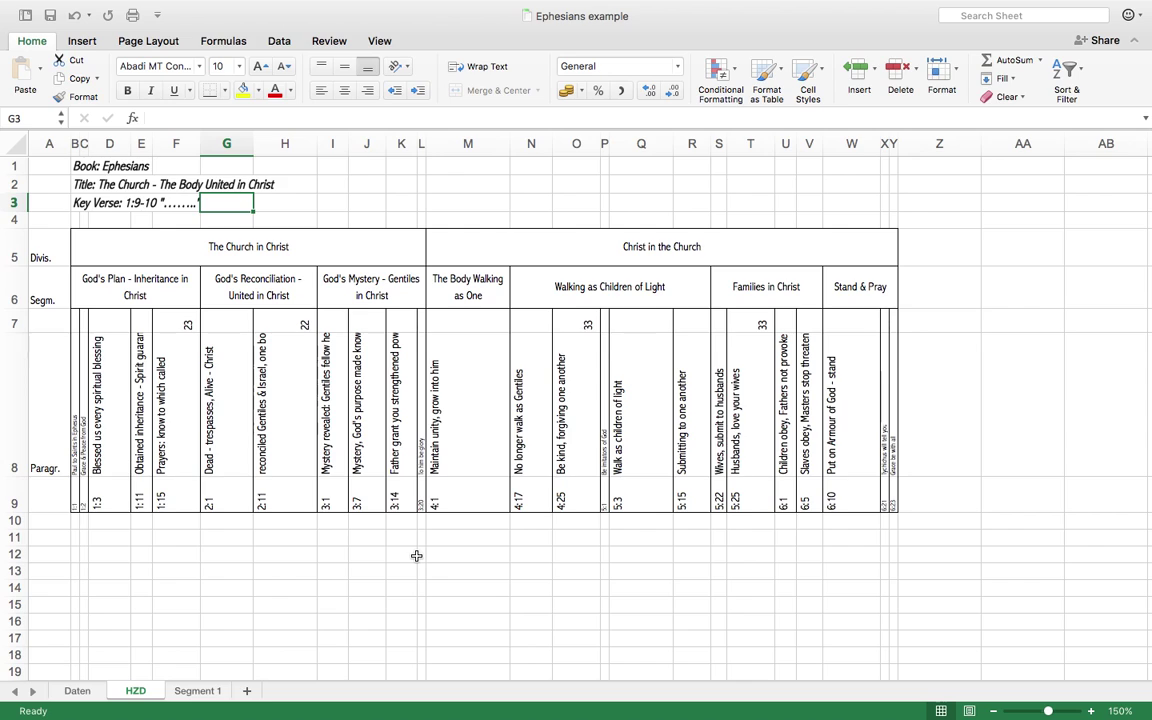
click(338, 558)
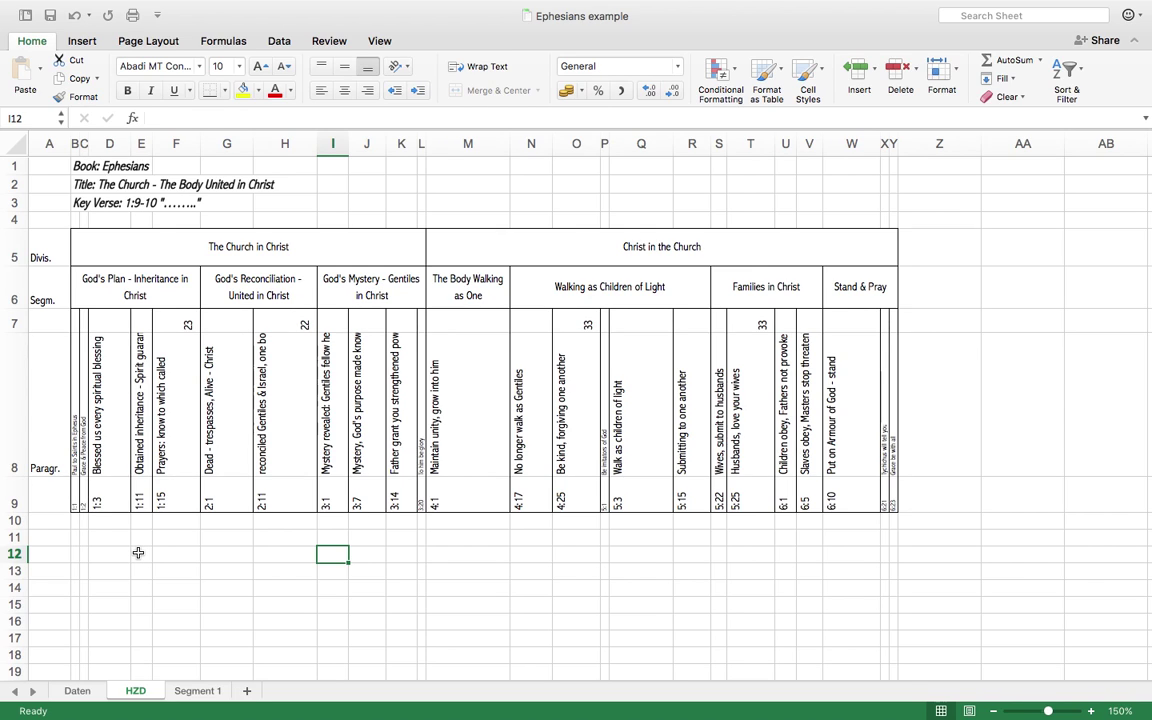
click(77, 690)
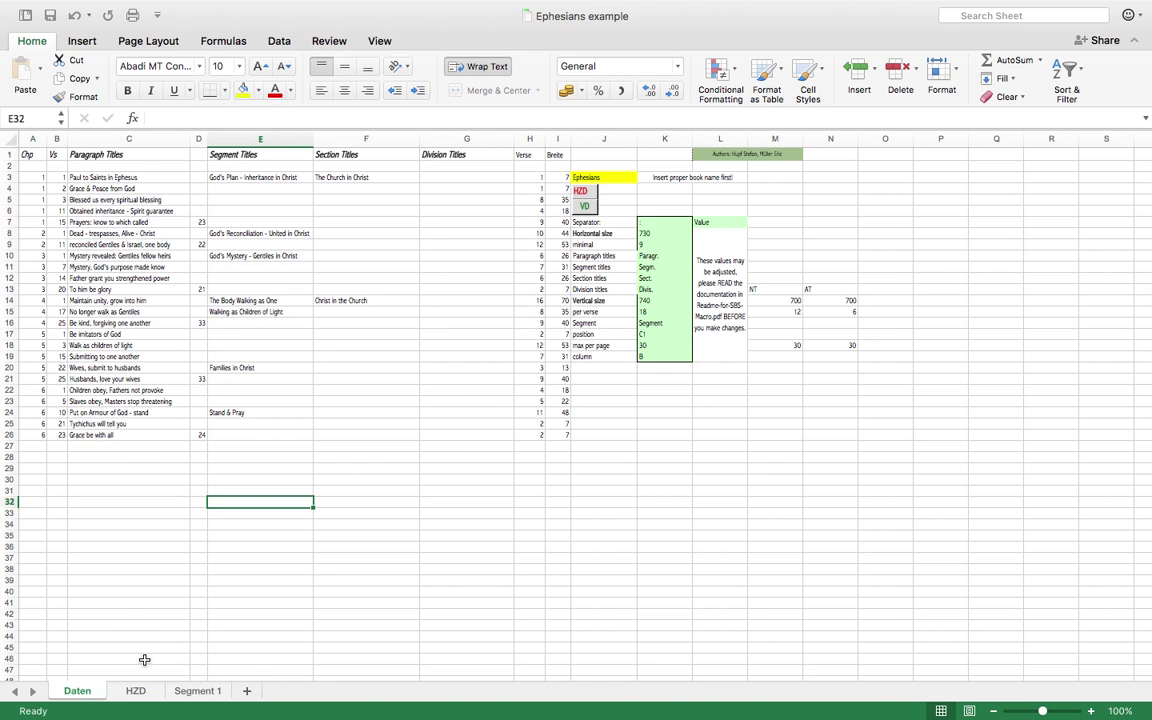
click(136, 691)
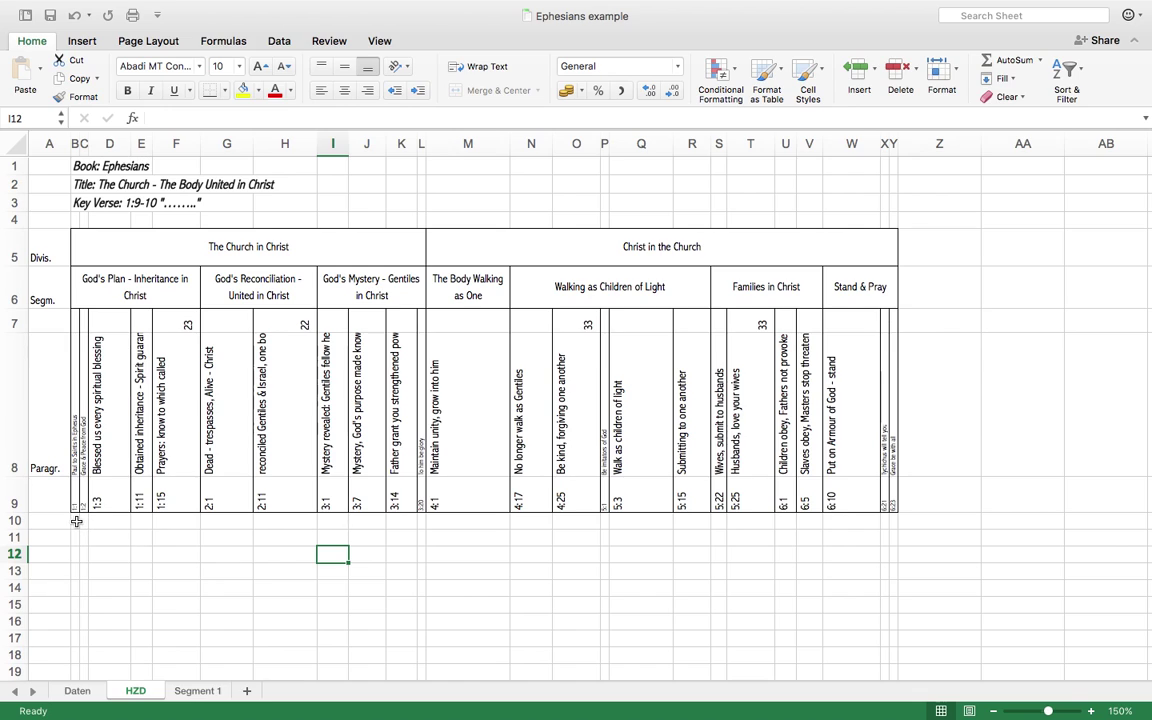
- Merge and centre the cells B10 to H10 directly beneath the paragraphs of chapters 1 and 2
drag(76, 521, 235, 522)
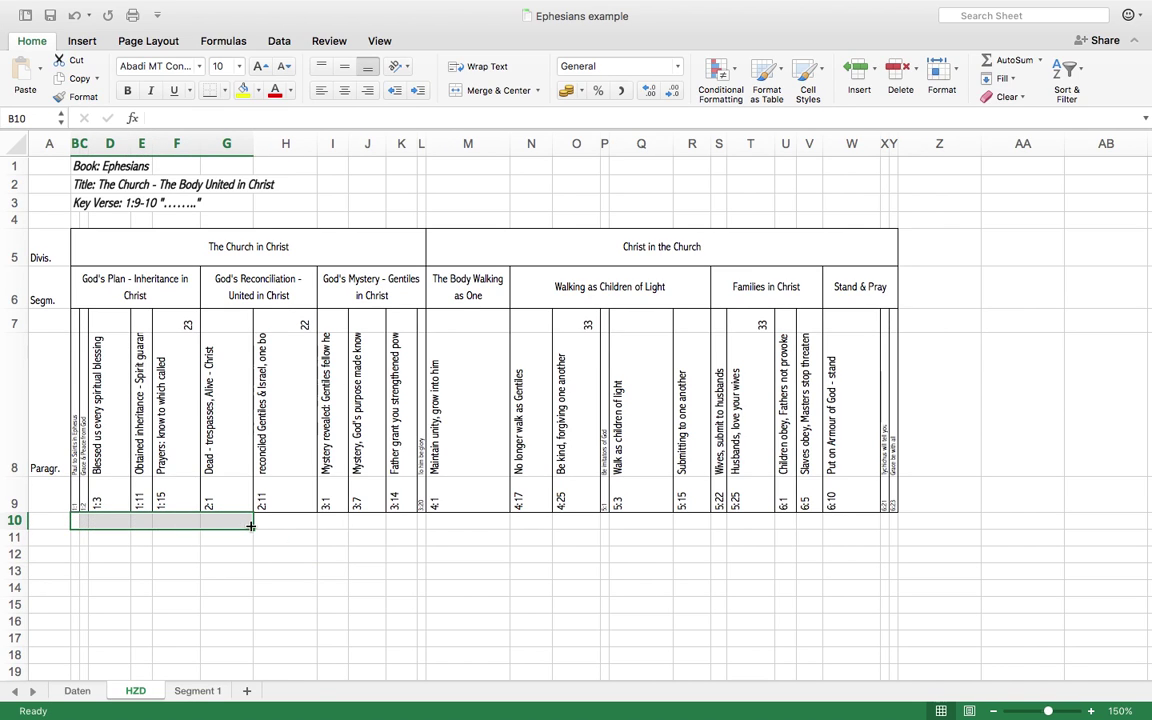
drag(253, 527, 312, 530)
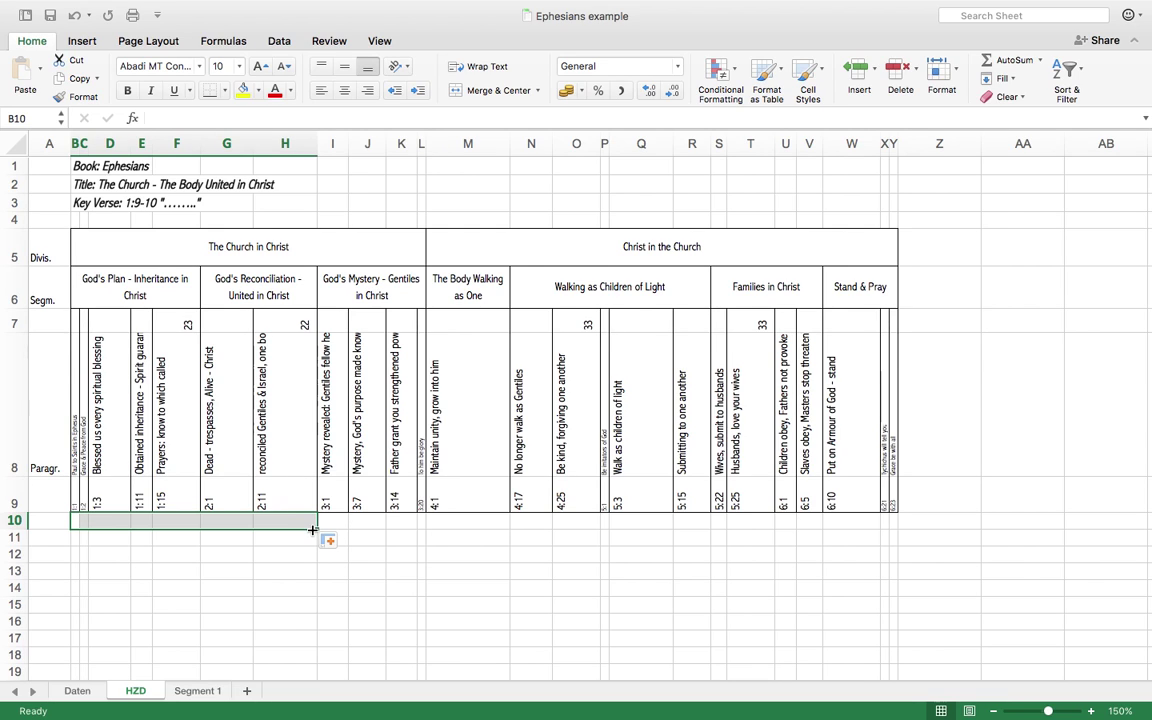
right_click(286, 533)
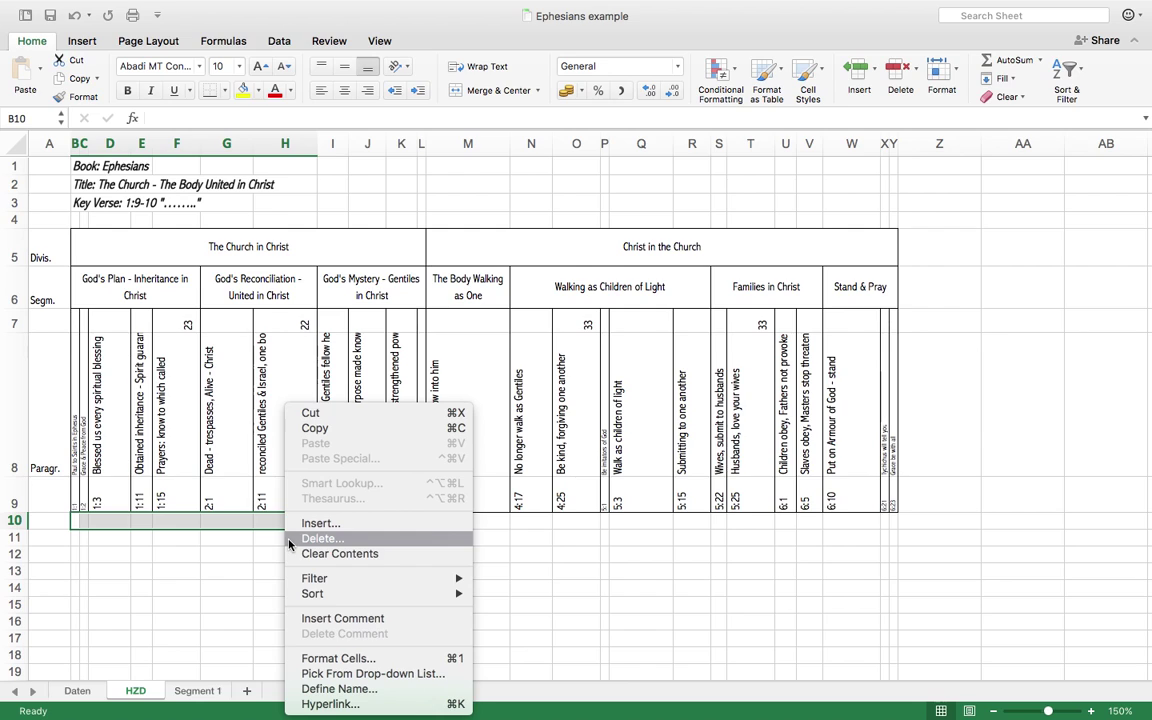
click(487, 95)
click(487, 92)
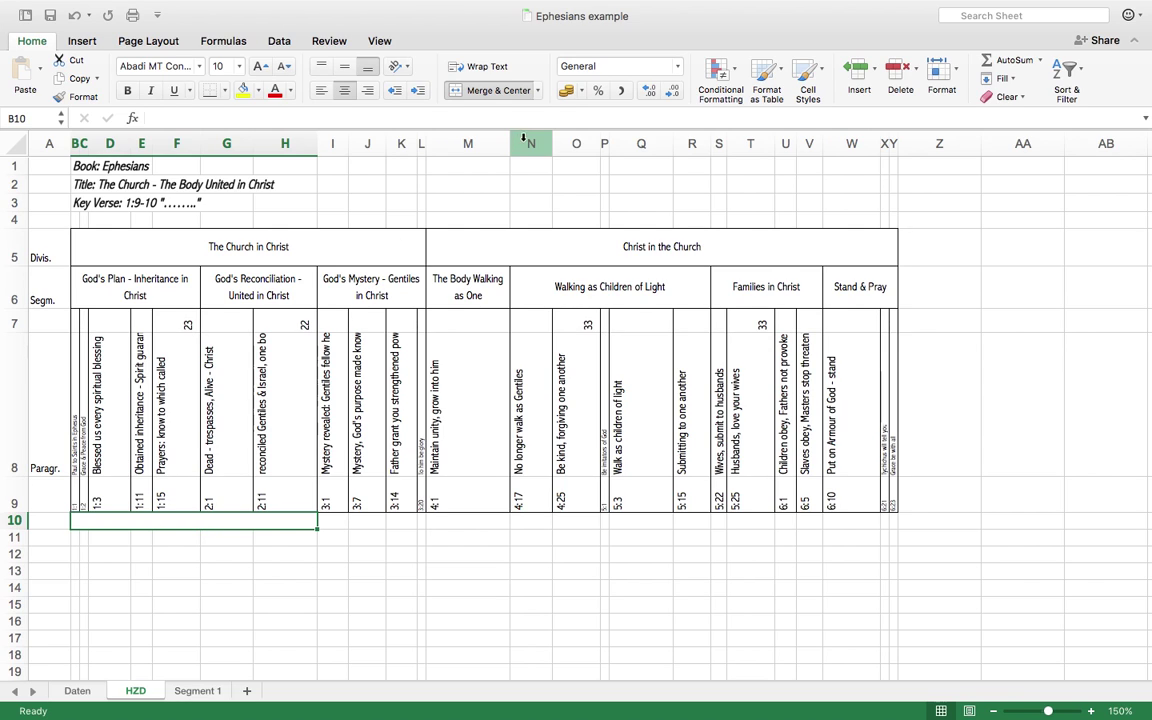
- Outline the merged cell B10:H10 with borders on its left, bottom and right edges
click(226, 91)
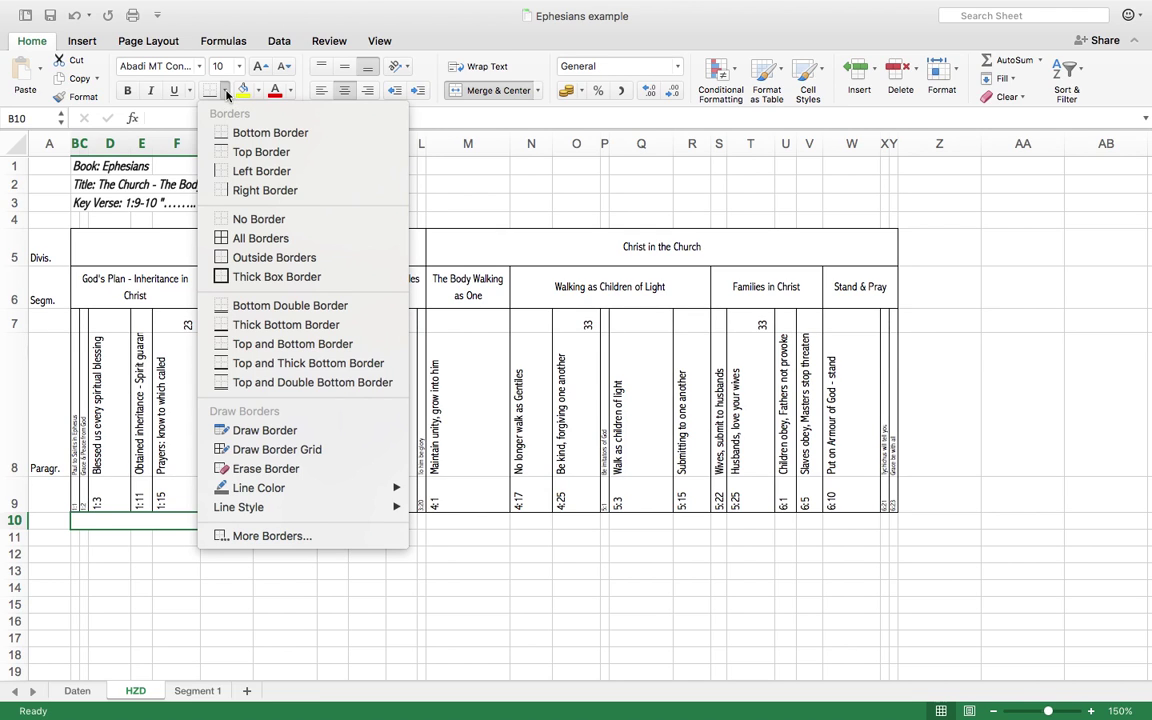
click(204, 168)
click(226, 91)
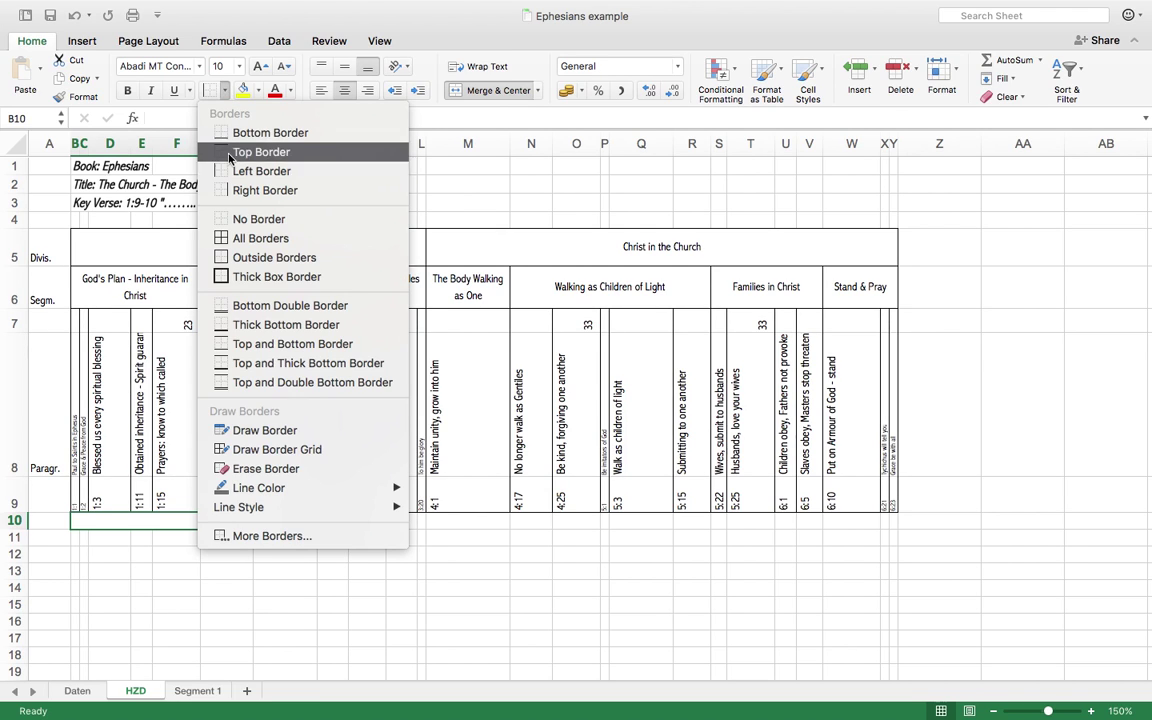
click(246, 190)
click(219, 550)
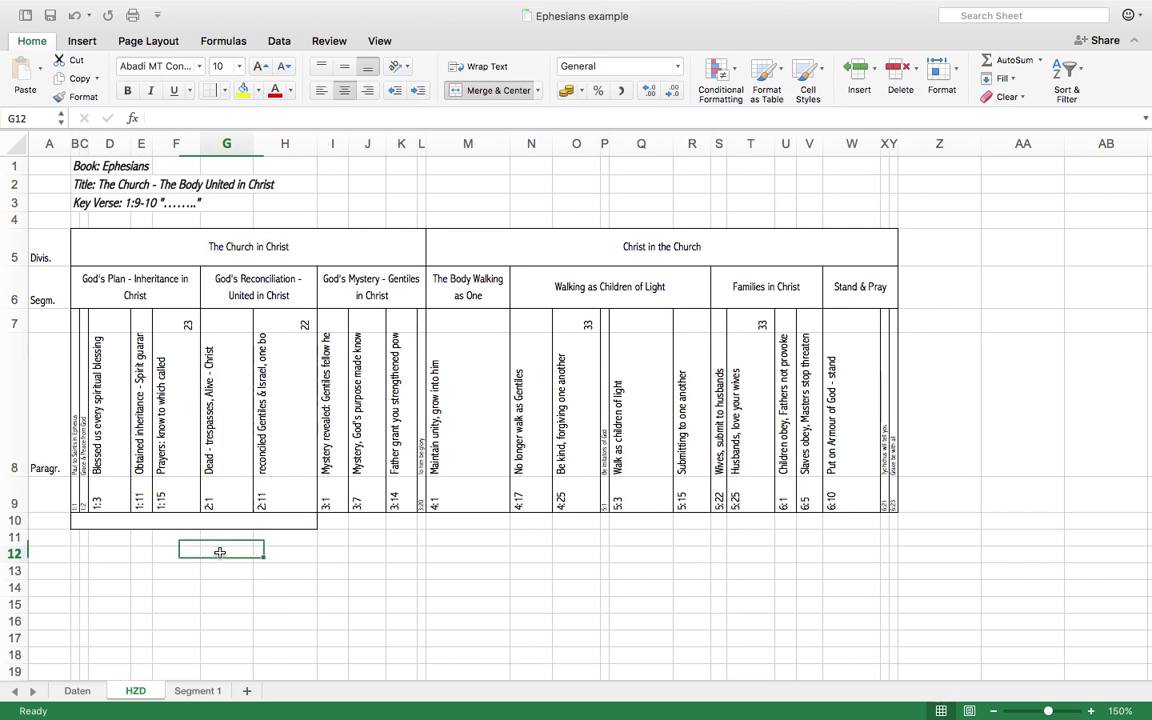
- Enter the label "The first two chapters" in the merged cell B10:H10
click(212, 525)
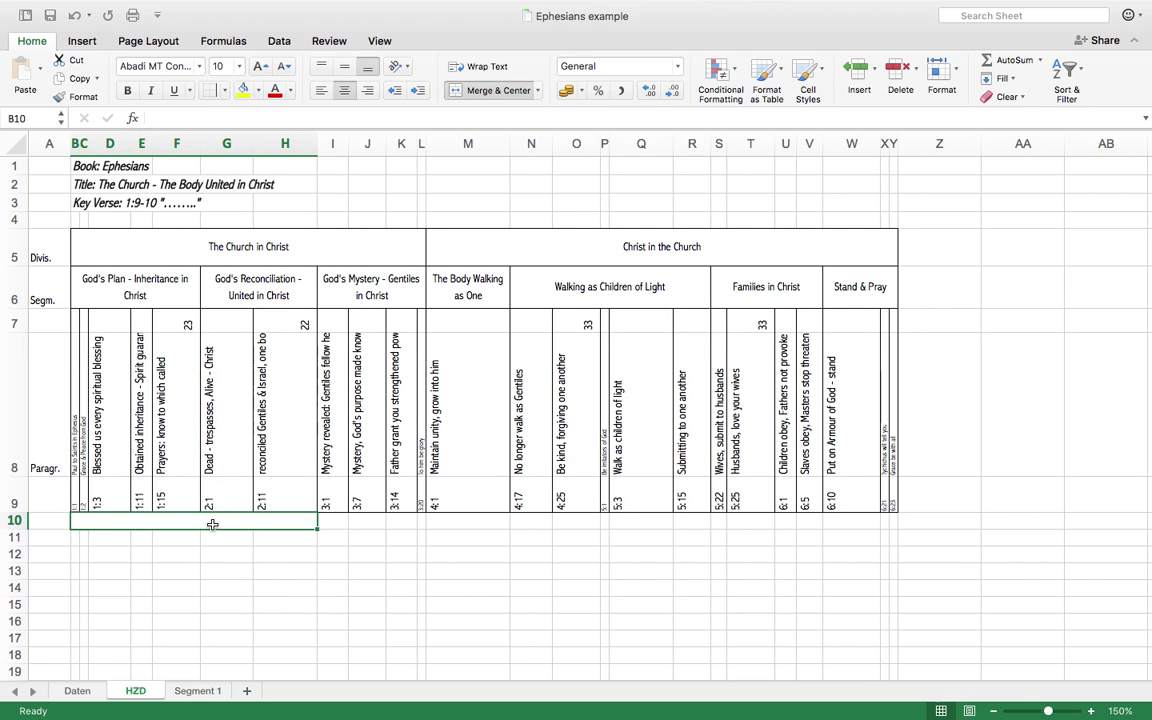
click(213, 119)
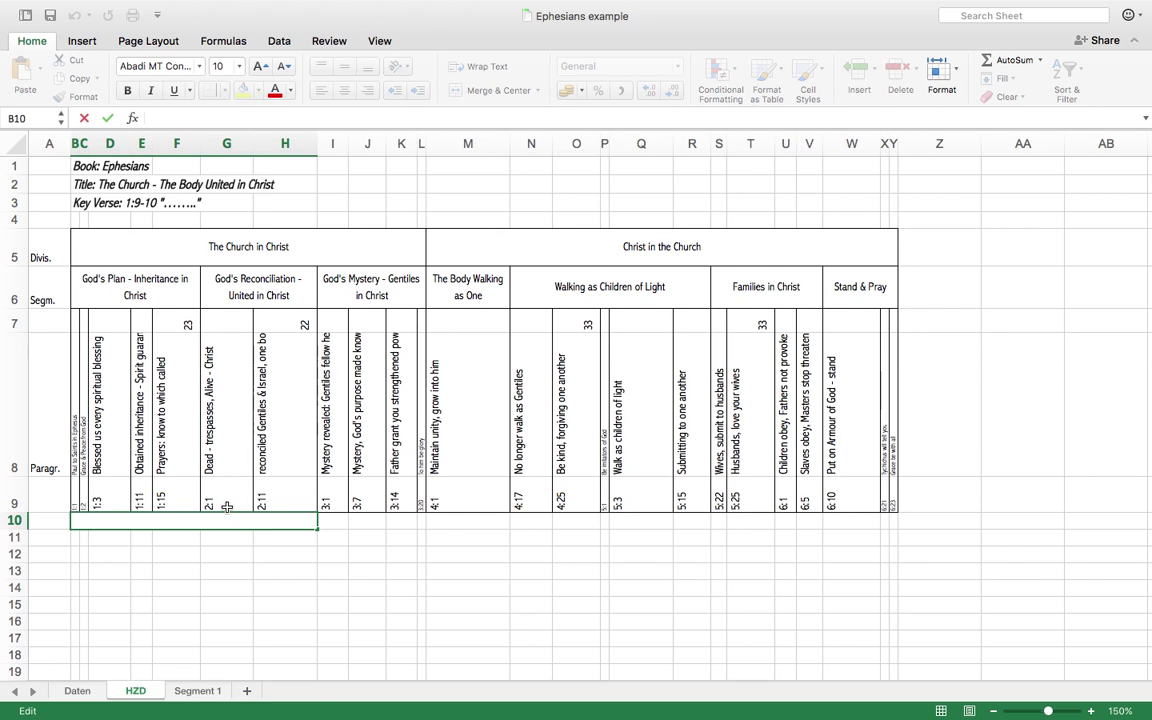
text(The f)
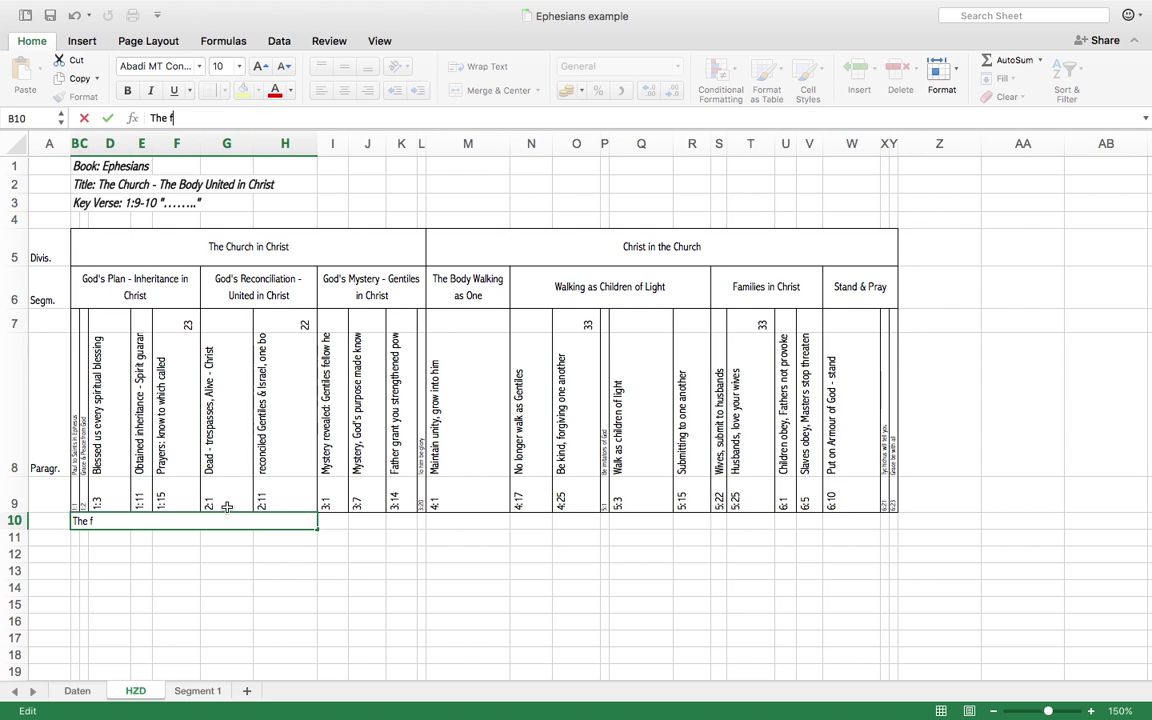
text(irst two)
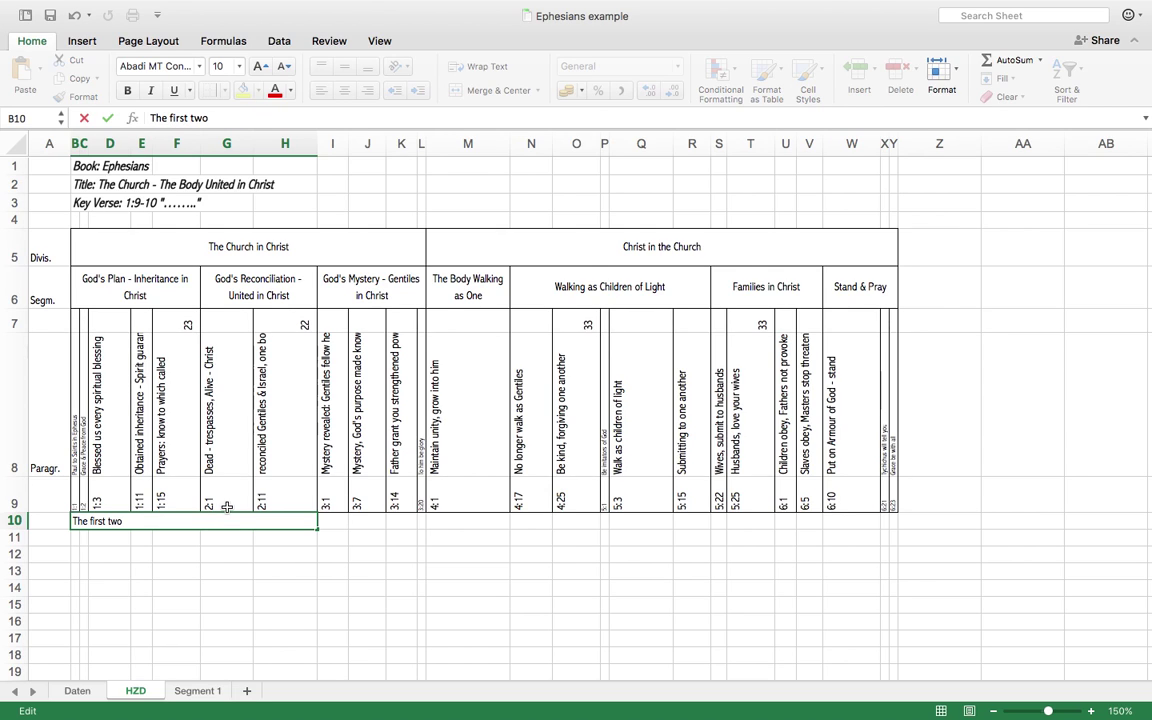
text( chapters)
click(247, 599)
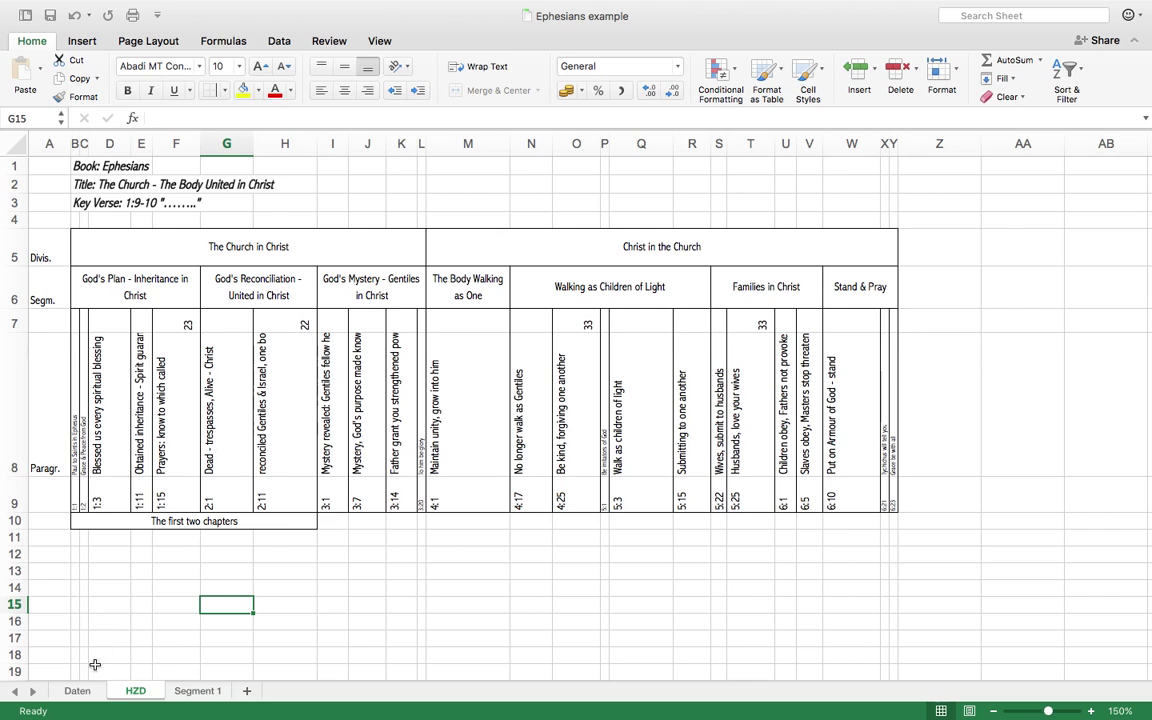
click(77, 691)
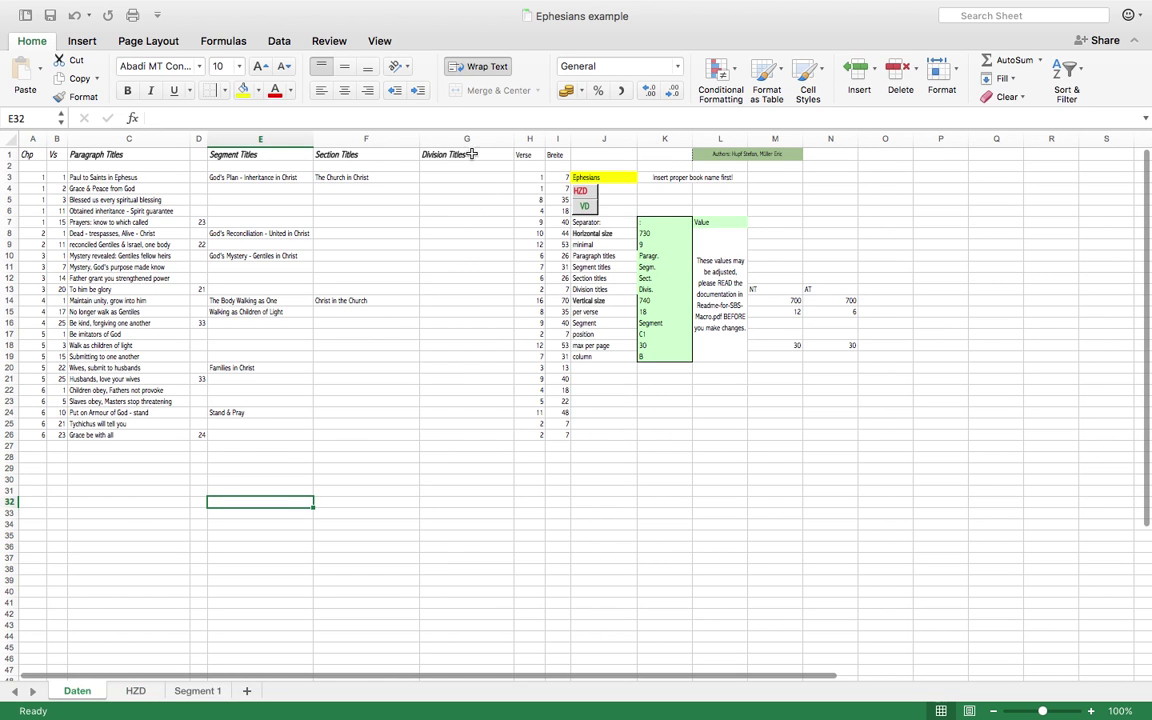
click(136, 691)
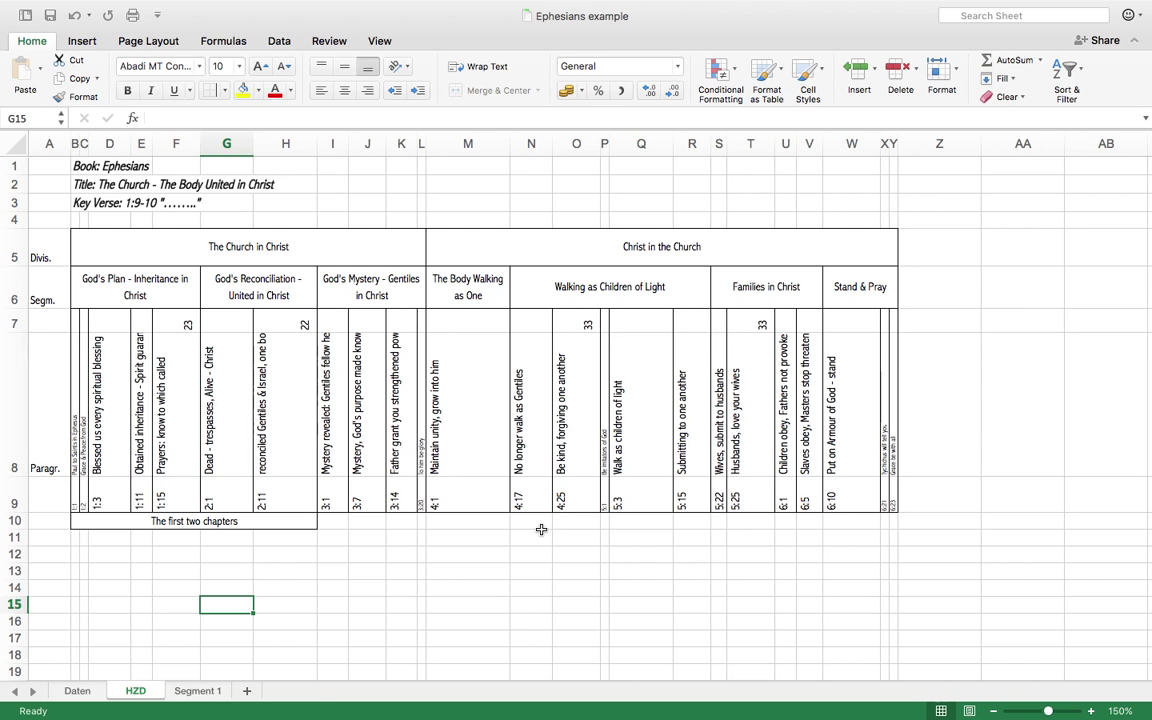
mouse_move(552, 5)
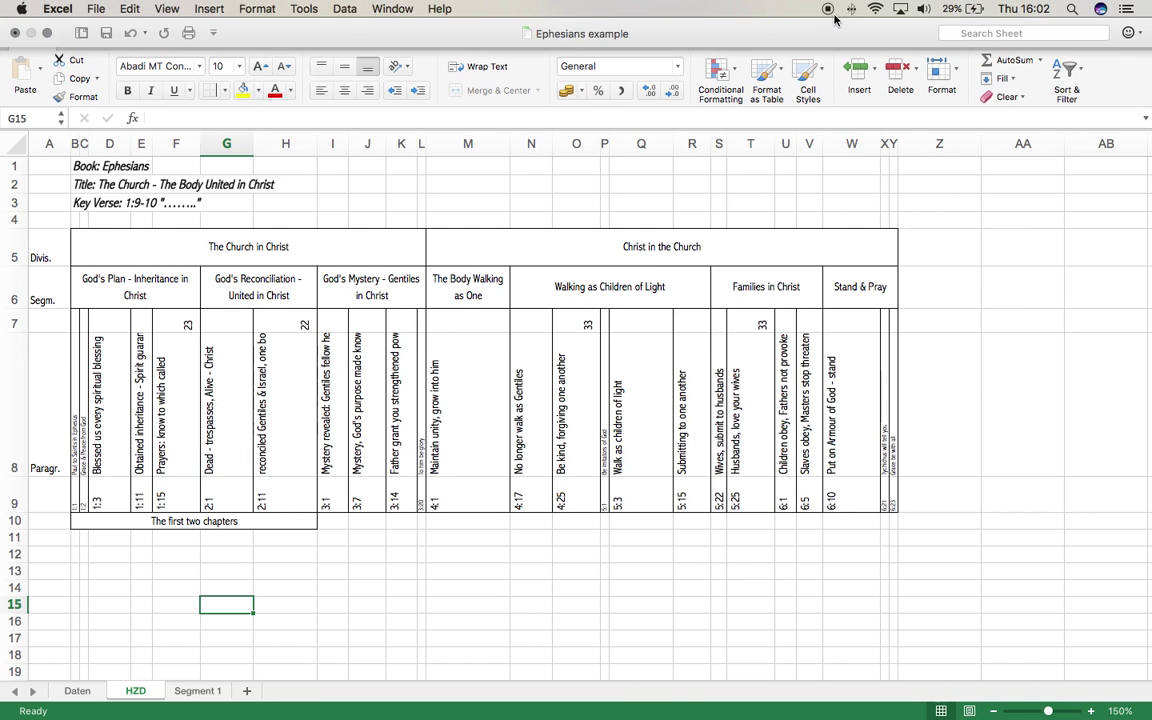